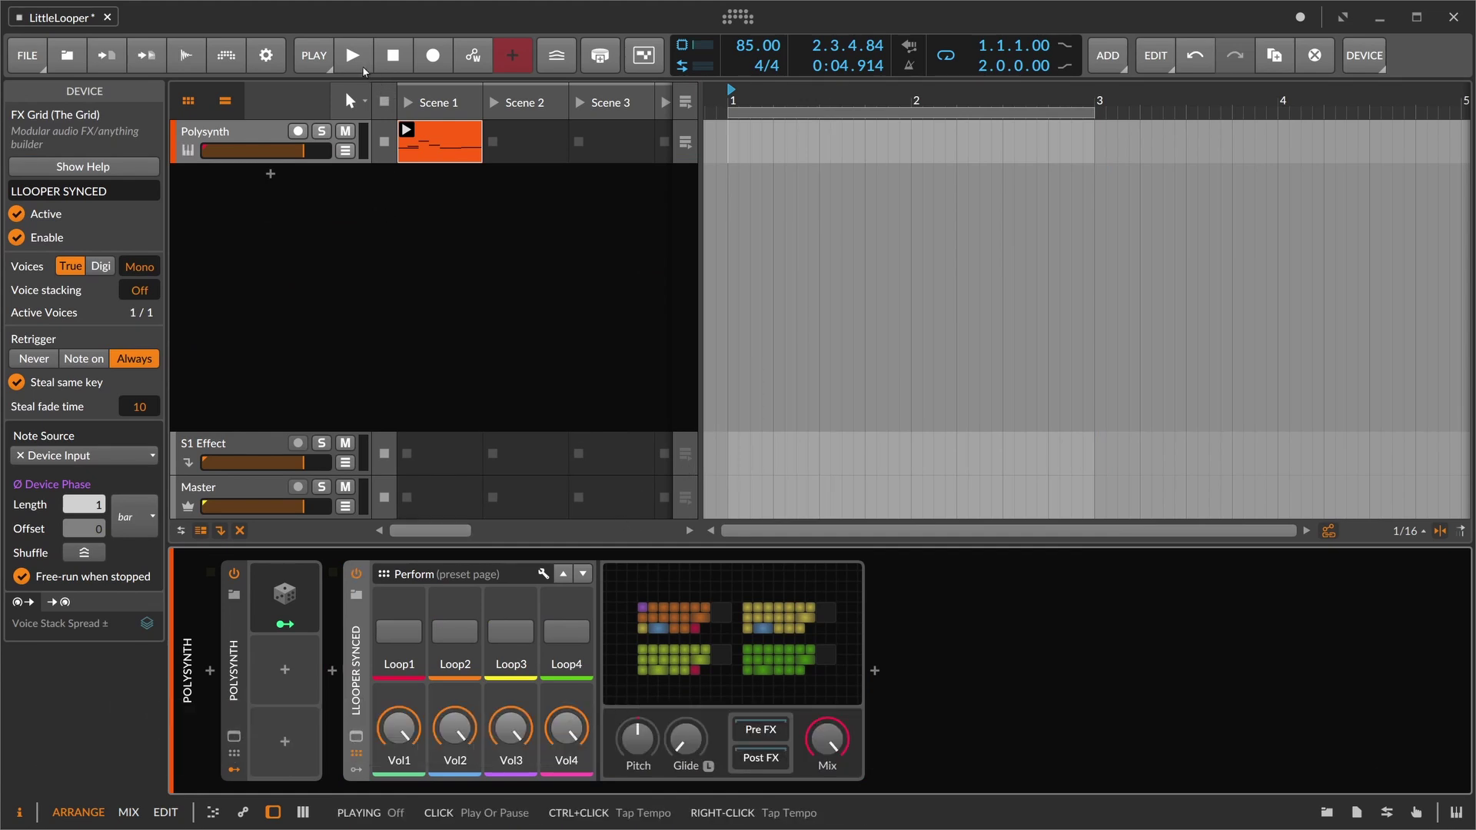
Launch the Polysynth clip in Scene 1 and compare the sound with the LLOOPER SYNCED device disabled and enabled.
{"action": "left_click", "coordinate": [408, 131]}
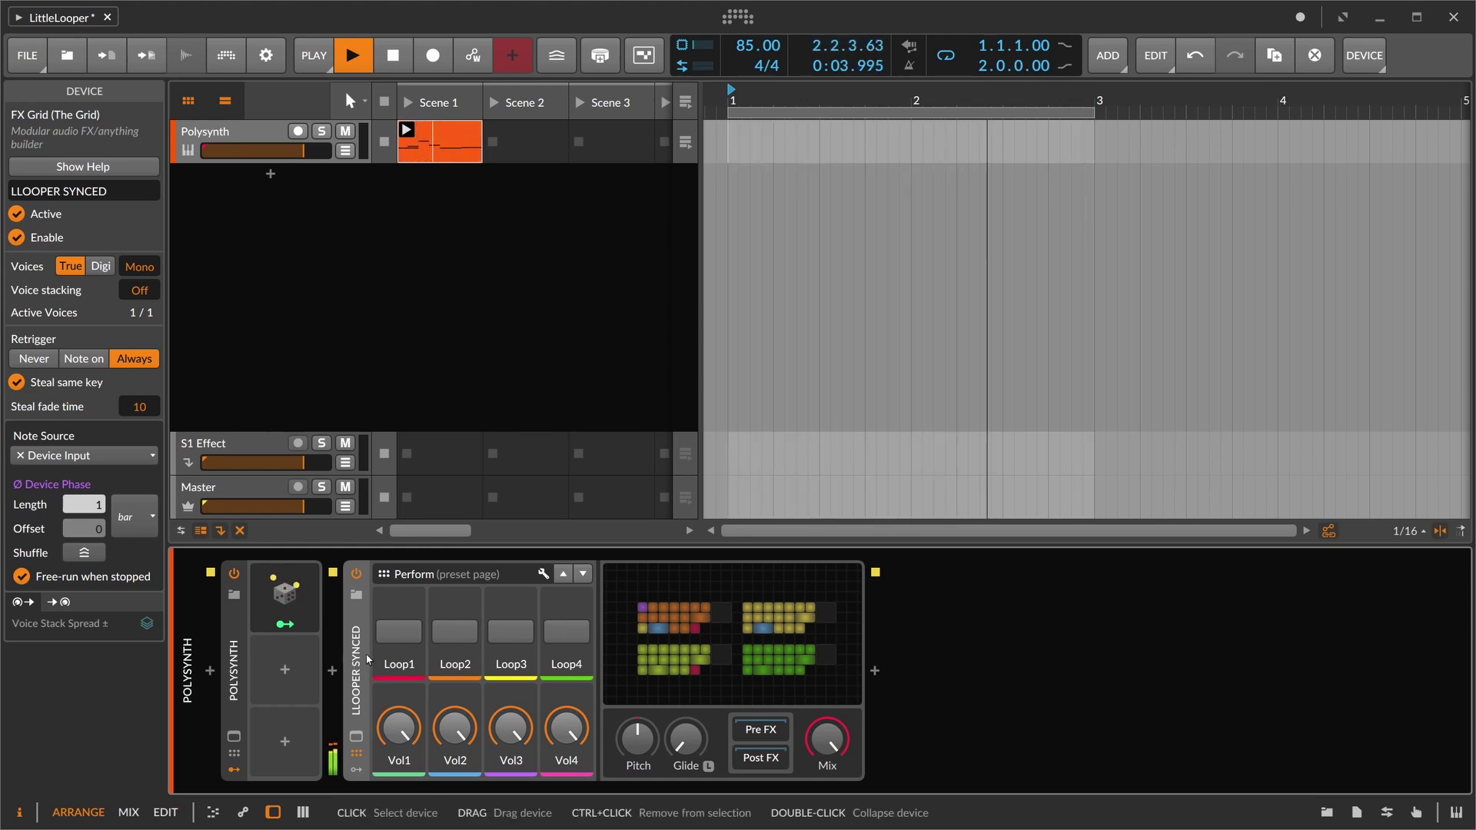
{"action": "left_click", "coordinate": [356, 573]}
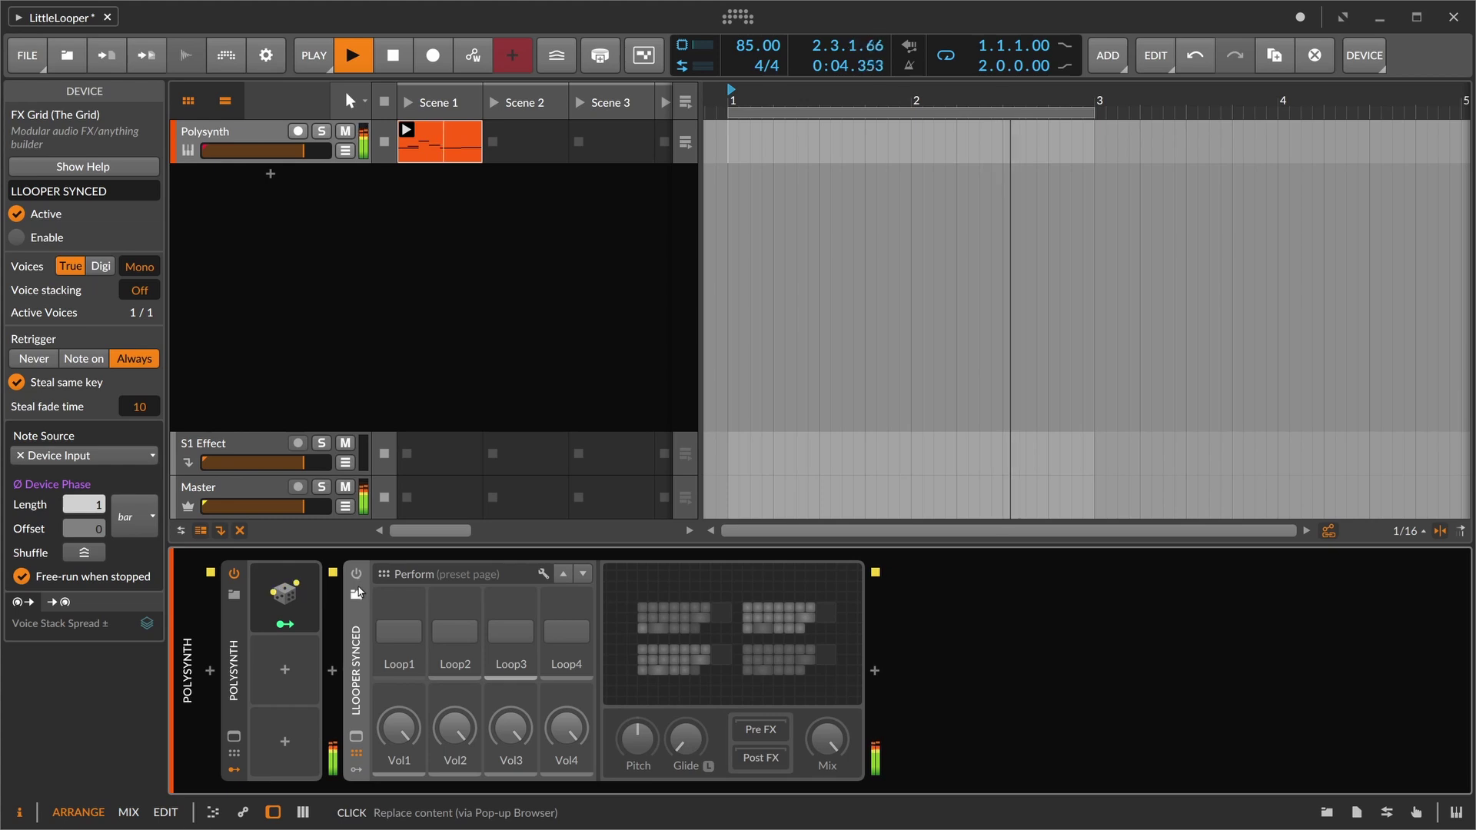
{"action": "left_click", "coordinate": [358, 577]}
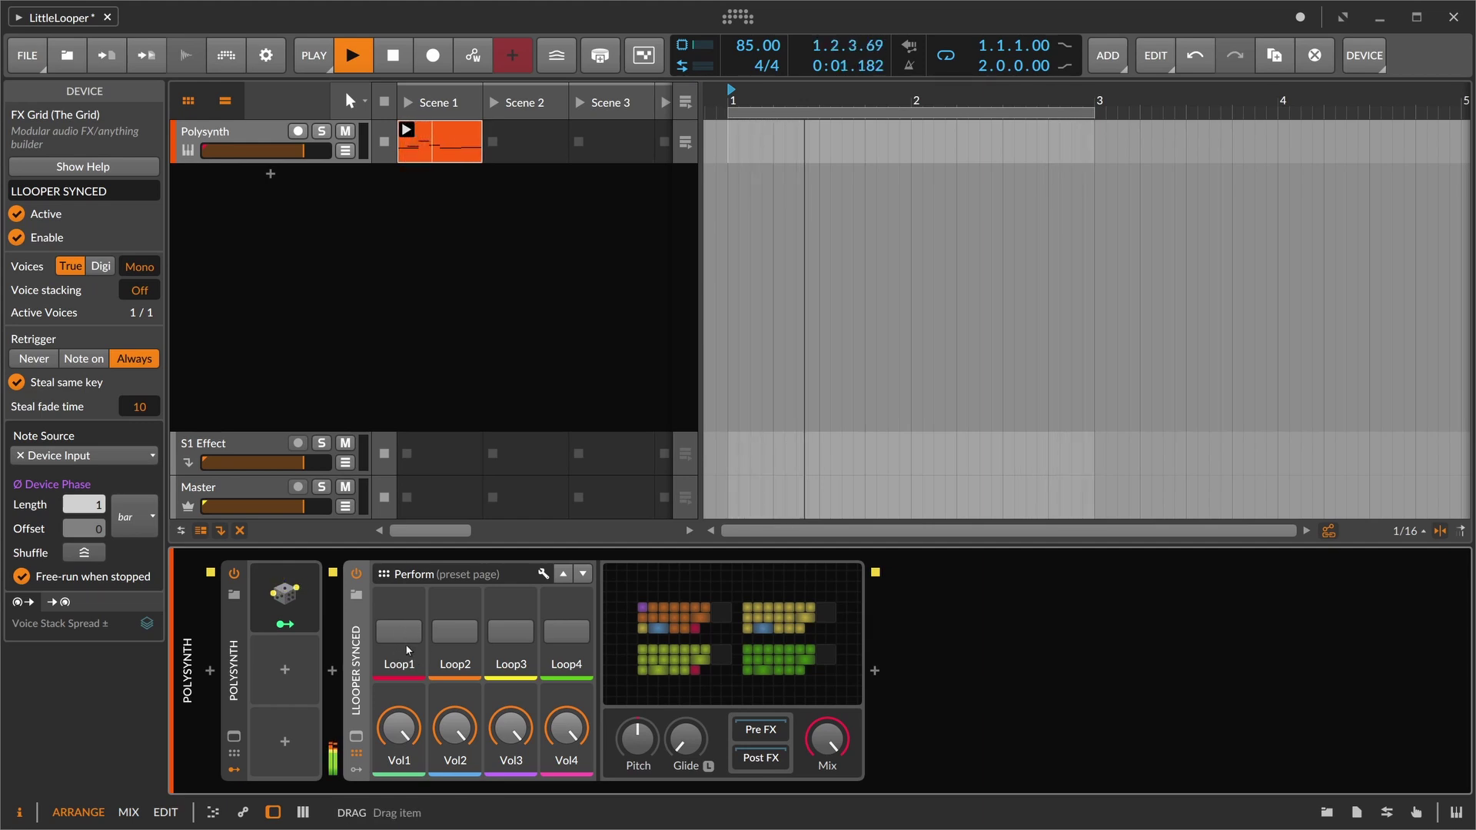
Turn on Loop1 in LLOOPER SYNCED and disable the Polysynth device so that only the captured loop plays.
{"action": "left_click", "coordinate": [403, 636]}
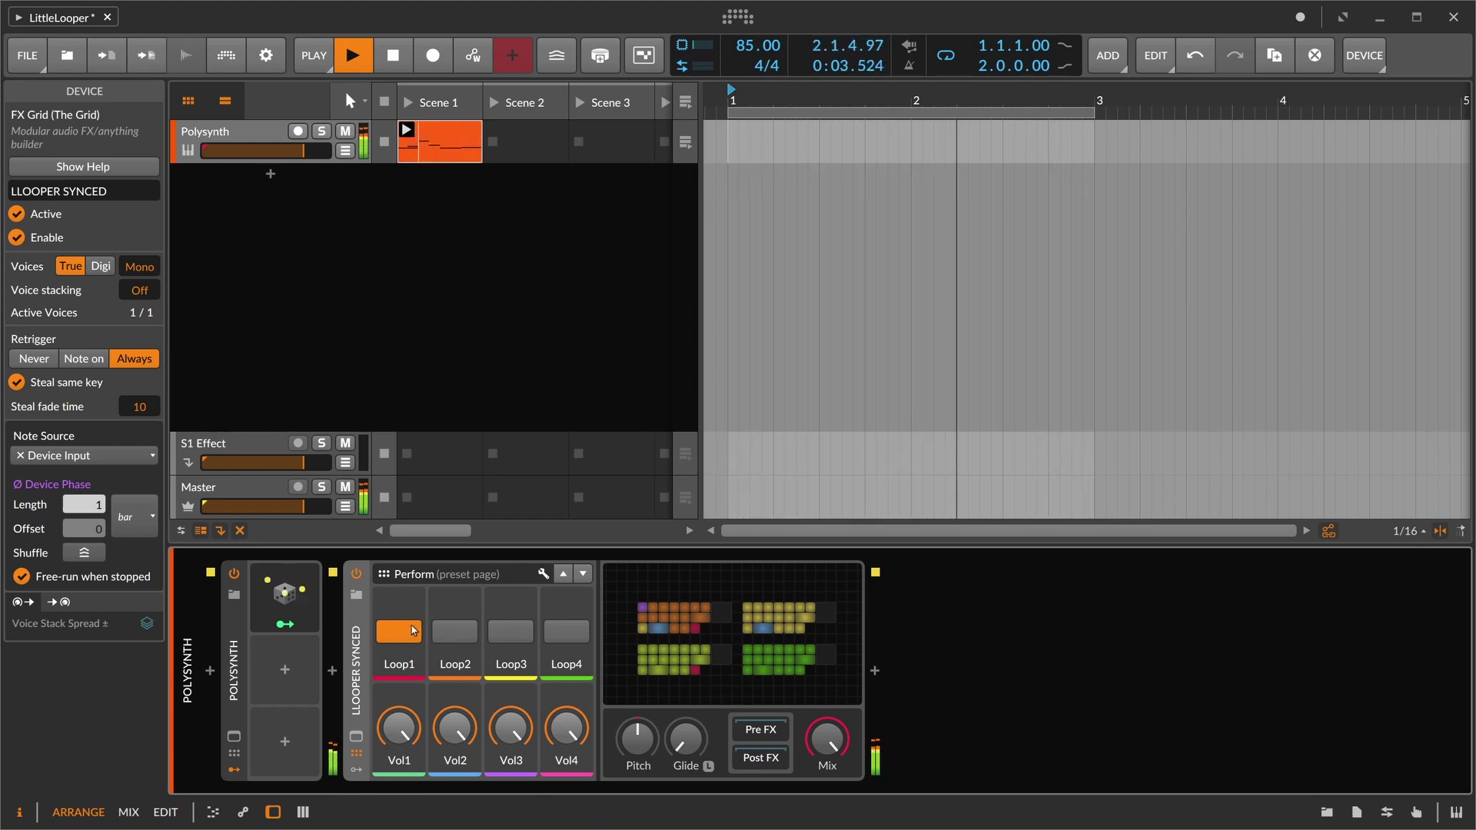
{"action": "left_click", "coordinate": [233, 573]}
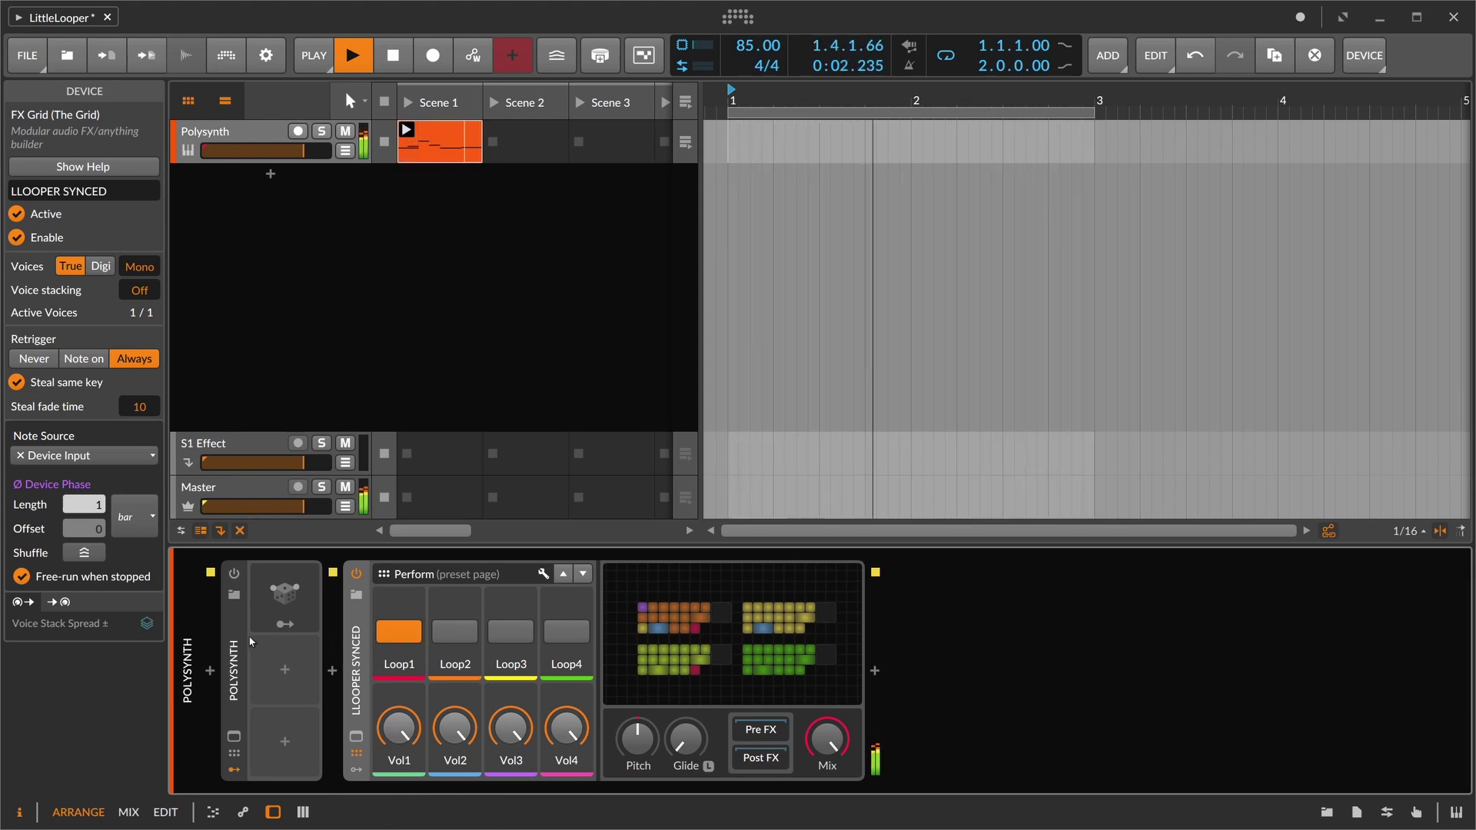
Re-enable and expand the Polysynth, raise oscillator 1's Sub level, and adjust the filter frequency to about 97 Hz.
{"action": "left_click", "coordinate": [235, 616]}
{"action": "left_click_drag", "start_coordinate": [414, 620], "coordinate": [414, 507]}
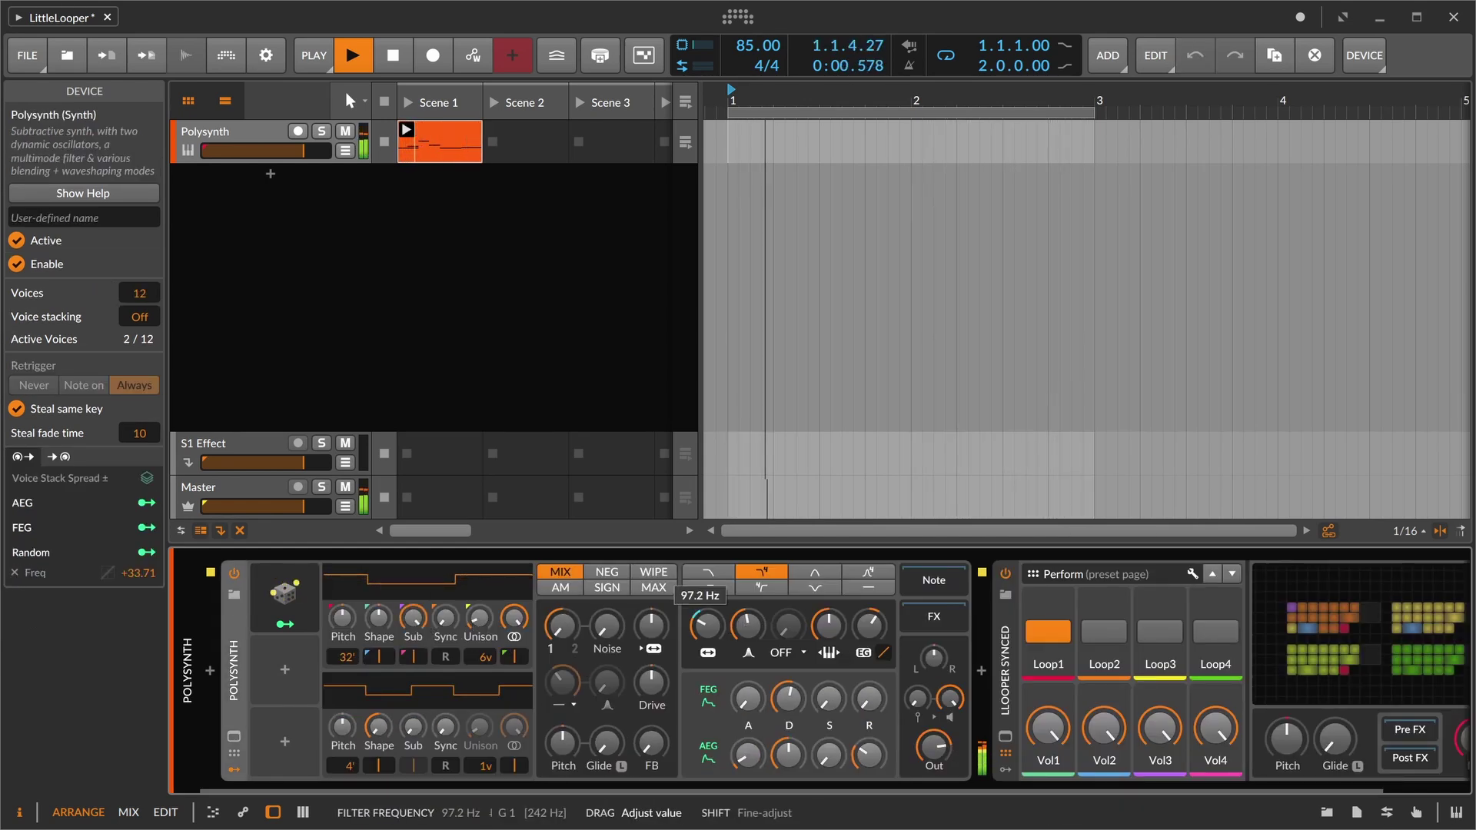
{"action": "left_click_drag", "start_coordinate": [869, 627], "coordinate": [869, 629]}
{"action": "left_click_drag", "start_coordinate": [705, 627], "coordinate": [704, 624]}
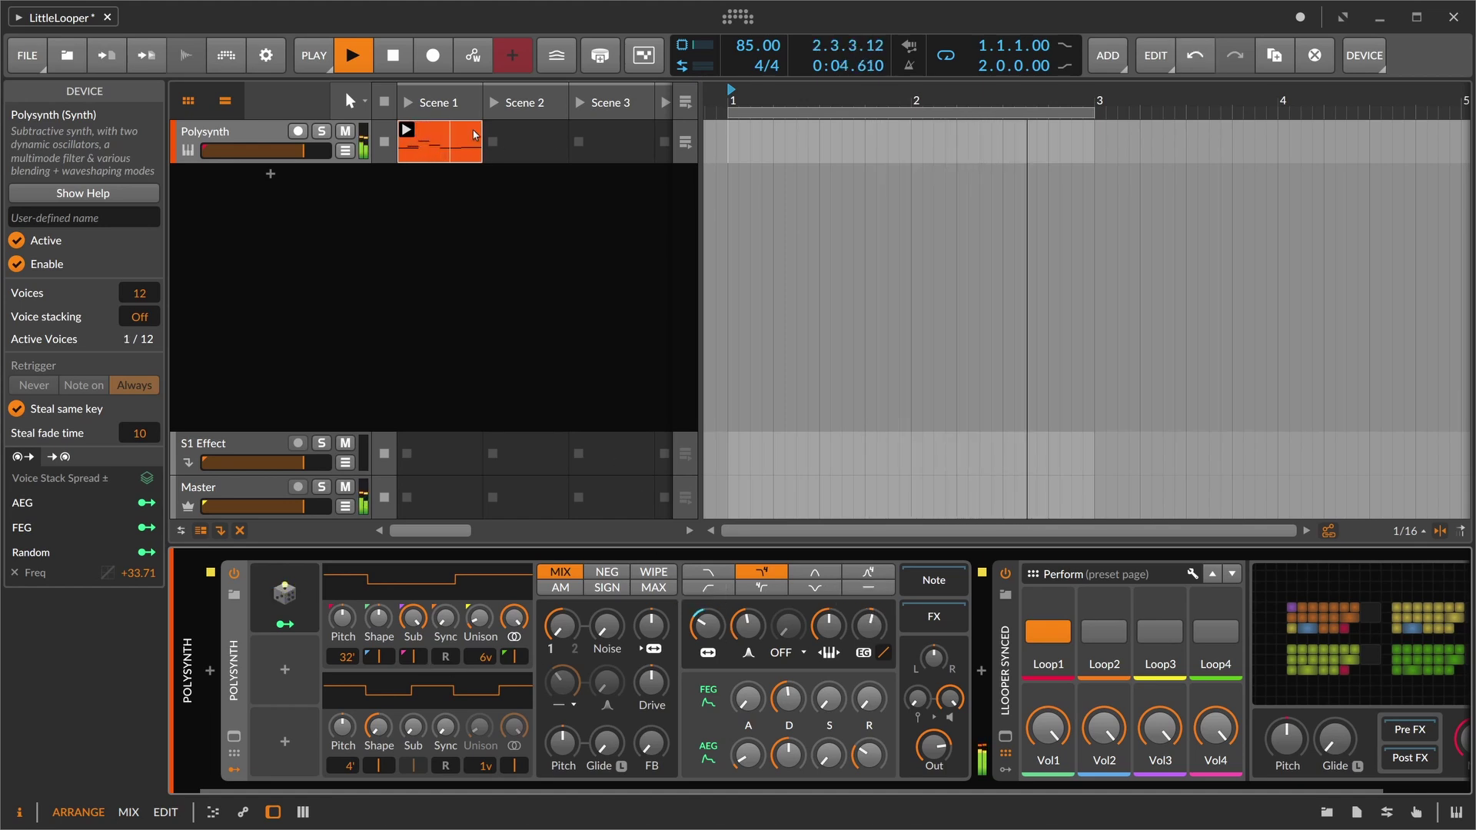
Scale the Polysynth clip in Scene 1 to 50% of its length.
{"action": "right_click", "coordinate": [463, 153]}
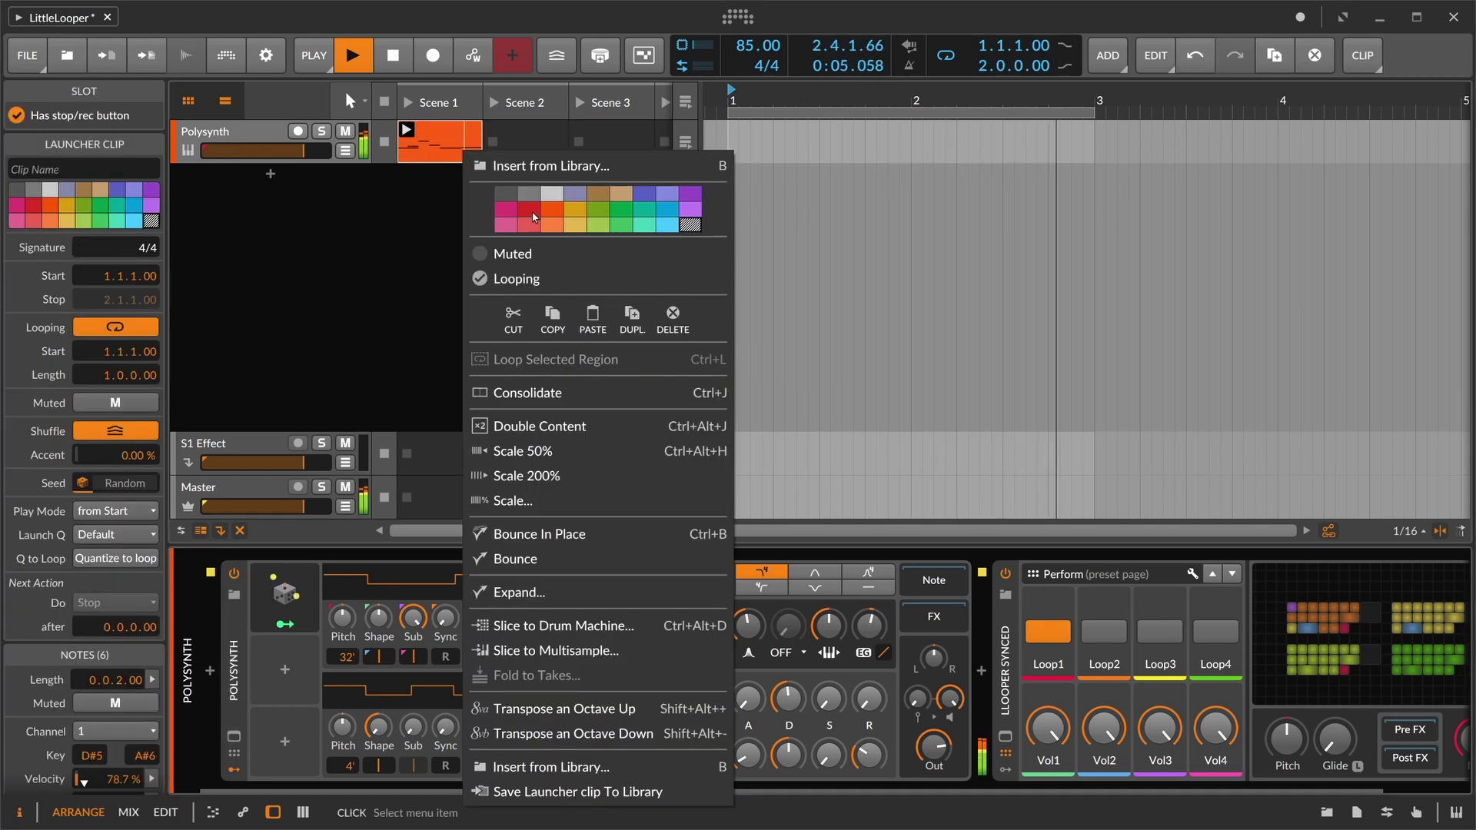
{"action": "left_click", "coordinate": [553, 454]}
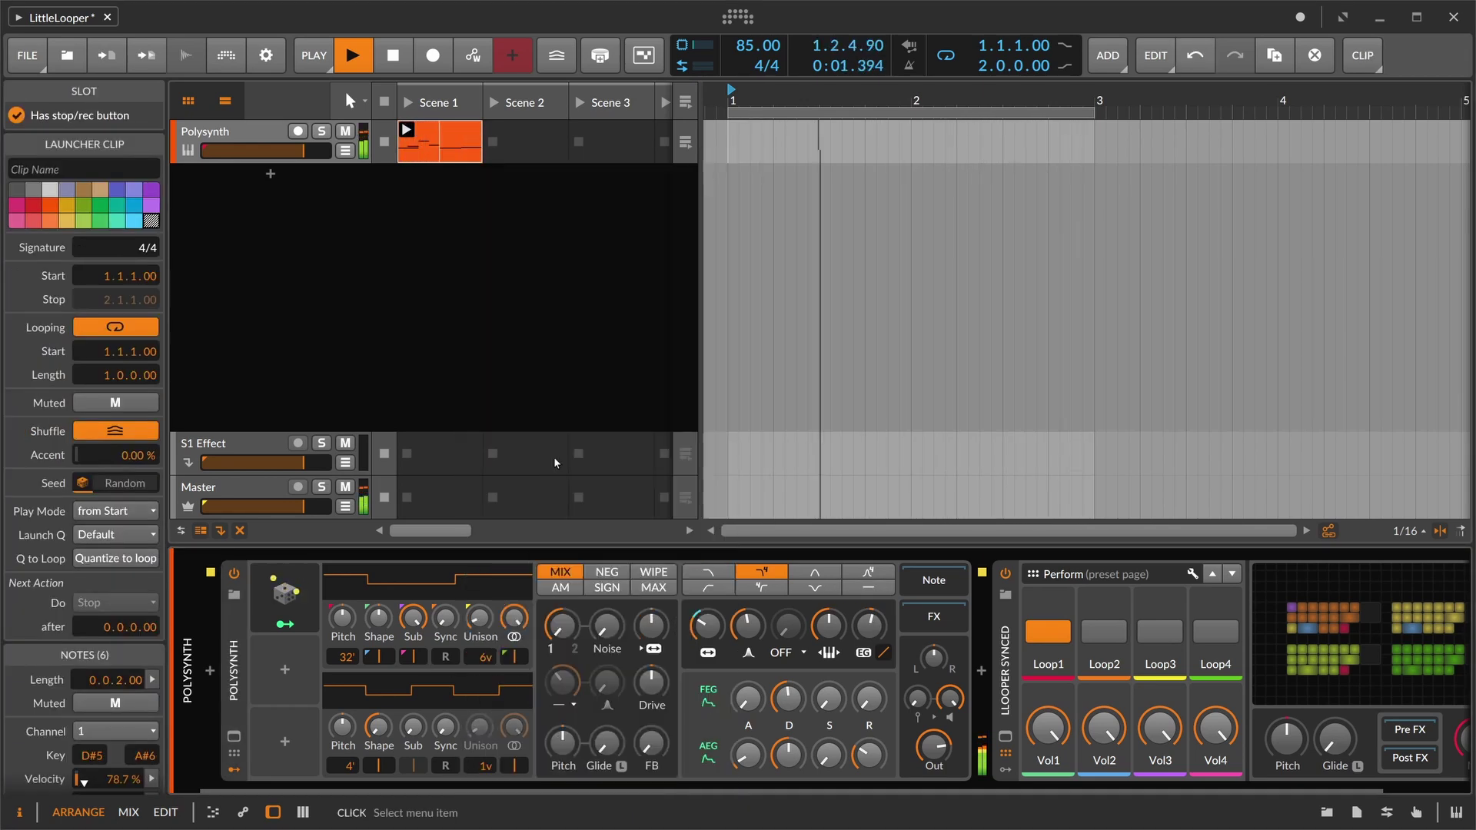
Try scaling the Scene 1 clip by a further 50%, view its notes, and revert it with a 200% scale.
{"action": "right_click", "coordinate": [436, 146]}
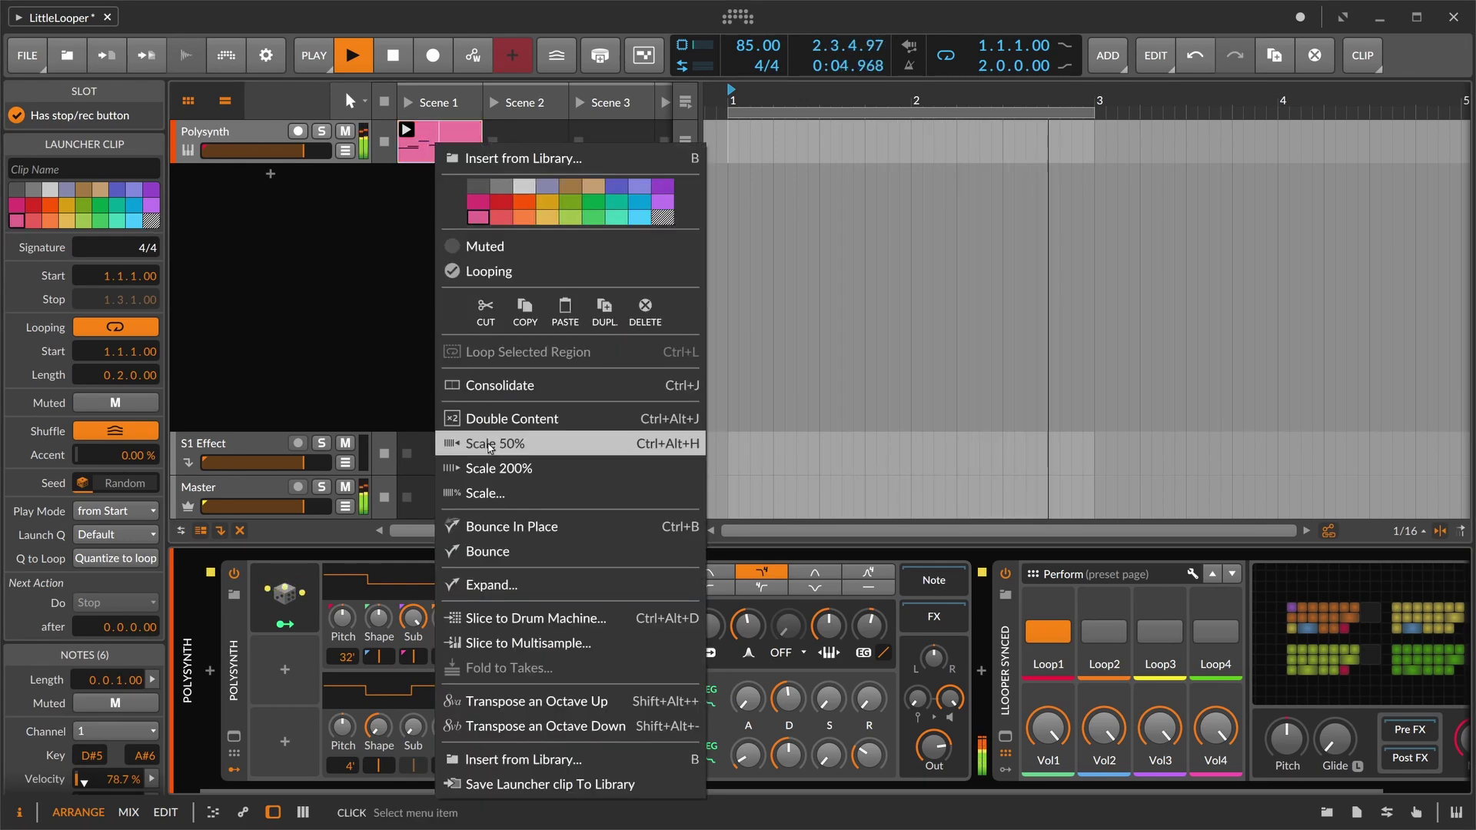
{"action": "left_click", "coordinate": [490, 443]}
{"action": "double_click", "coordinate": [457, 150]}
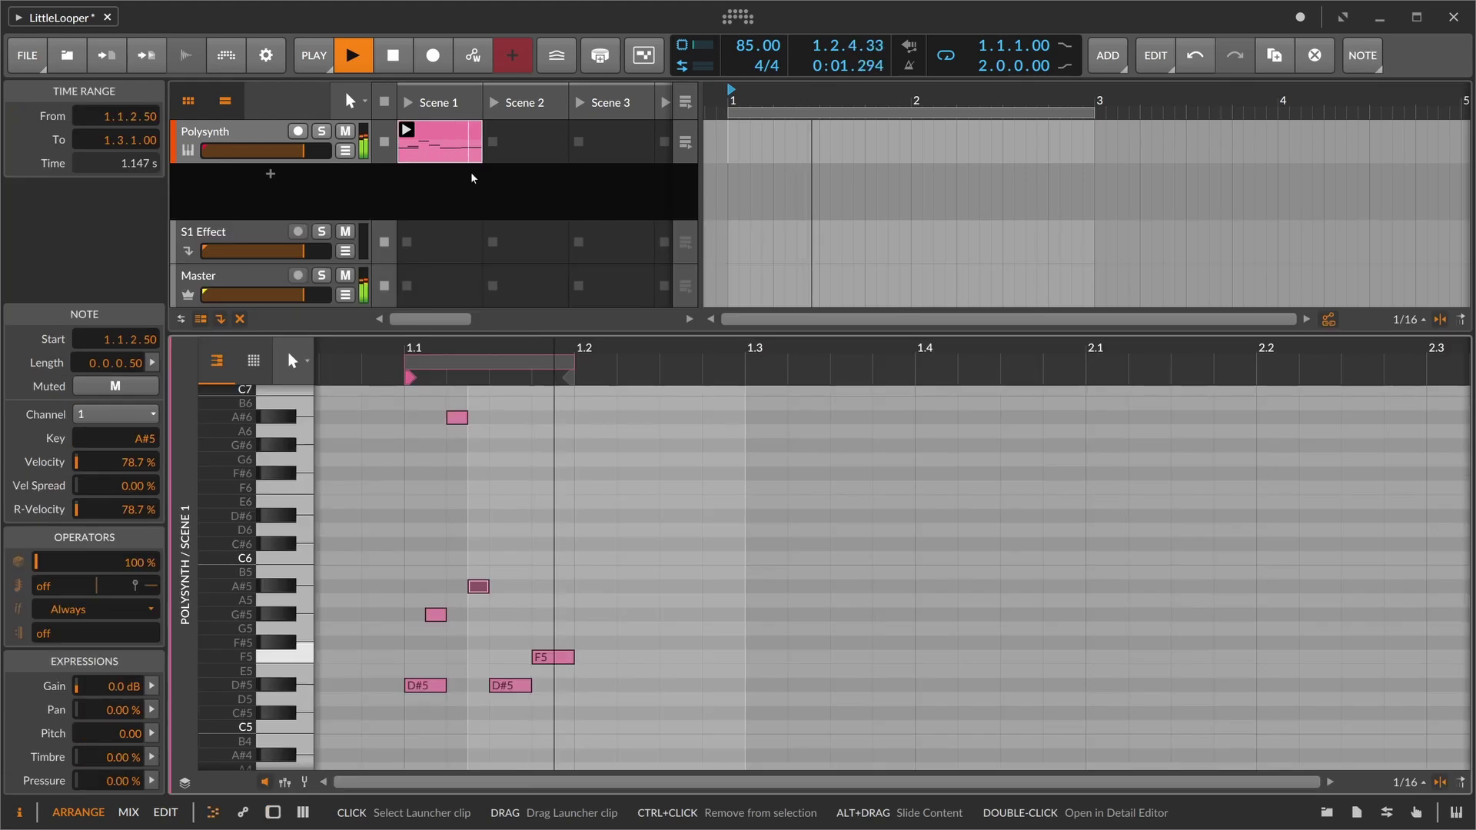
{"action": "left_click_drag", "start_coordinate": [510, 344], "coordinate": [530, 359]}
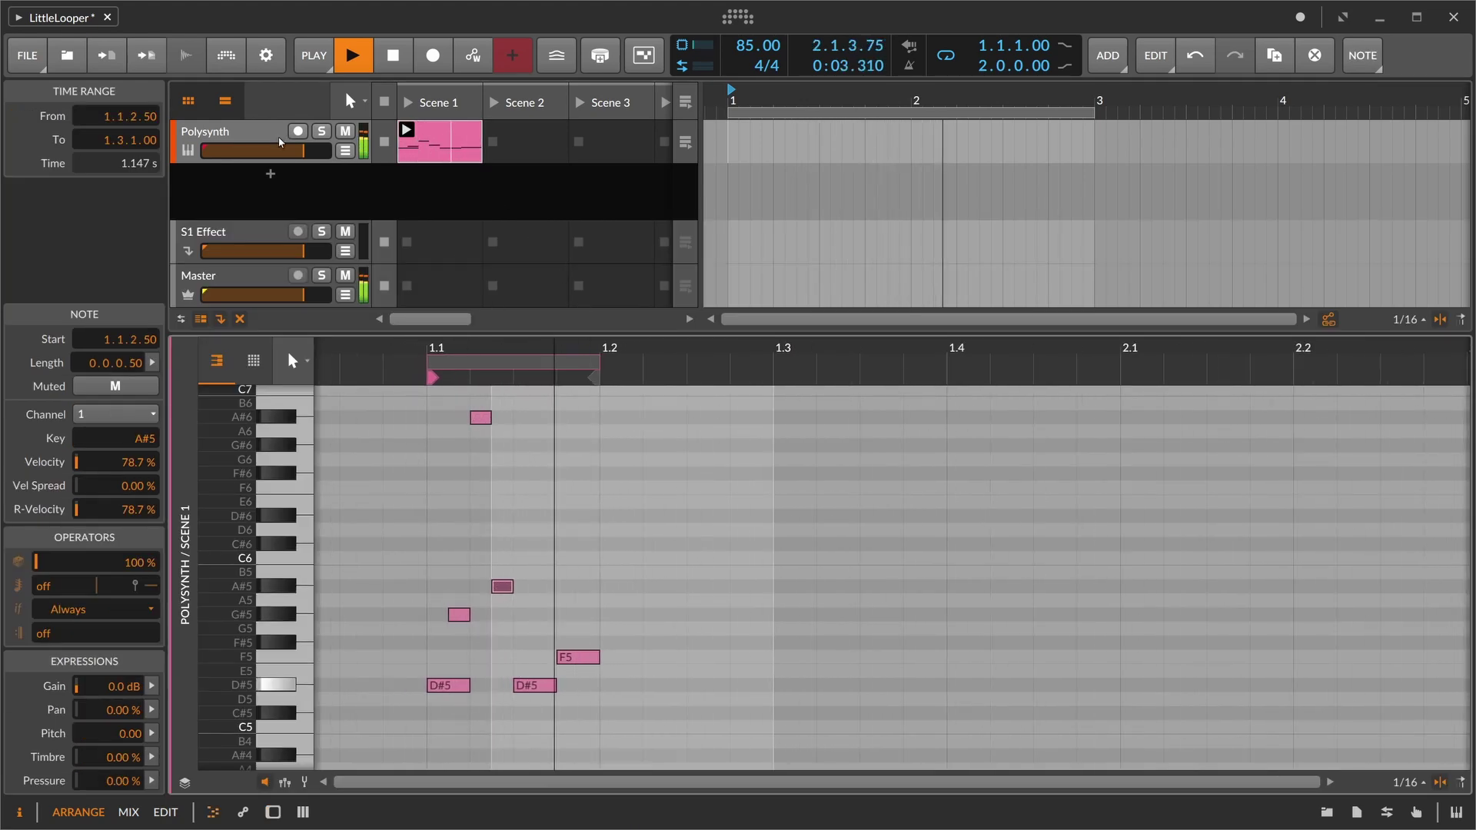
{"action": "right_click", "coordinate": [448, 143]}
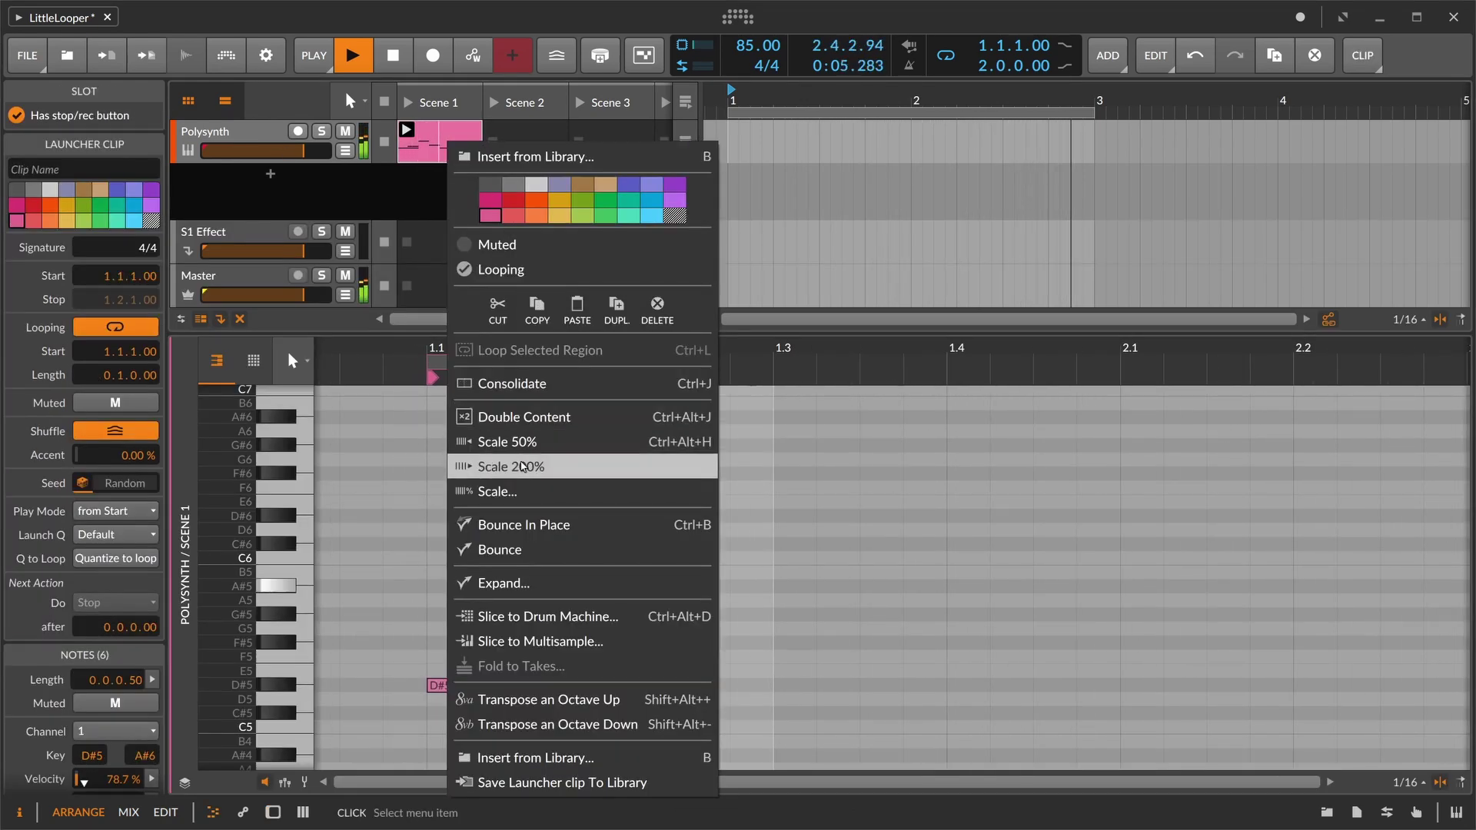
{"action": "left_click", "coordinate": [523, 465]}
Return to the Polysynth track's device chain, collapse the synth, and turn on Loop4 in the looper.
{"action": "double_click", "coordinate": [247, 133]}
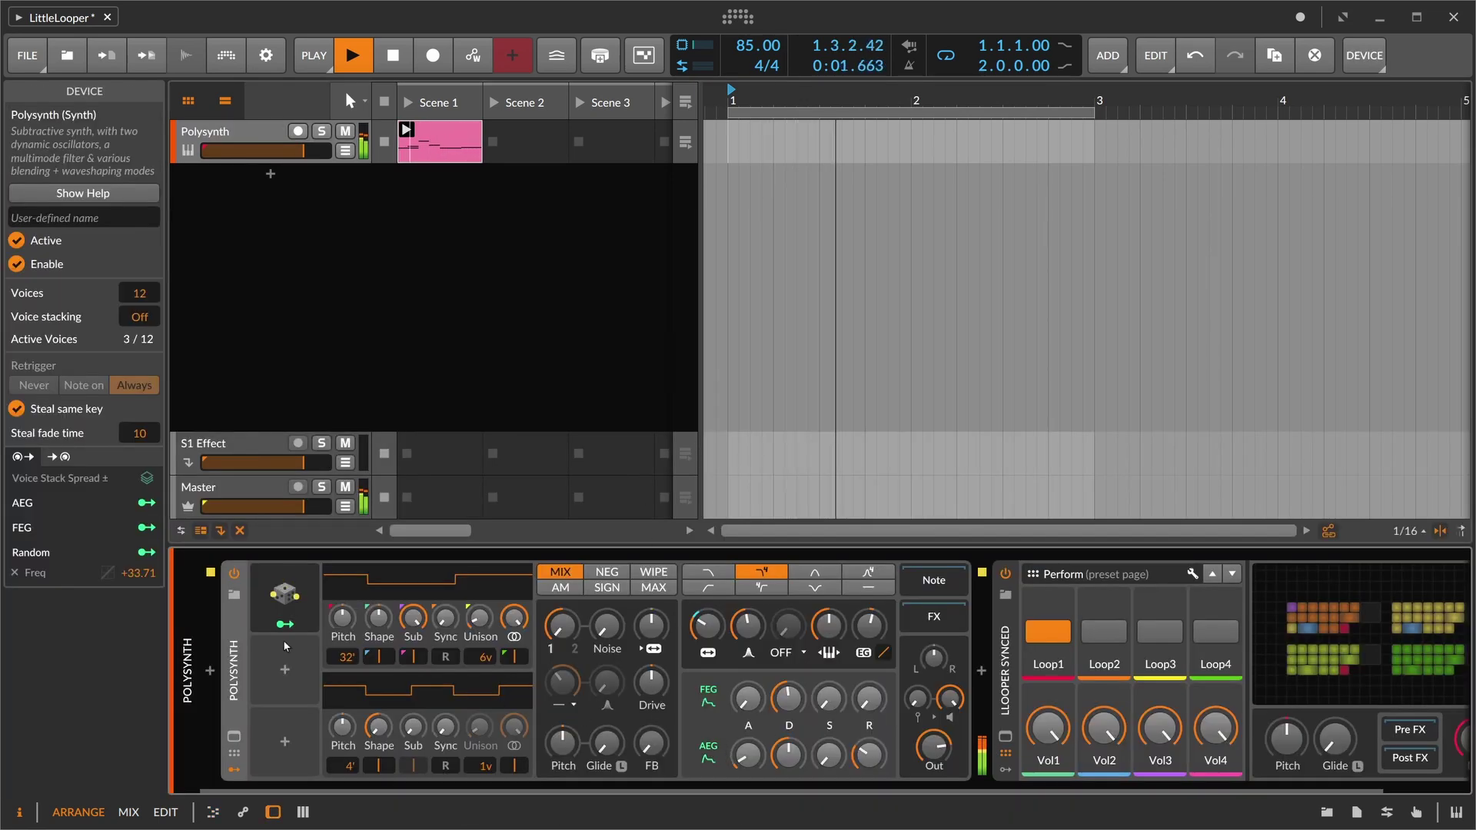
{"action": "double_click", "coordinate": [234, 660]}
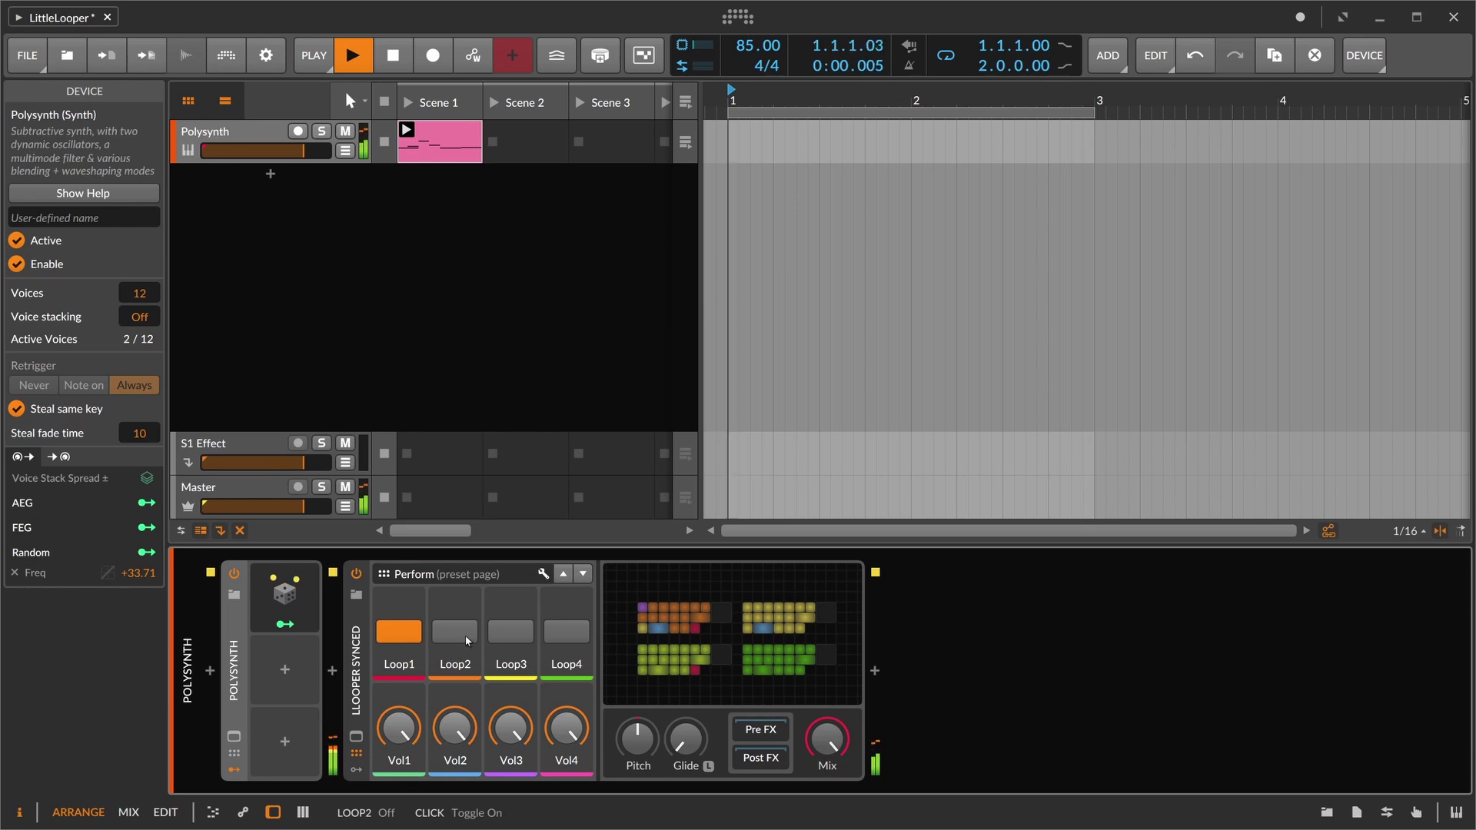
{"action": "left_click", "coordinate": [565, 634]}
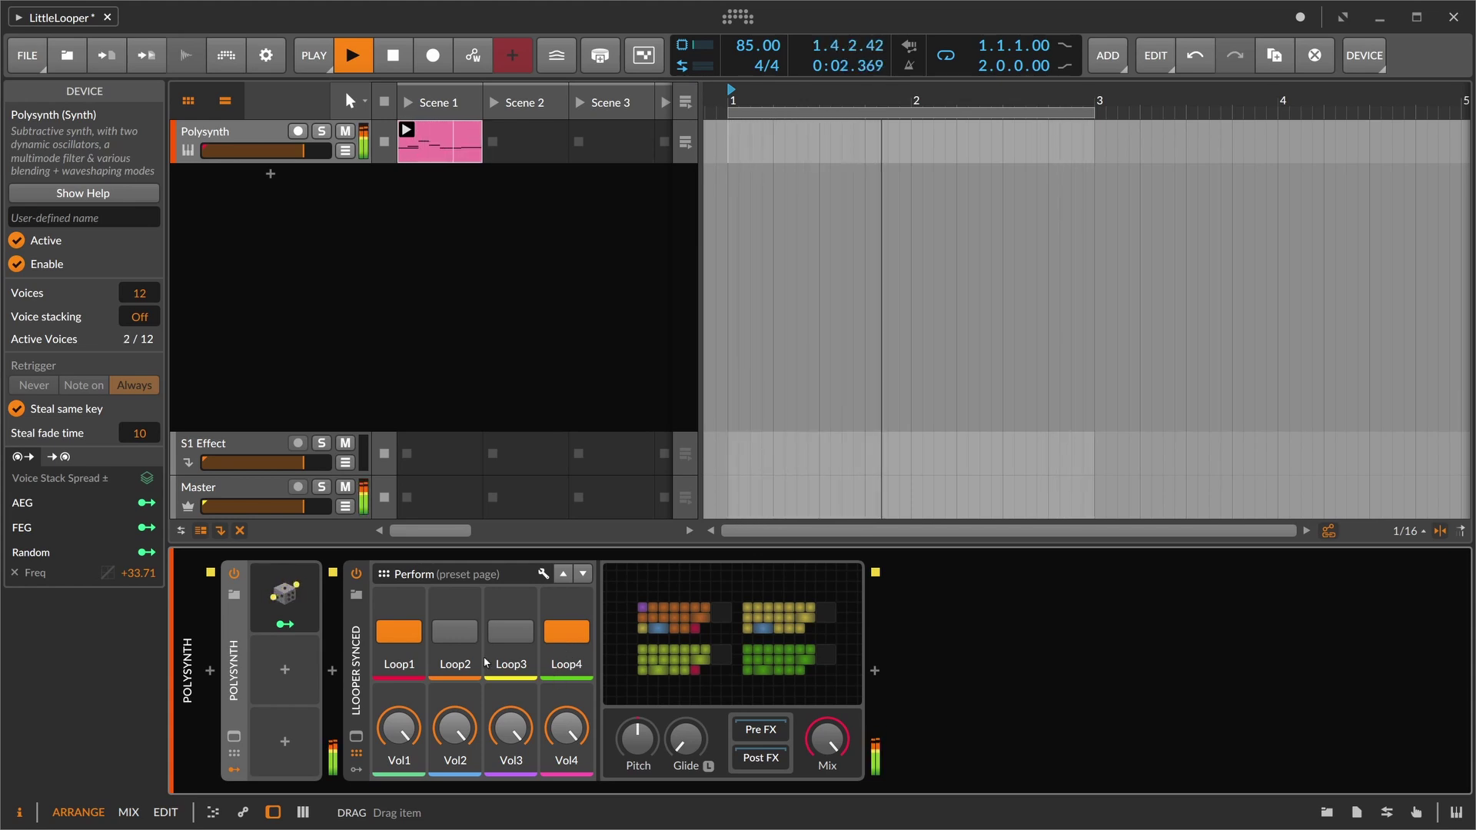
Balance the Loop1 and Loop4 volumes with the Polysynth temporarily bypassed, and set Vol4 to about 49% with it enabled again.
{"action": "left_click", "coordinate": [234, 574]}
{"action": "mouse_move", "coordinate": [567, 730]}
{"action": "left_mouse_down"}
{"action": "mouse_move", "coordinate": [566, 713]}
{"action": "mouse_move", "coordinate": [566, 730]}
{"action": "left_mouse_up"}
{"action": "left_click_drag", "start_coordinate": [401, 728], "coordinate": [403, 748]}
{"action": "left_click_drag", "start_coordinate": [566, 718], "coordinate": [564, 739]}
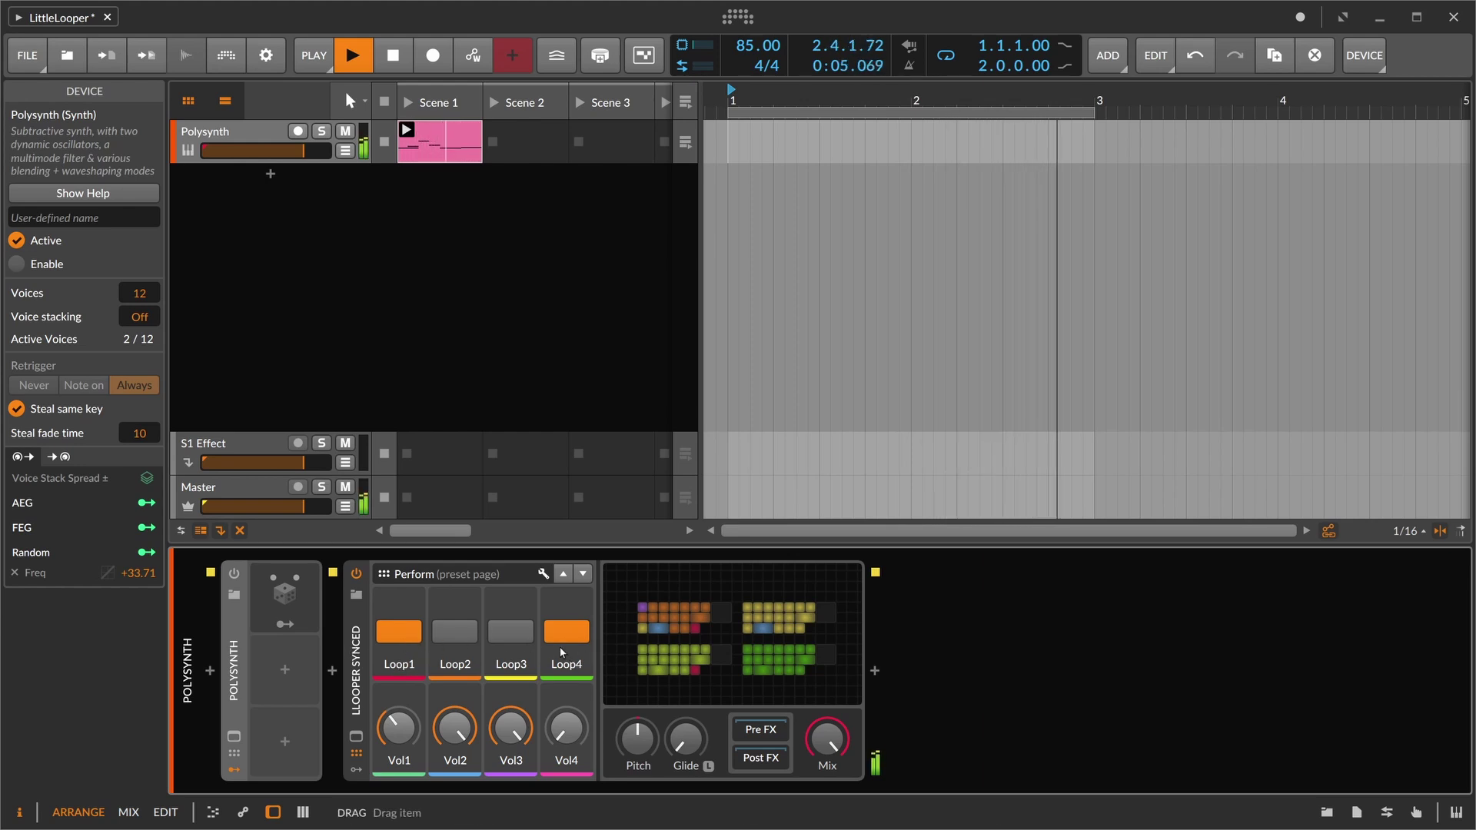
{"action": "left_click_drag", "start_coordinate": [565, 726], "coordinate": [566, 703]}
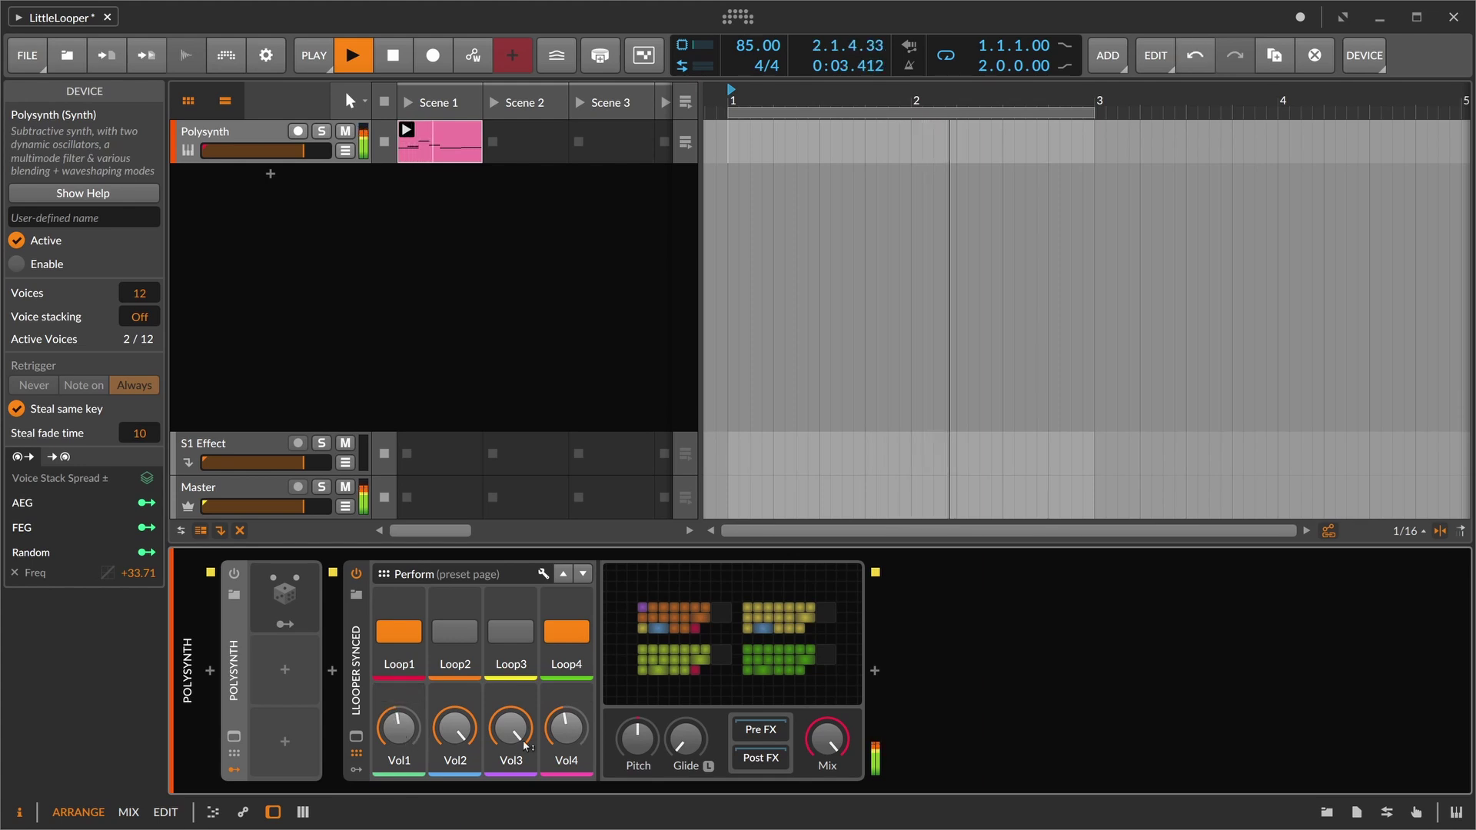
{"action": "left_click", "coordinate": [554, 645]}
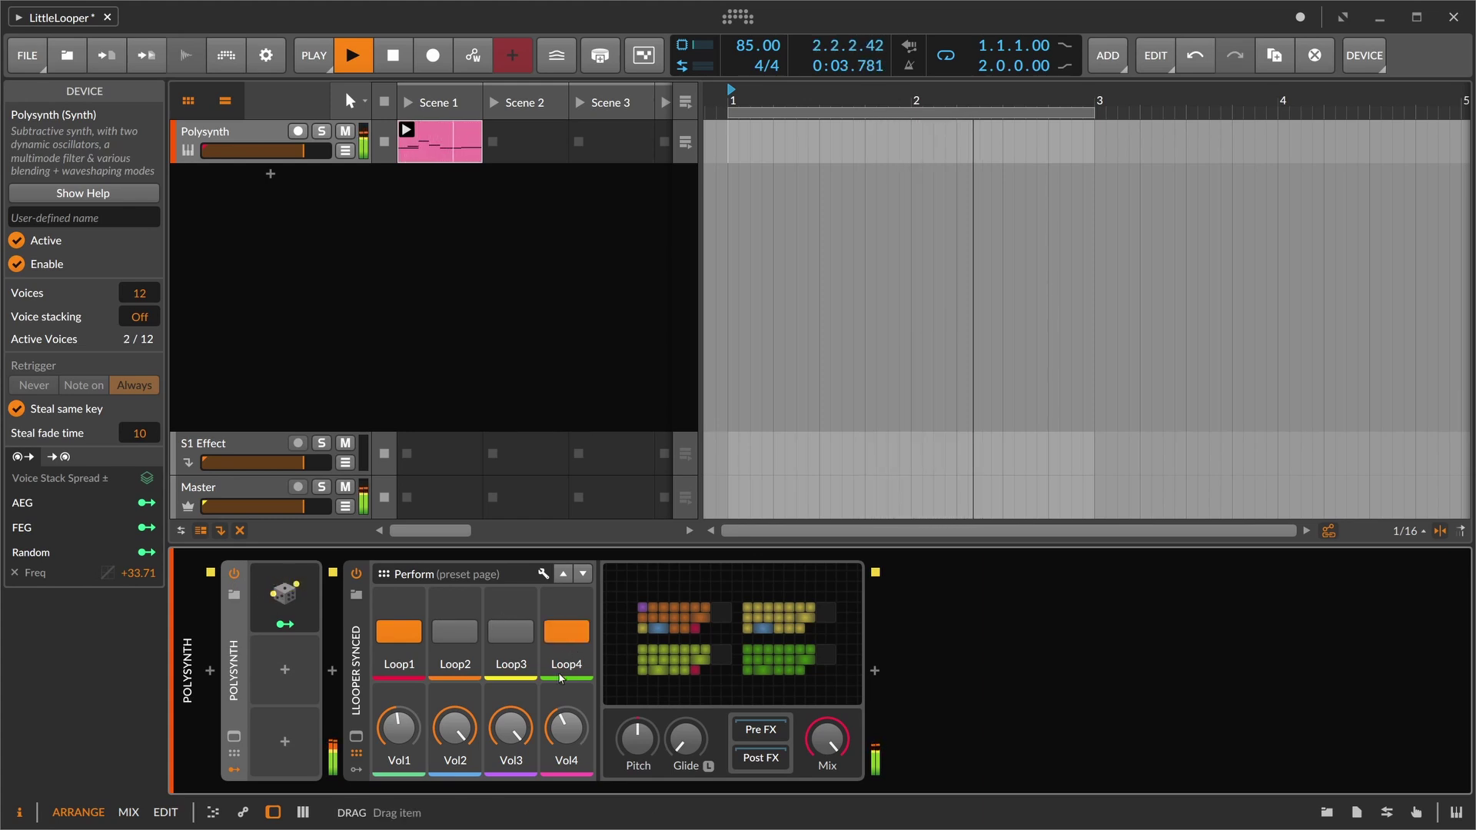
{"action": "left_click_drag", "start_coordinate": [577, 737], "coordinate": [577, 720]}
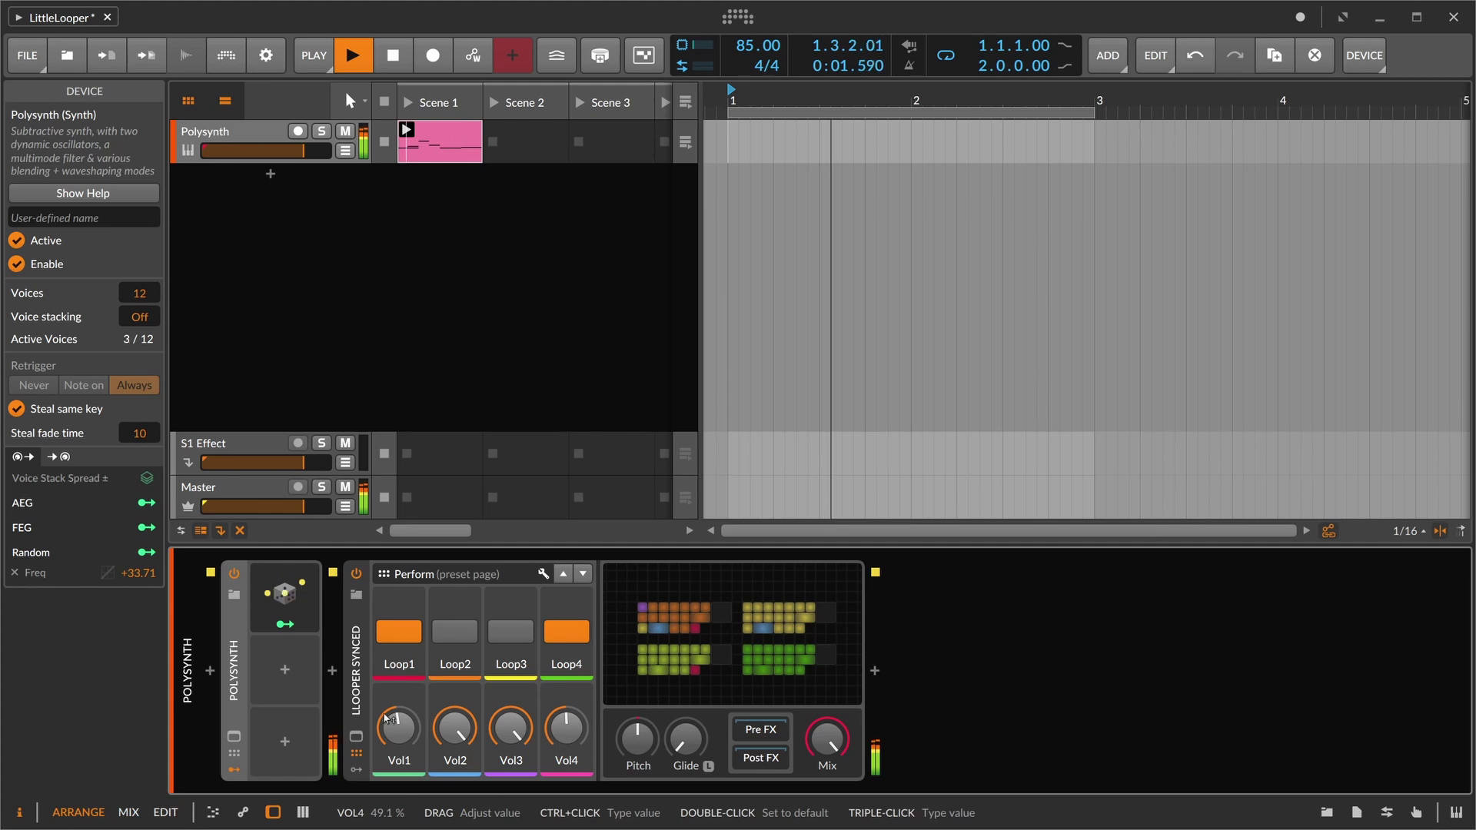
Reshape the Polysynth's oscillator 1 by lowering Sub to minimum and setting Shape to 100%, and raise the filter frequency.
{"action": "double_click", "coordinate": [235, 665]}
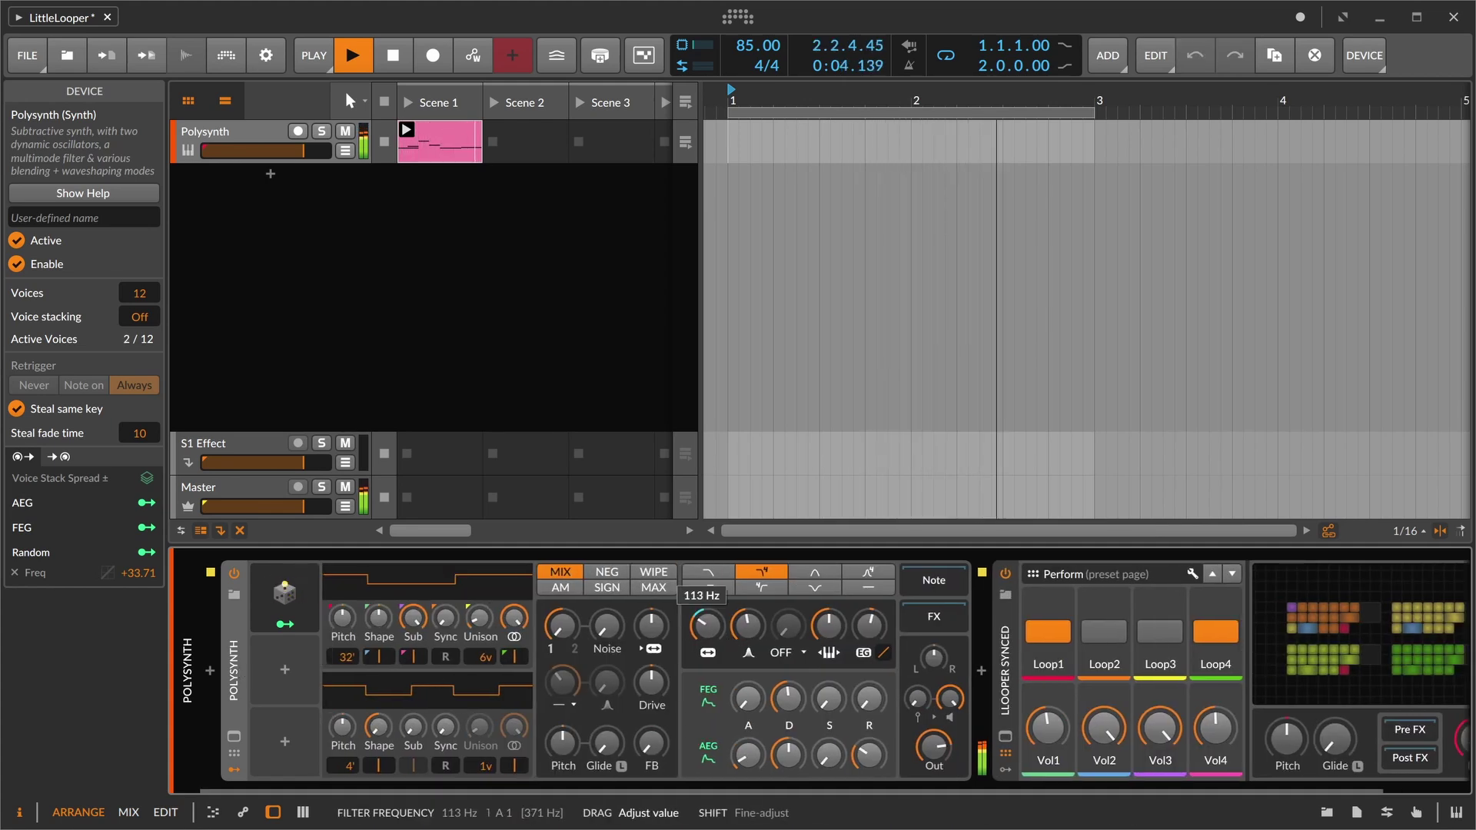
{"action": "left_click_drag", "start_coordinate": [415, 627], "coordinate": [414, 807]}
{"action": "left_click_drag", "start_coordinate": [379, 632], "coordinate": [379, 531]}
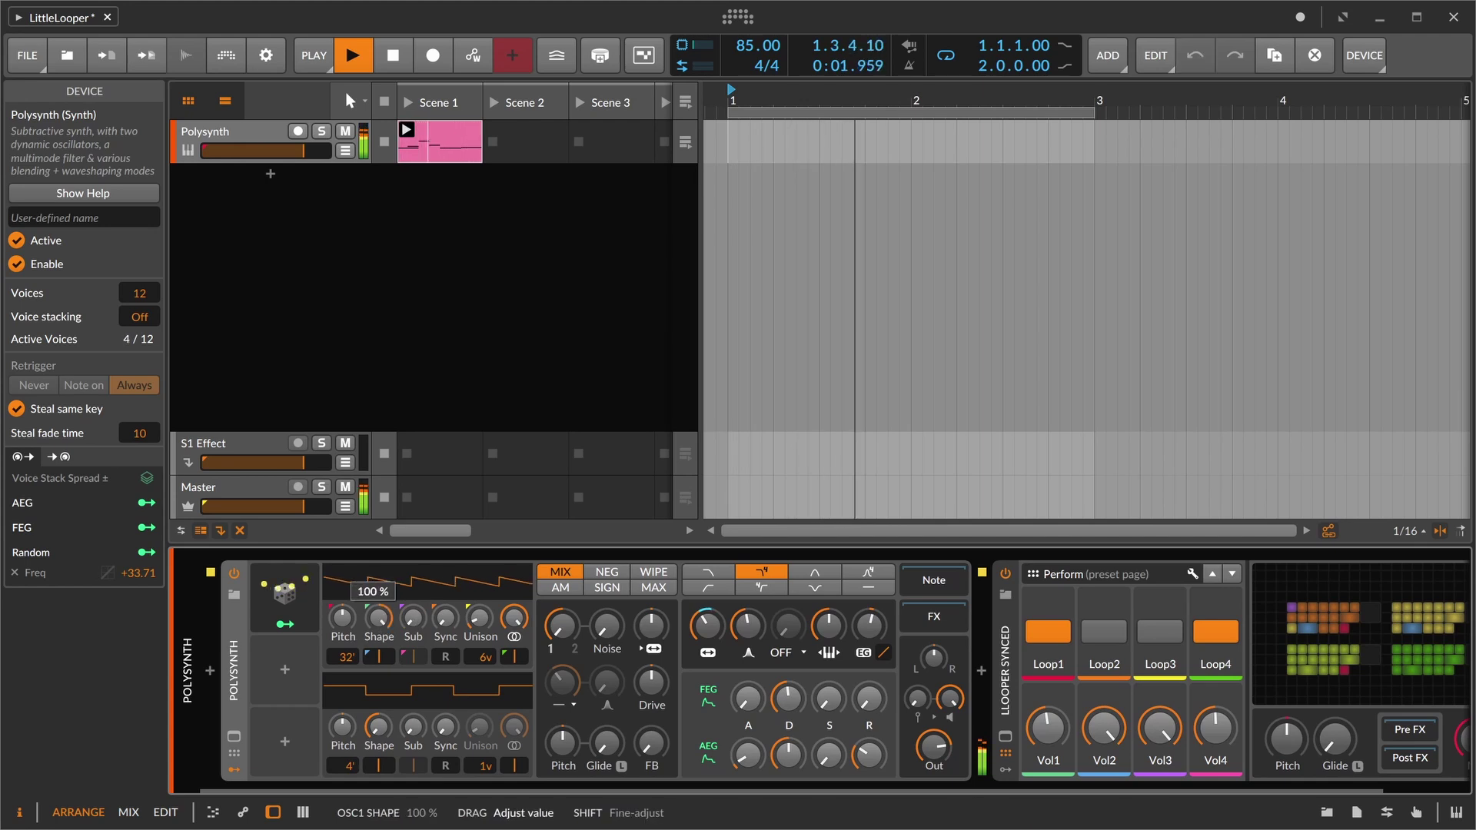
{"action": "double_click", "coordinate": [235, 653]}
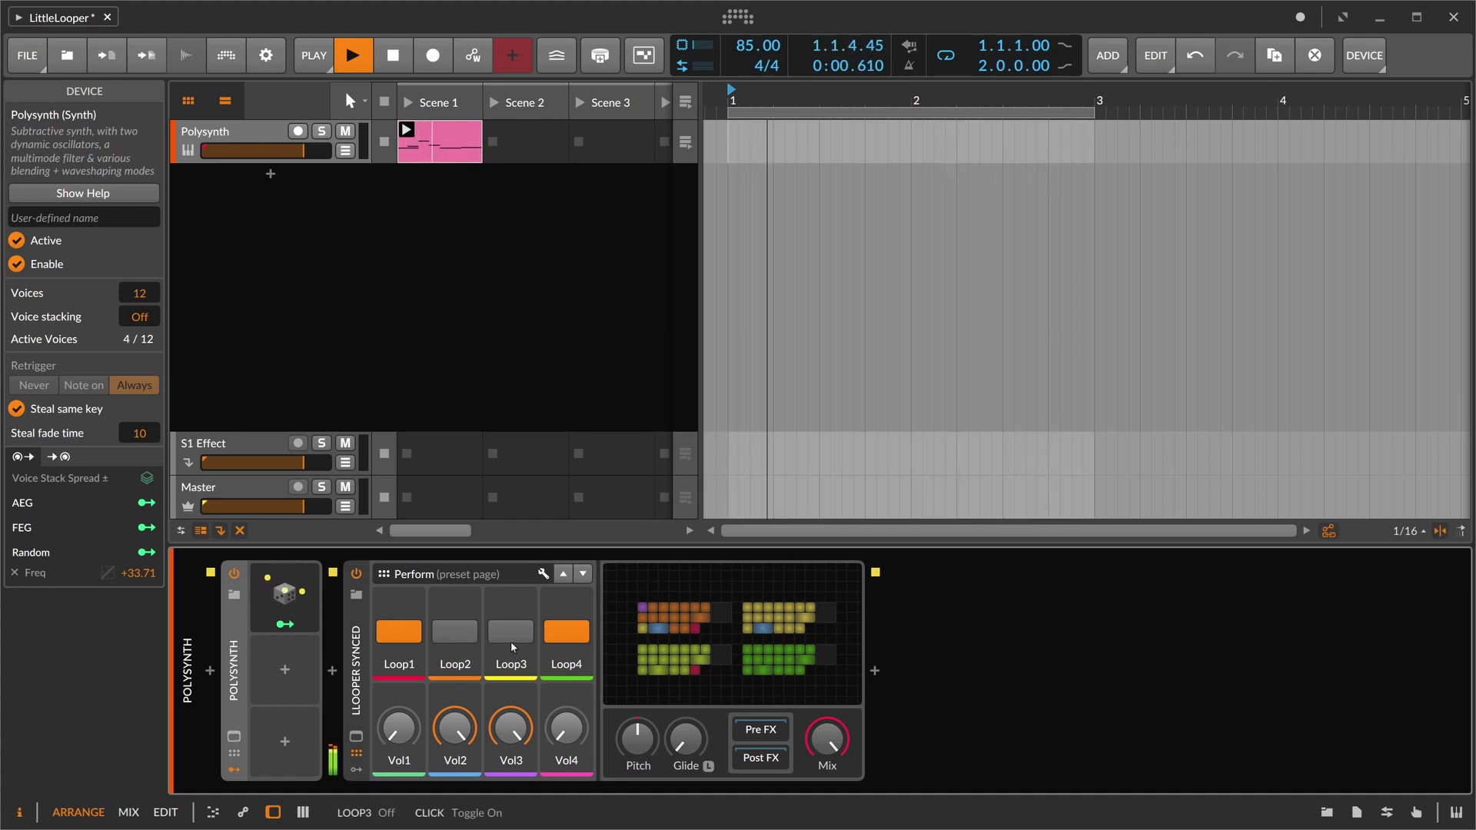
Open the looper's Grid patch, examine the Ø Scaler rates and ratios of the Loop3 and Loop4 sections, and close it.
{"action": "double_click", "coordinate": [707, 663]}
{"action": "left_click_drag", "start_coordinate": [708, 634], "coordinate": [716, 668]}
{"action": "left_click", "coordinate": [456, 385]}
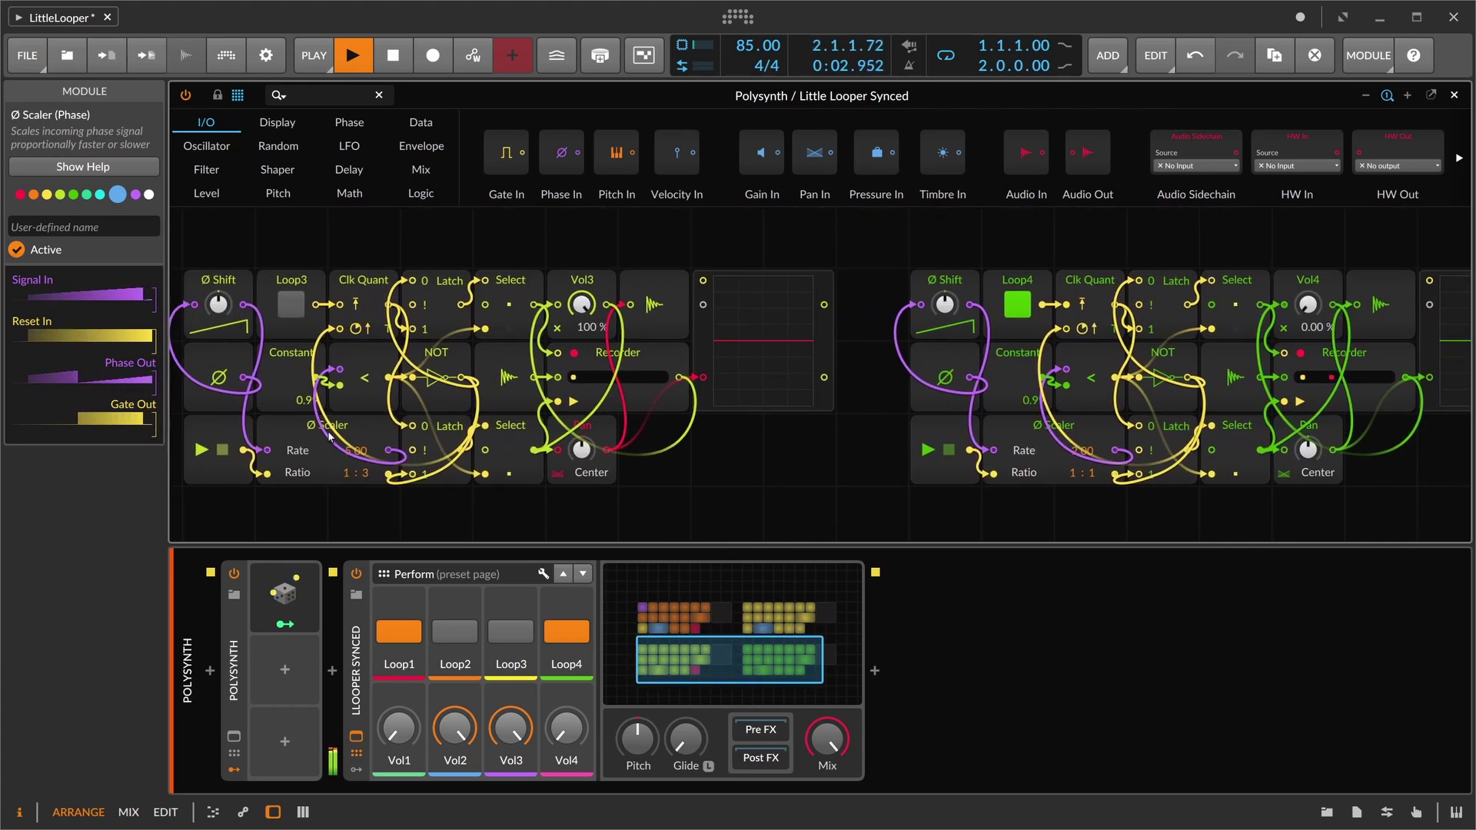
{"action": "left_click", "coordinate": [1052, 453]}
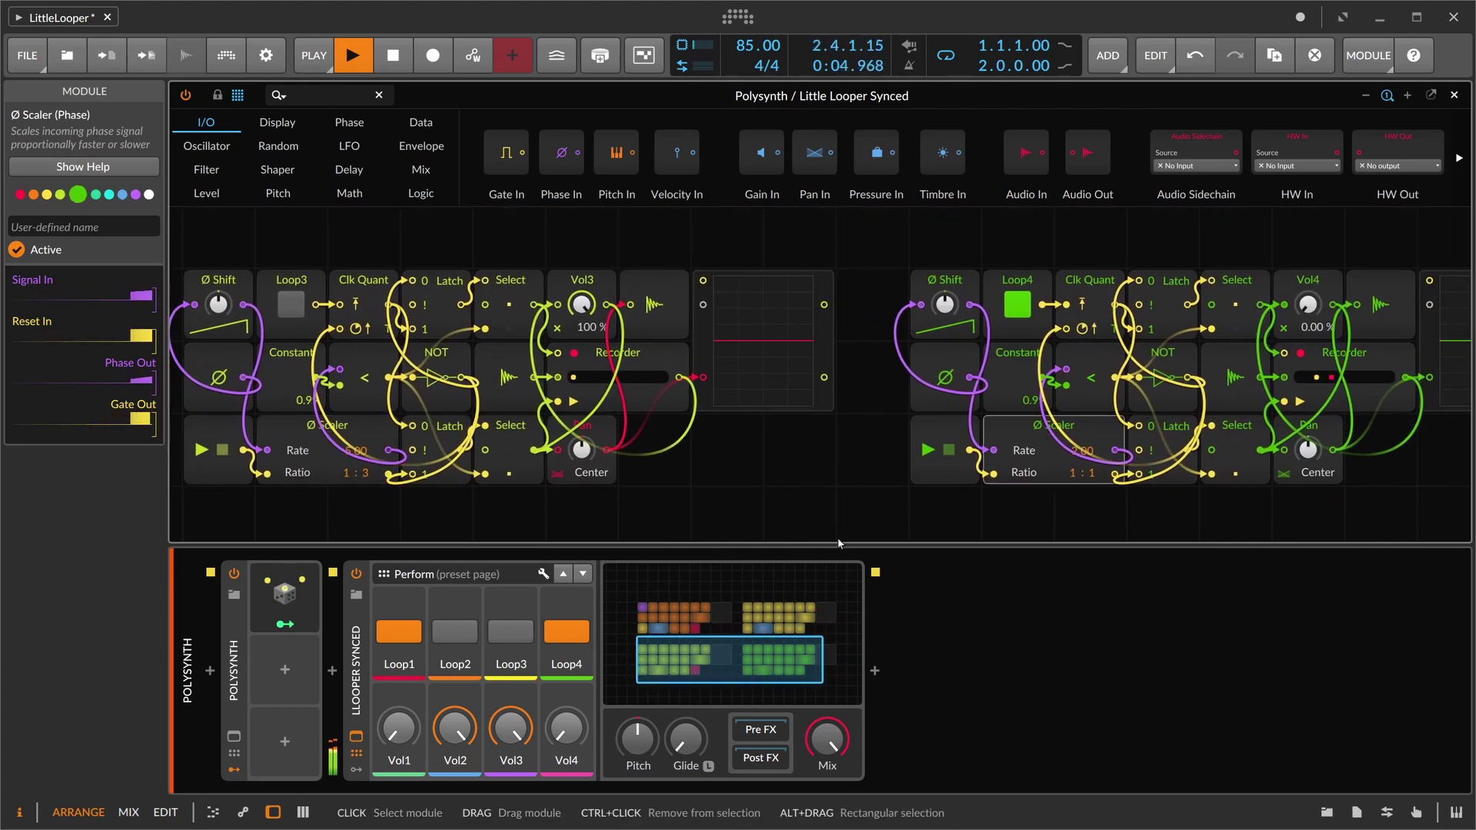
{"action": "left_click_drag", "start_coordinate": [683, 647], "coordinate": [677, 645]}
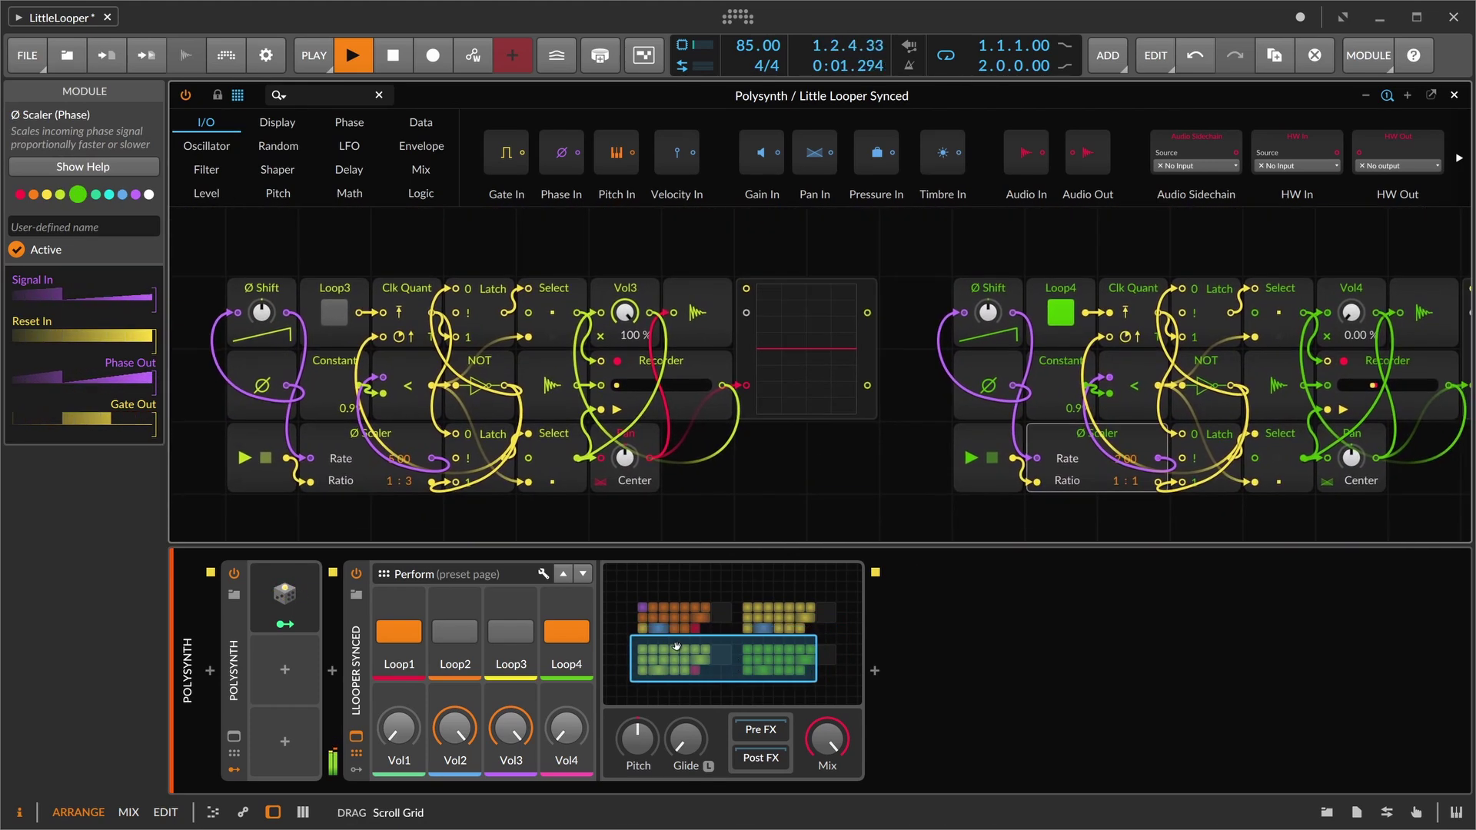
{"action": "left_click", "coordinate": [1454, 95]}
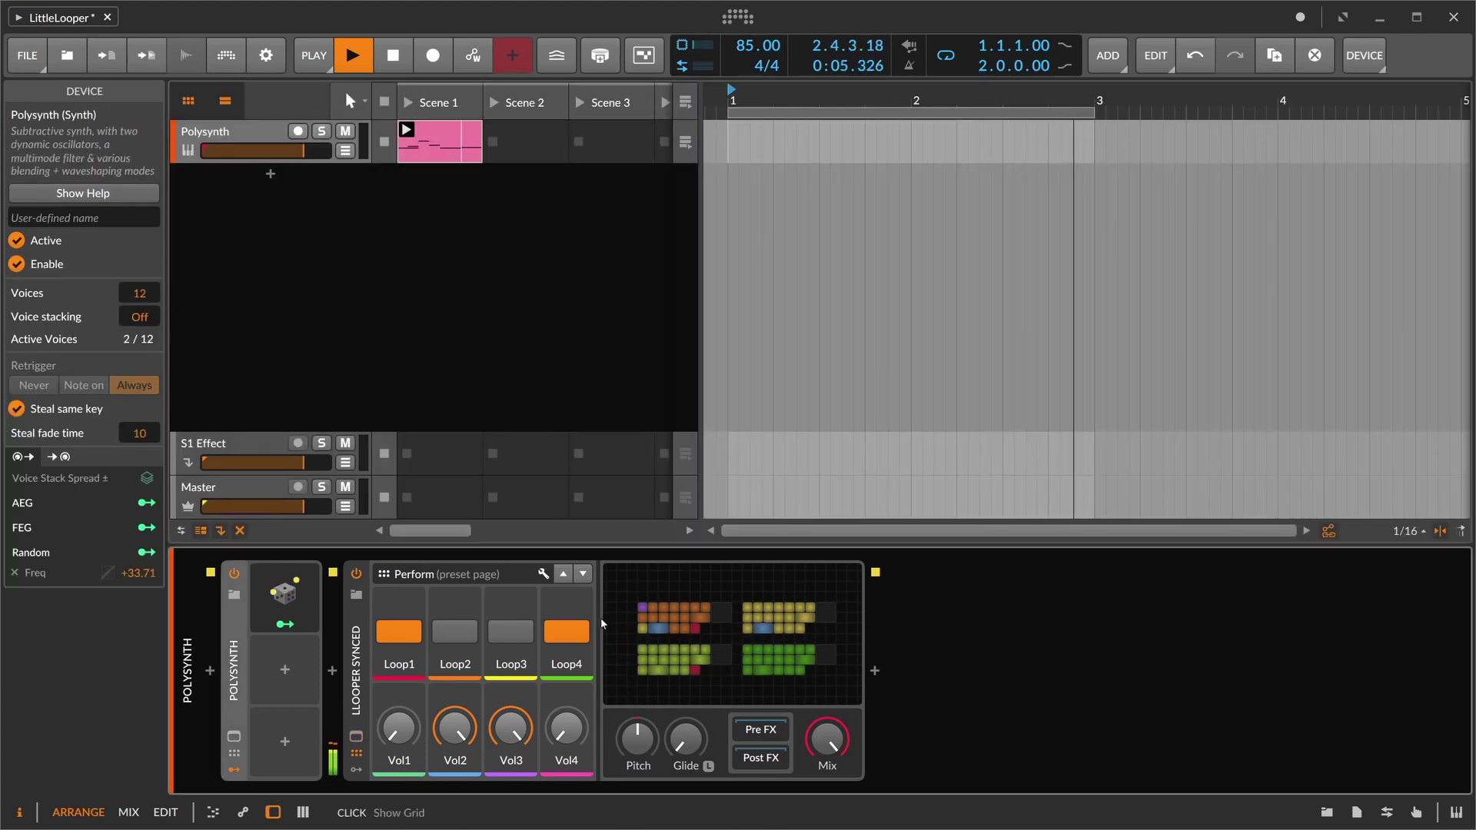
Raise Vol4 and Vol1 from silence to about half, with Vol4 at about 53%.
{"action": "left_click_drag", "start_coordinate": [566, 730], "coordinate": [567, 656]}
{"action": "left_click_drag", "start_coordinate": [398, 730], "coordinate": [399, 693]}
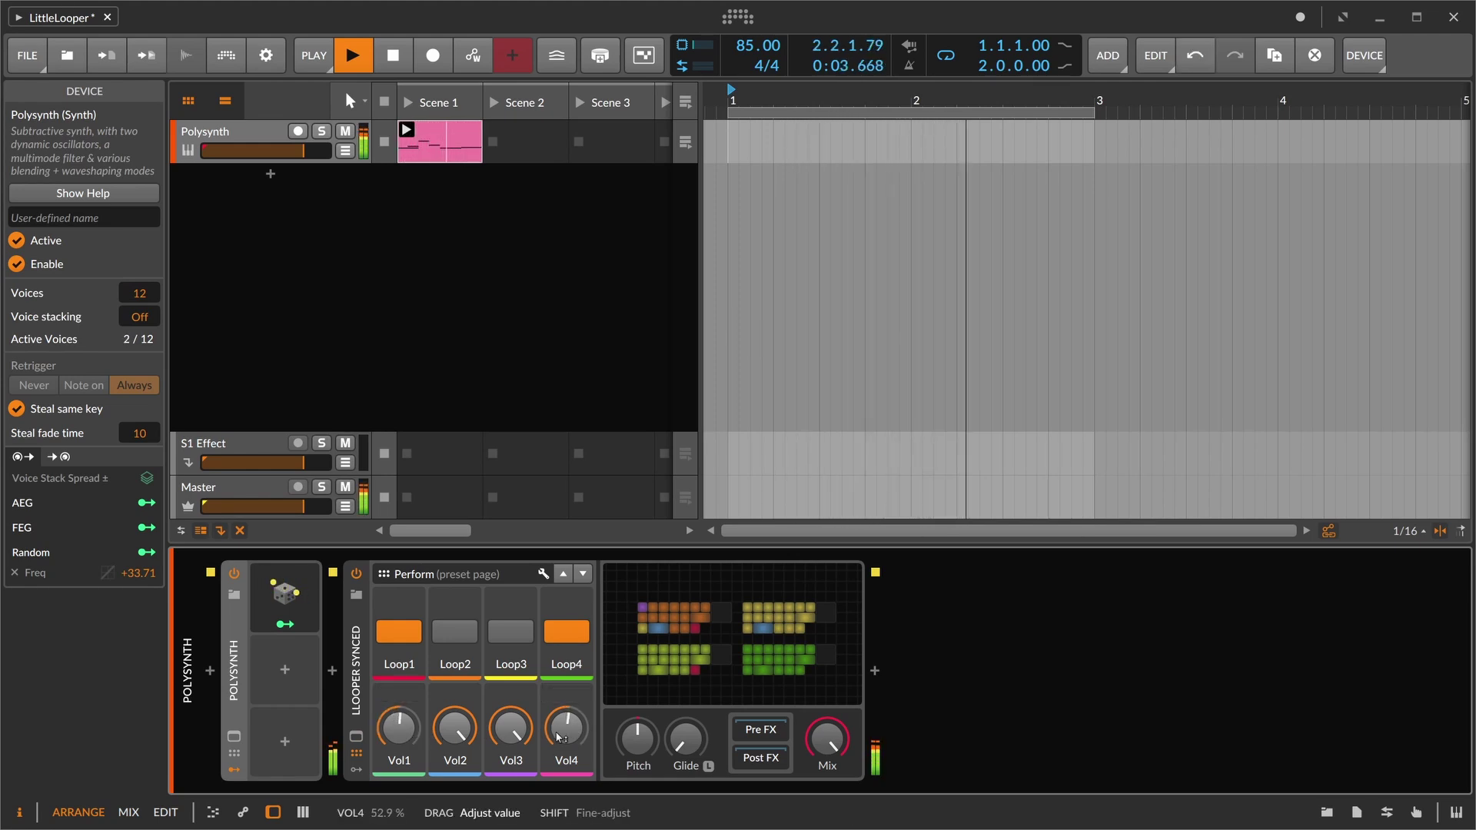
Show the looper's Page 2 remote controls and pan Loop1 hard left and Loop4 hard right.
{"action": "left_click", "coordinate": [573, 583]}
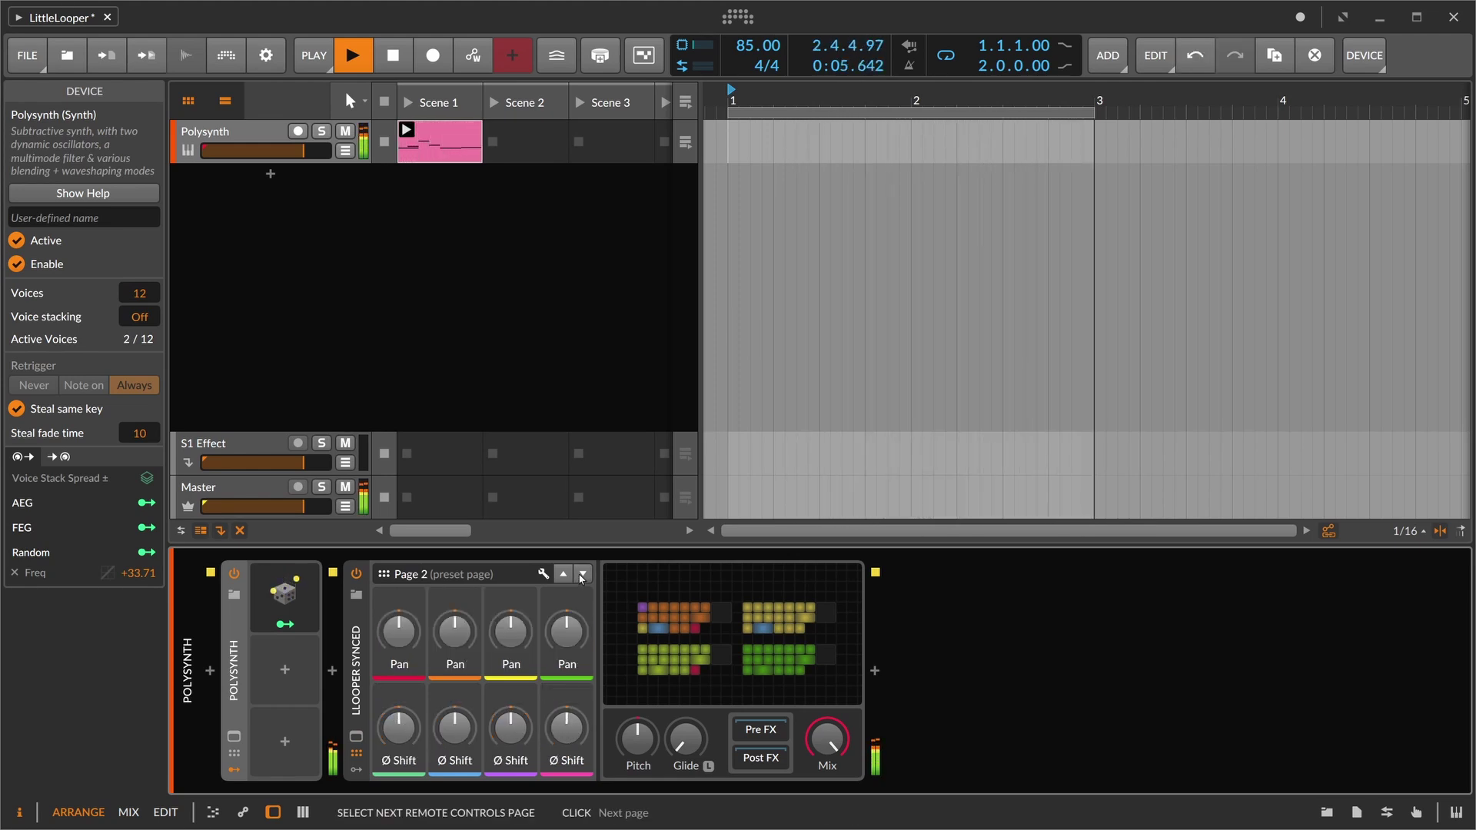
{"action": "left_click_drag", "start_coordinate": [403, 635], "coordinate": [403, 714]}
{"action": "left_click_drag", "start_coordinate": [567, 635], "coordinate": [567, 557]}
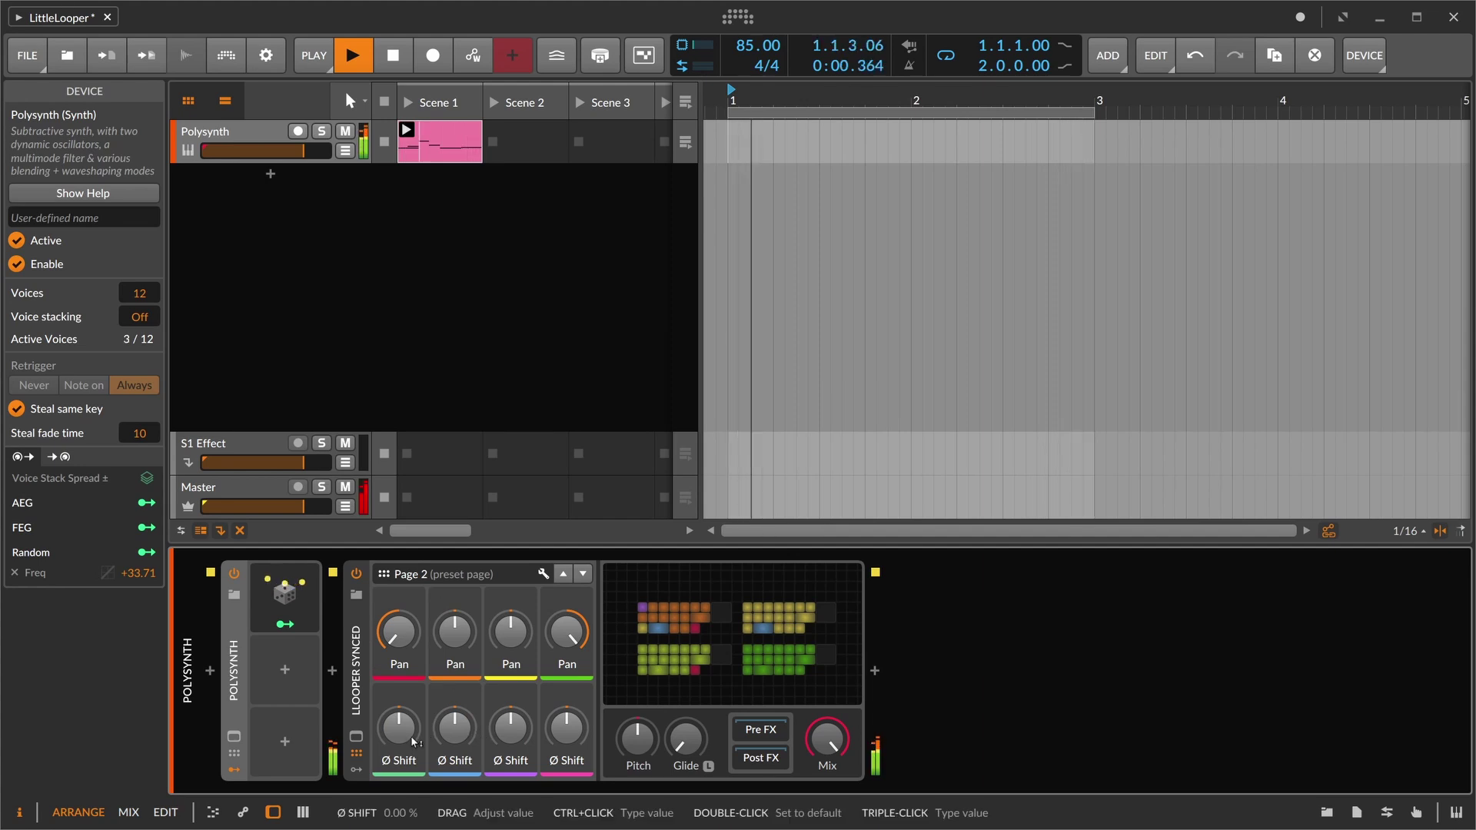
Try different Ø Shift amounts on Loop1 and reset the control to its default.
{"action": "left_click_drag", "start_coordinate": [405, 742], "coordinate": [403, 751]}
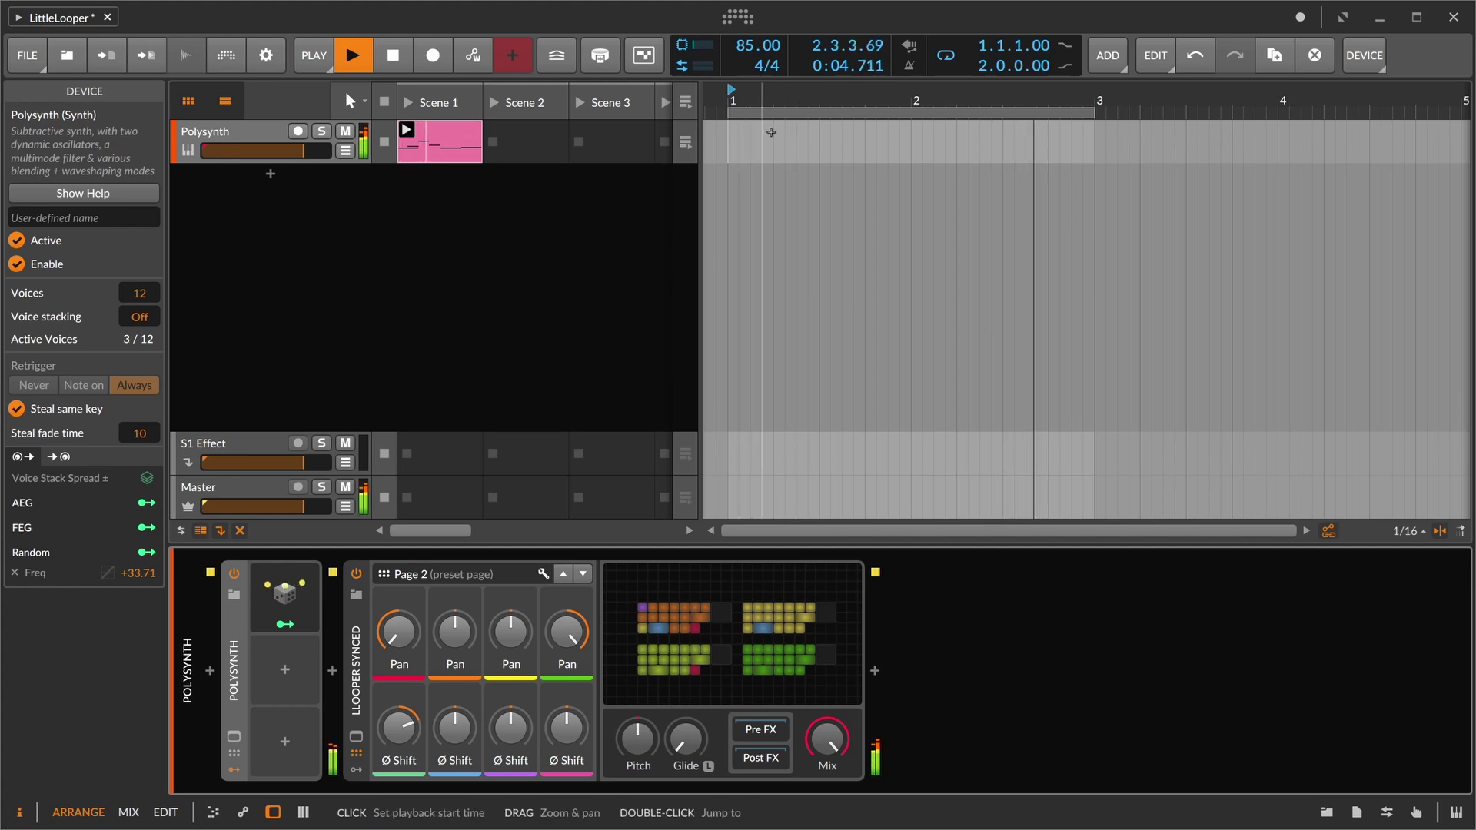
{"action": "left_click_drag", "start_coordinate": [393, 738], "coordinate": [389, 735]}
{"action": "double_click", "coordinate": [390, 735]}
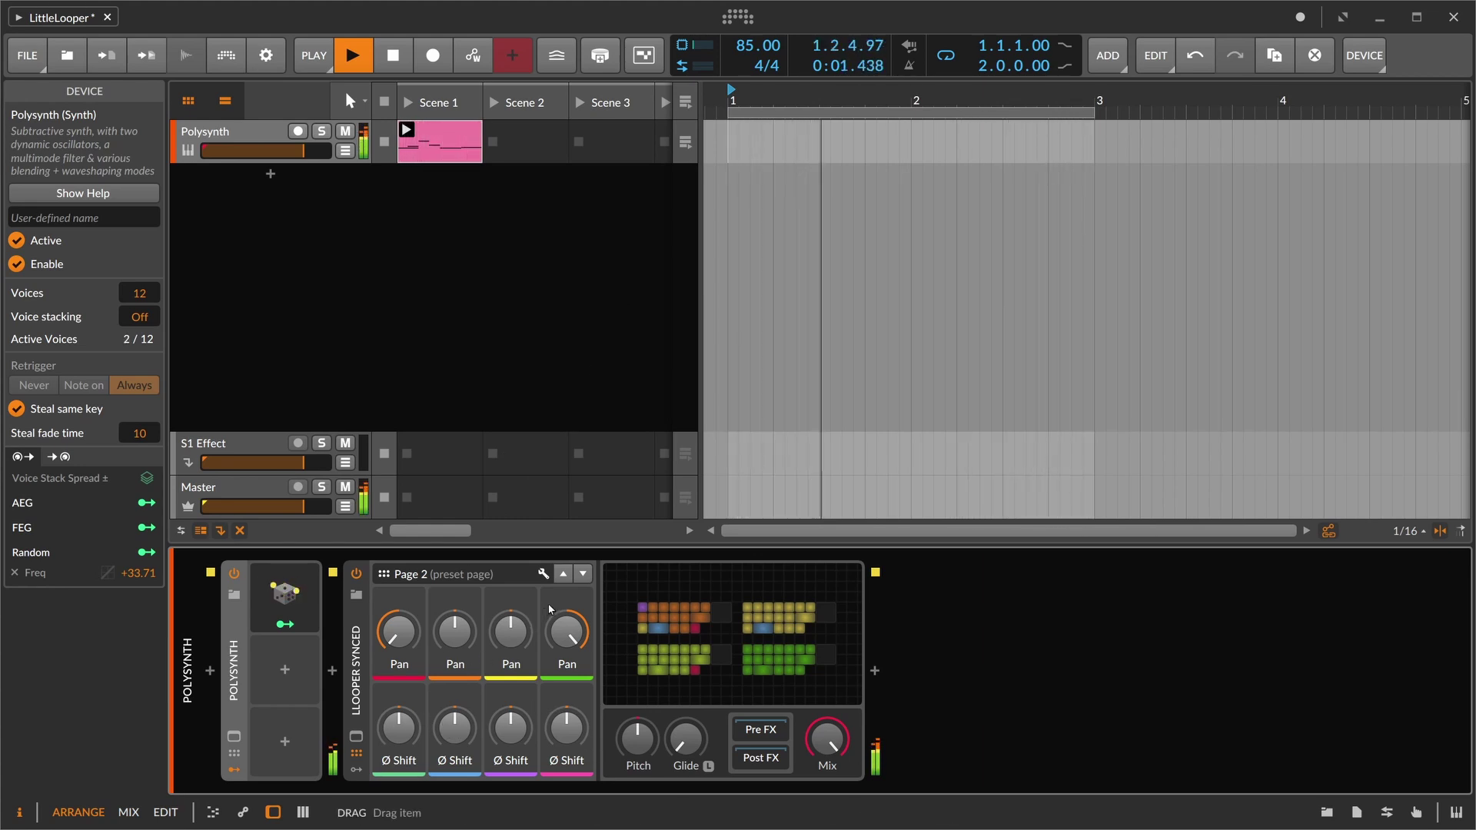
Return the looper to its Perform remote controls, scale the Scene 1 clip to 50%, and restore its length by scaling it 200%.
{"action": "left_click", "coordinate": [567, 574]}
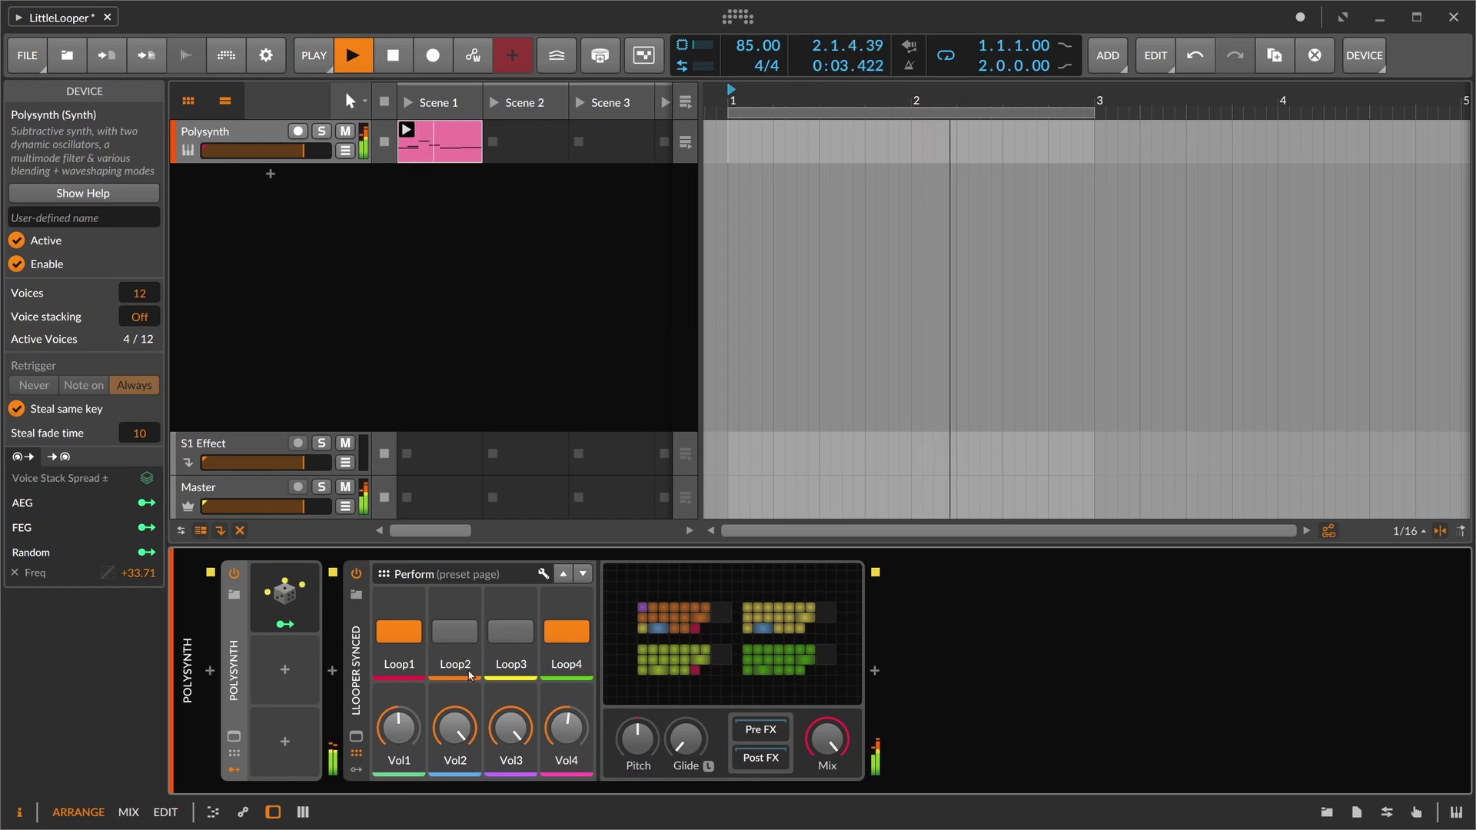
{"action": "double_click", "coordinate": [239, 617]}
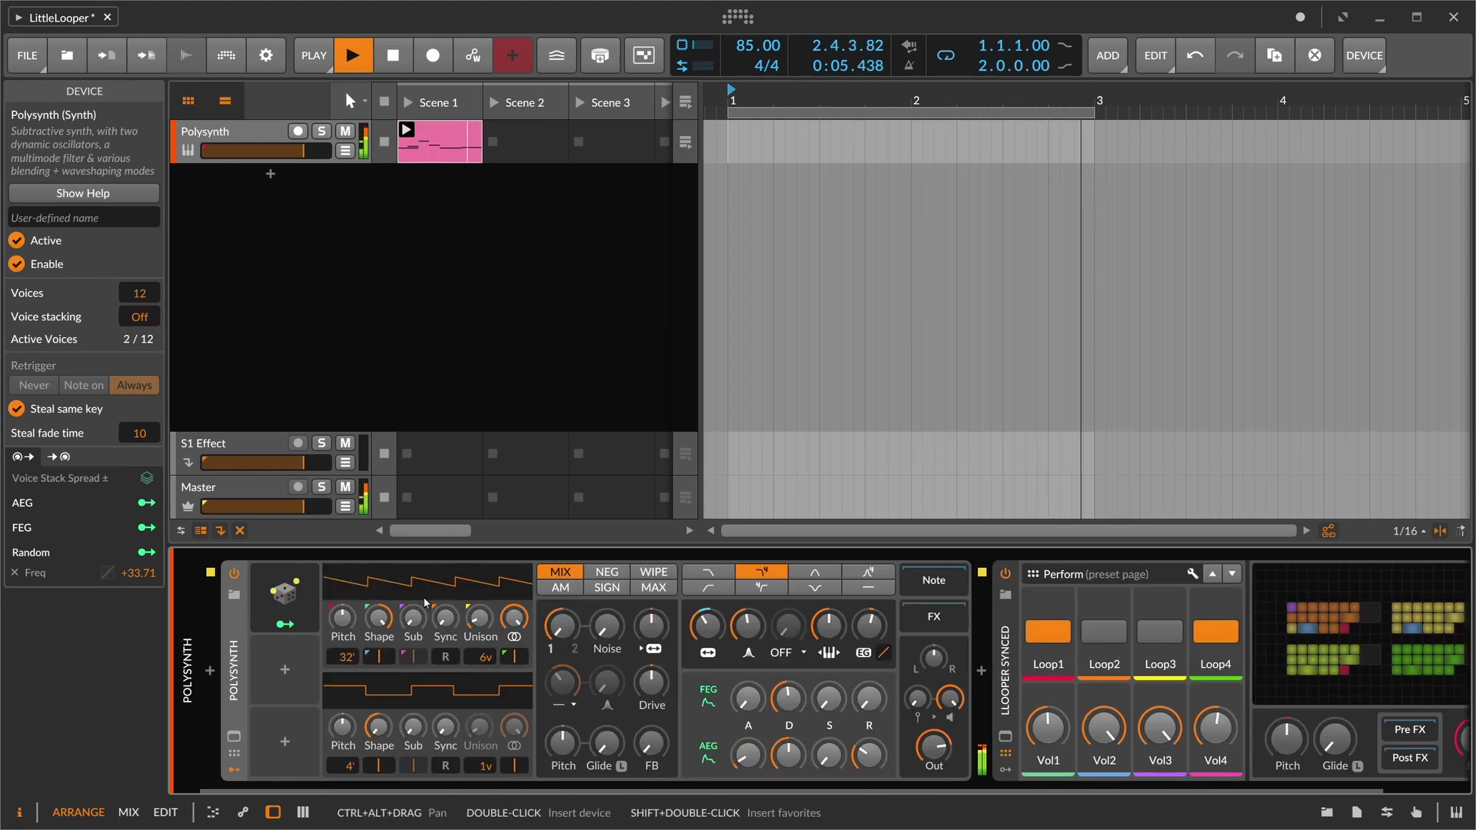
{"action": "right_click", "coordinate": [453, 151]}
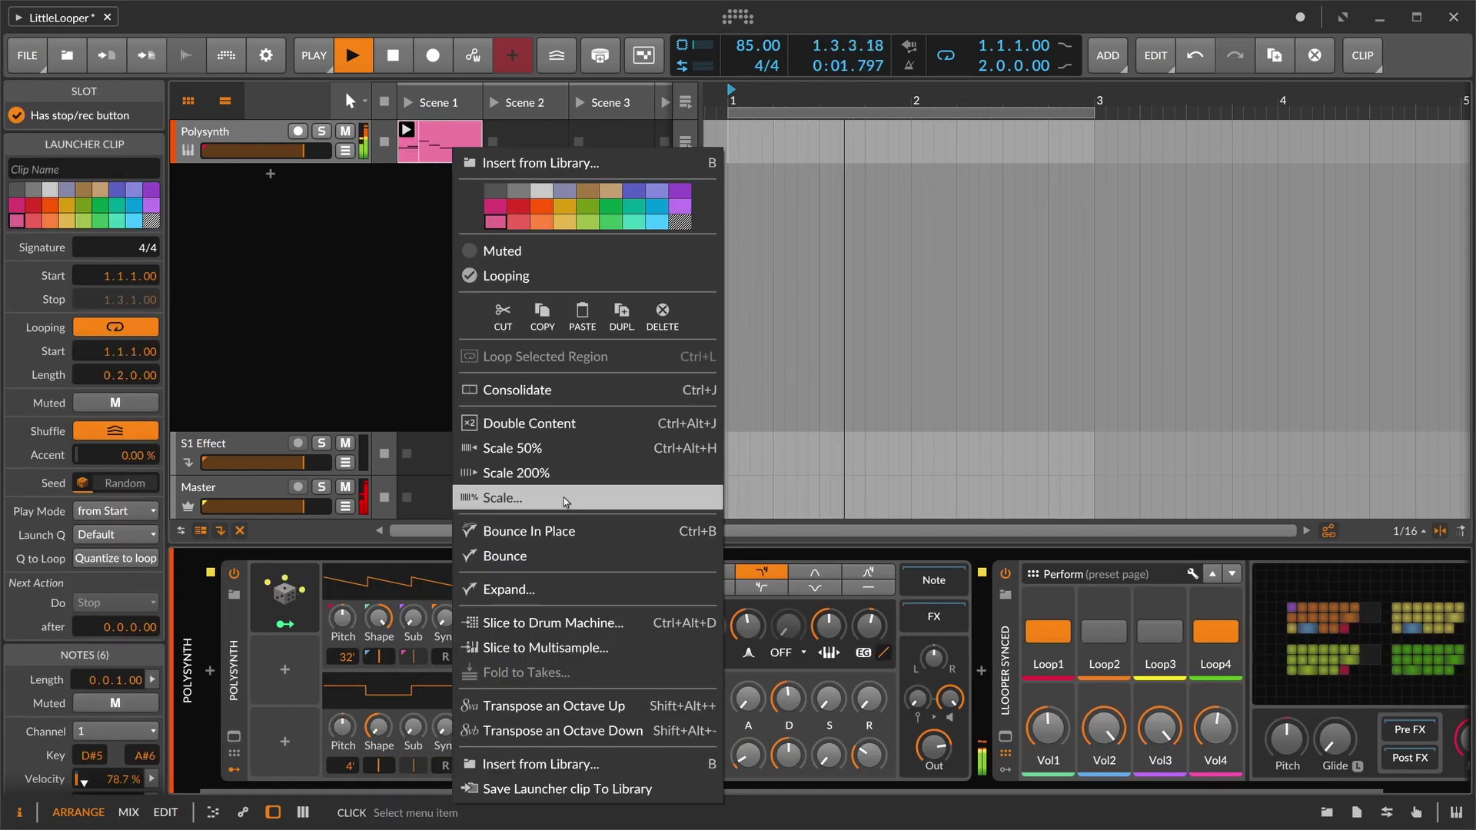
{"action": "left_click", "coordinate": [542, 450]}
{"action": "double_click", "coordinate": [240, 656]}
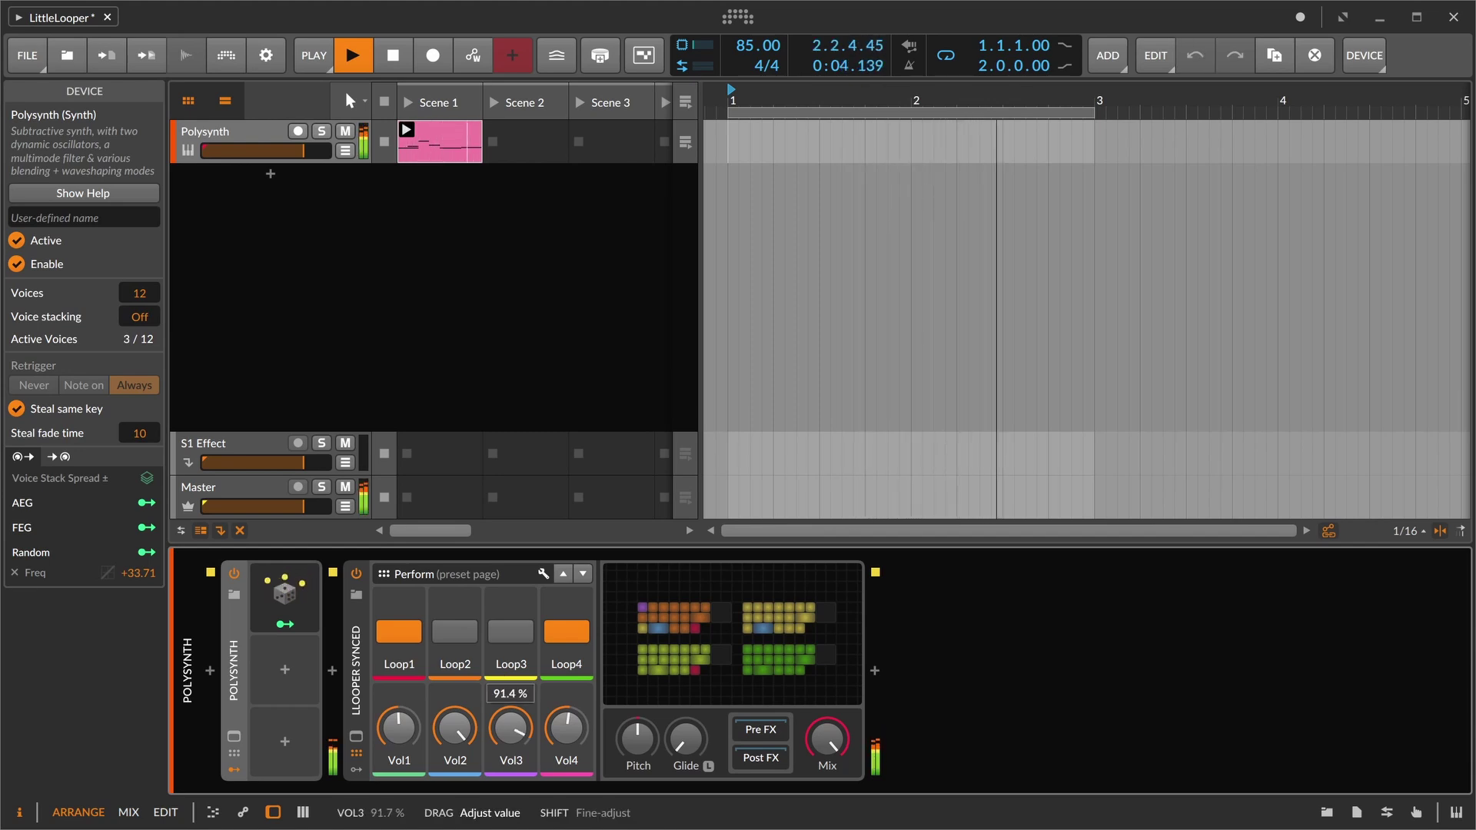
{"action": "right_click", "coordinate": [457, 148]}
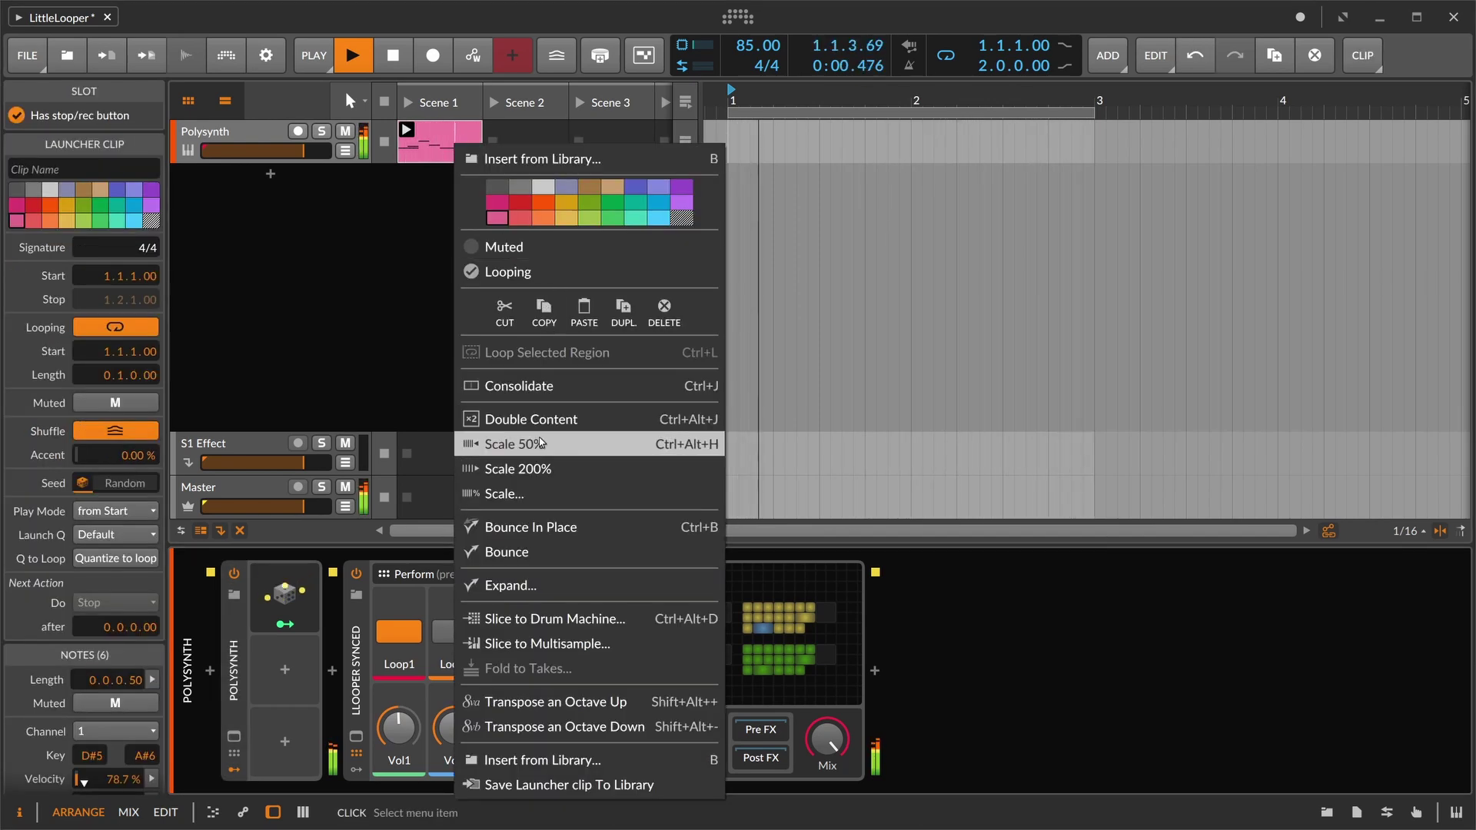
{"action": "left_click", "coordinate": [537, 469]}
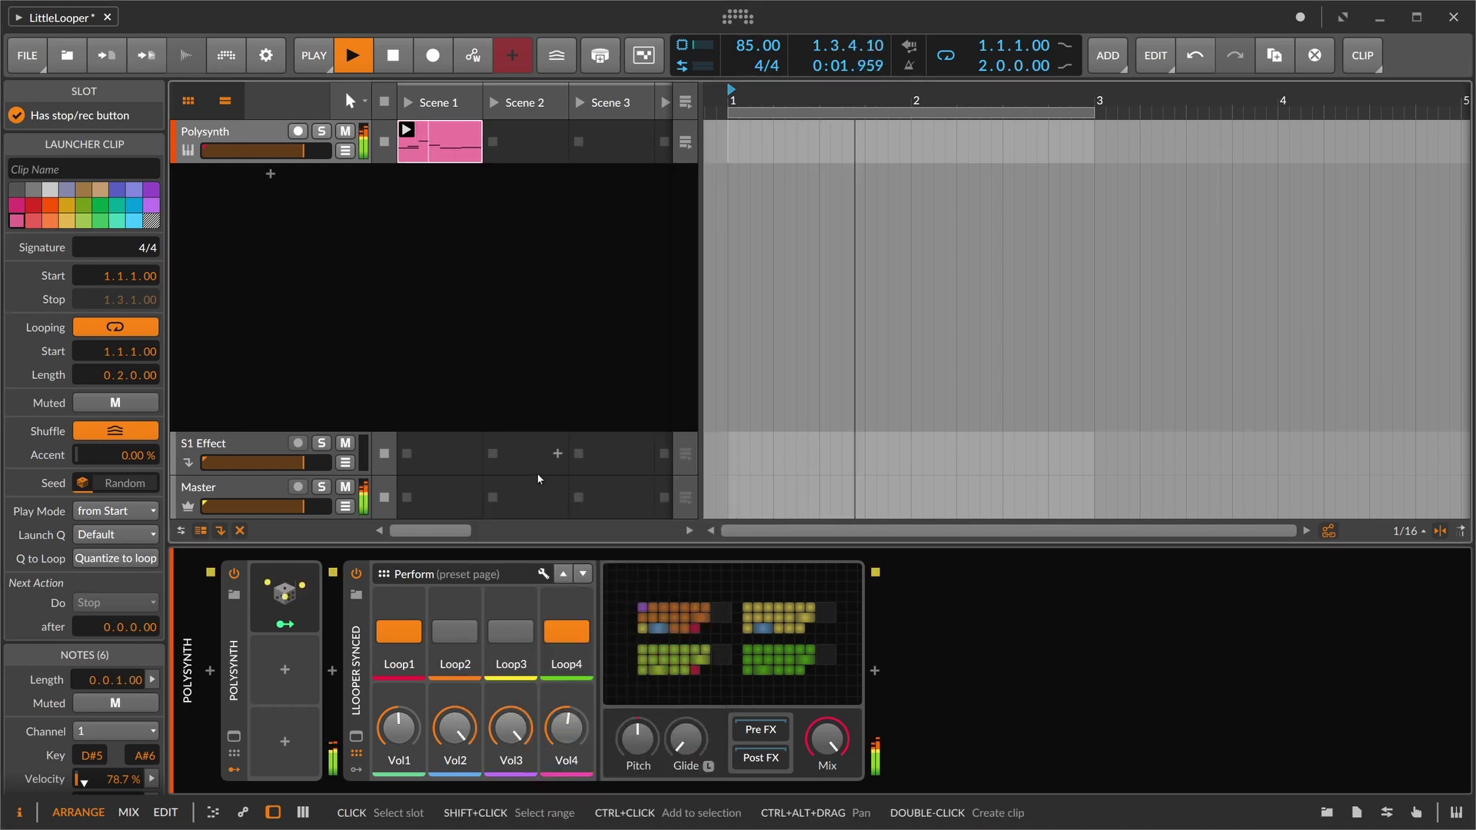
Capture the Polysynth phrase into Loop3 and lower Vol3 to about 15%.
{"action": "left_click", "coordinate": [510, 640]}
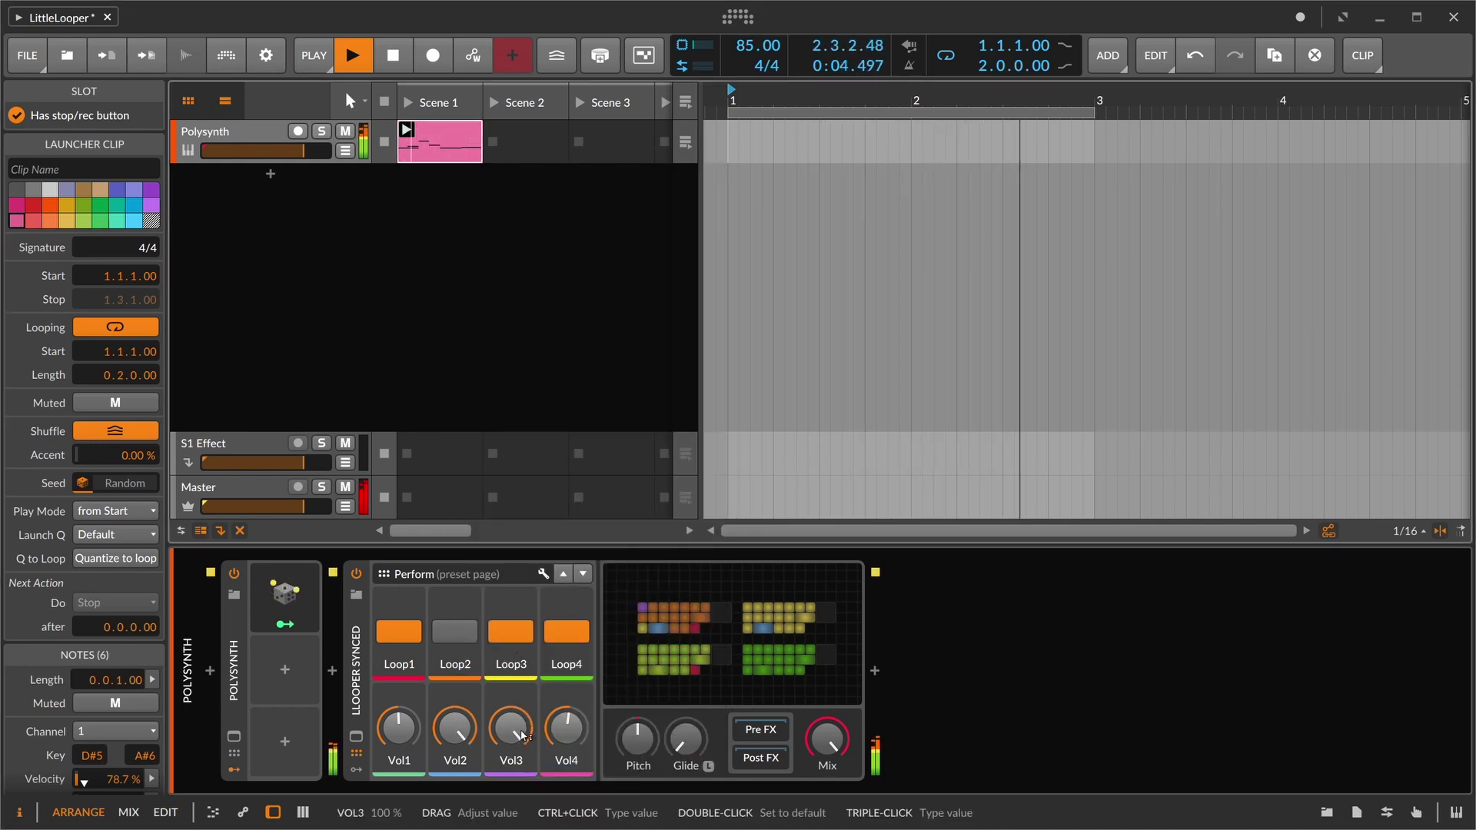
{"action": "left_click_drag", "start_coordinate": [529, 720], "coordinate": [529, 727]}
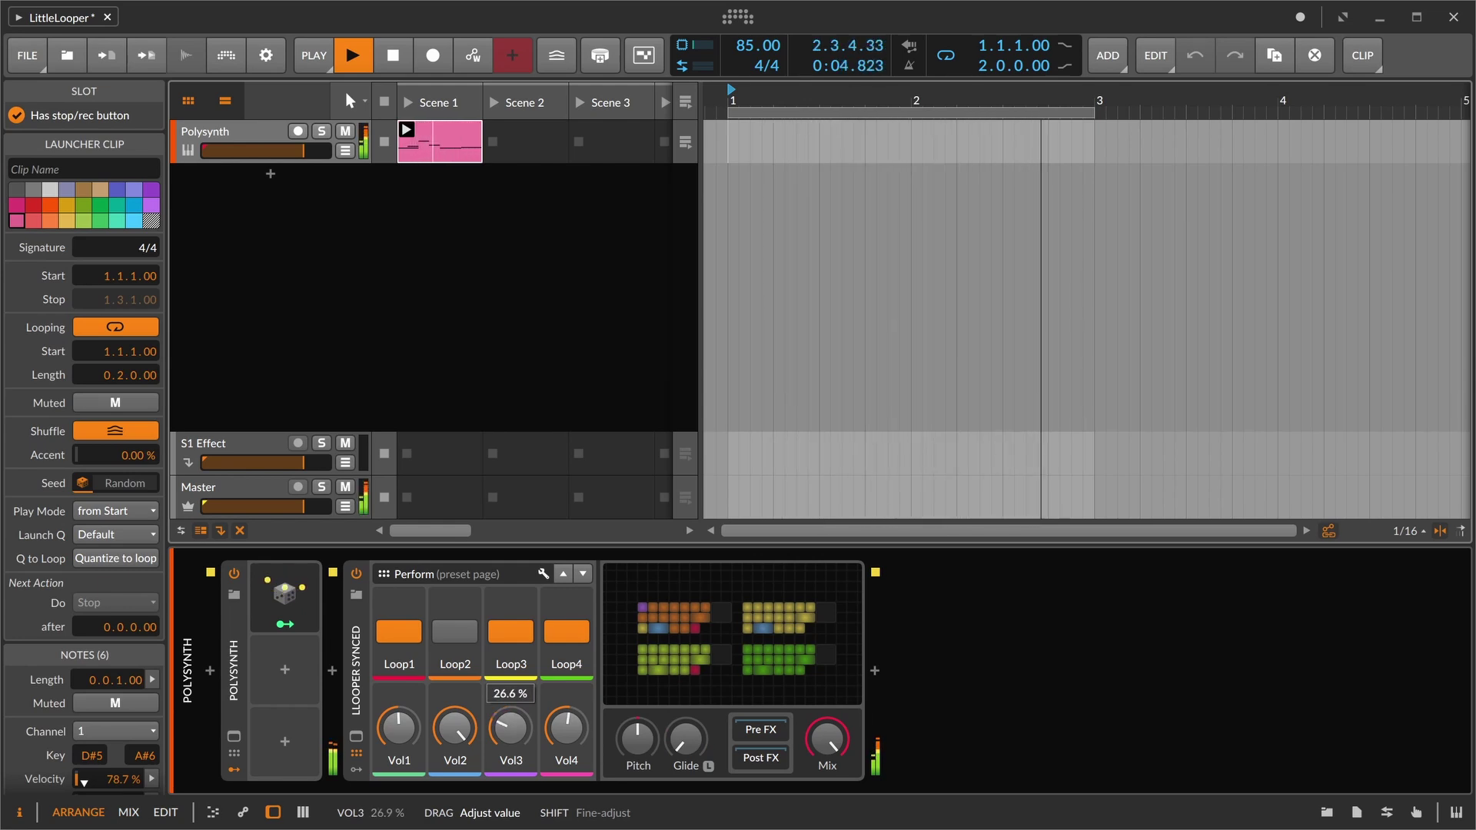
{"action": "left_click_drag", "start_coordinate": [527, 727], "coordinate": [528, 730]}
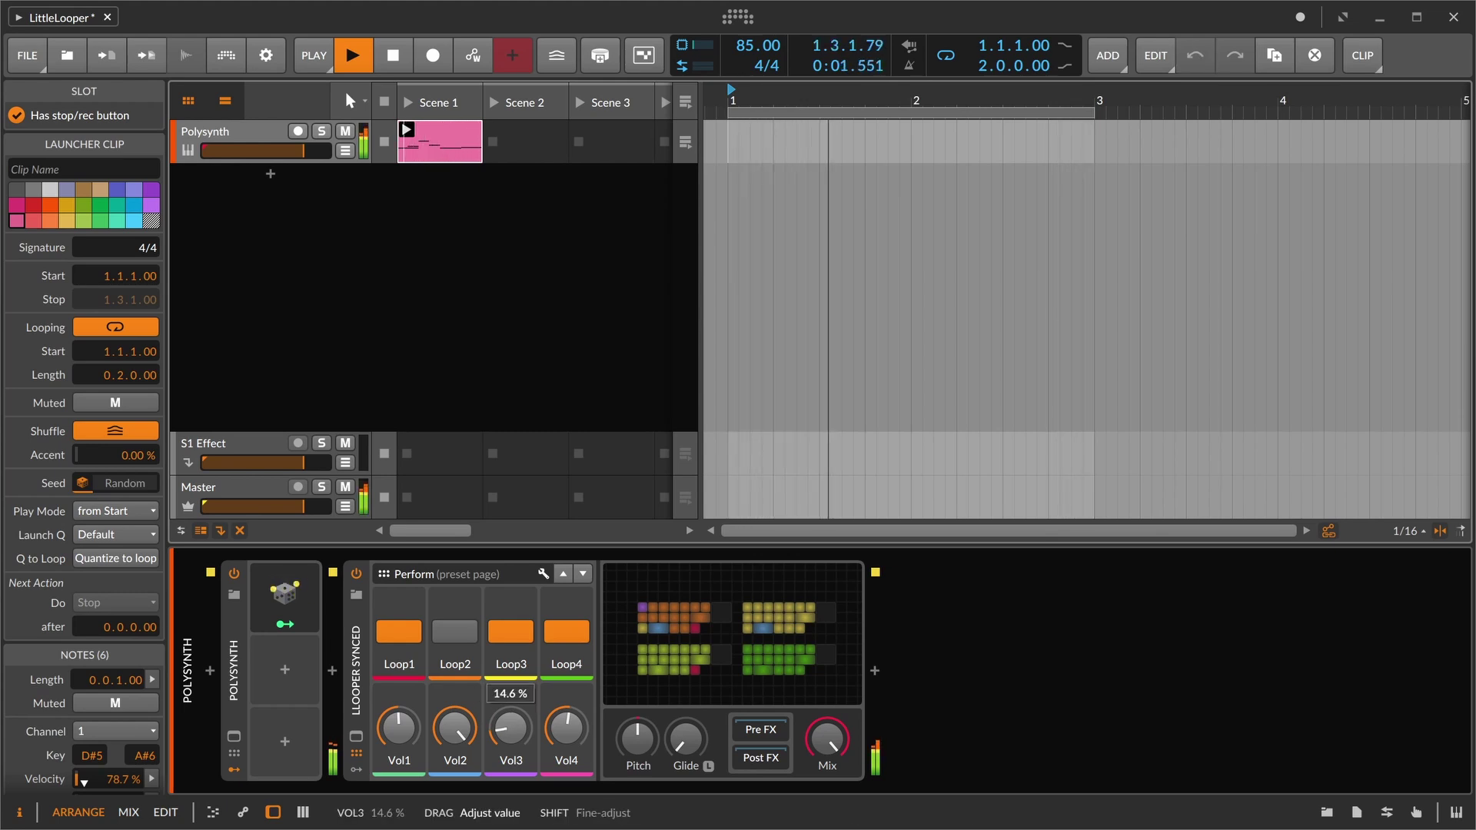
{"action": "left_click_drag", "start_coordinate": [512, 728], "coordinate": [511, 733]}
Fade the synced looper's four loop volumes down, going from Vol4 to Vol1.
{"action": "left_click_drag", "start_coordinate": [567, 728], "coordinate": [567, 807]}
{"action": "left_click_drag", "start_coordinate": [512, 727], "coordinate": [512, 768]}
{"action": "left_click_drag", "start_coordinate": [456, 725], "coordinate": [456, 819]}
{"action": "left_click_drag", "start_coordinate": [411, 720], "coordinate": [412, 791]}
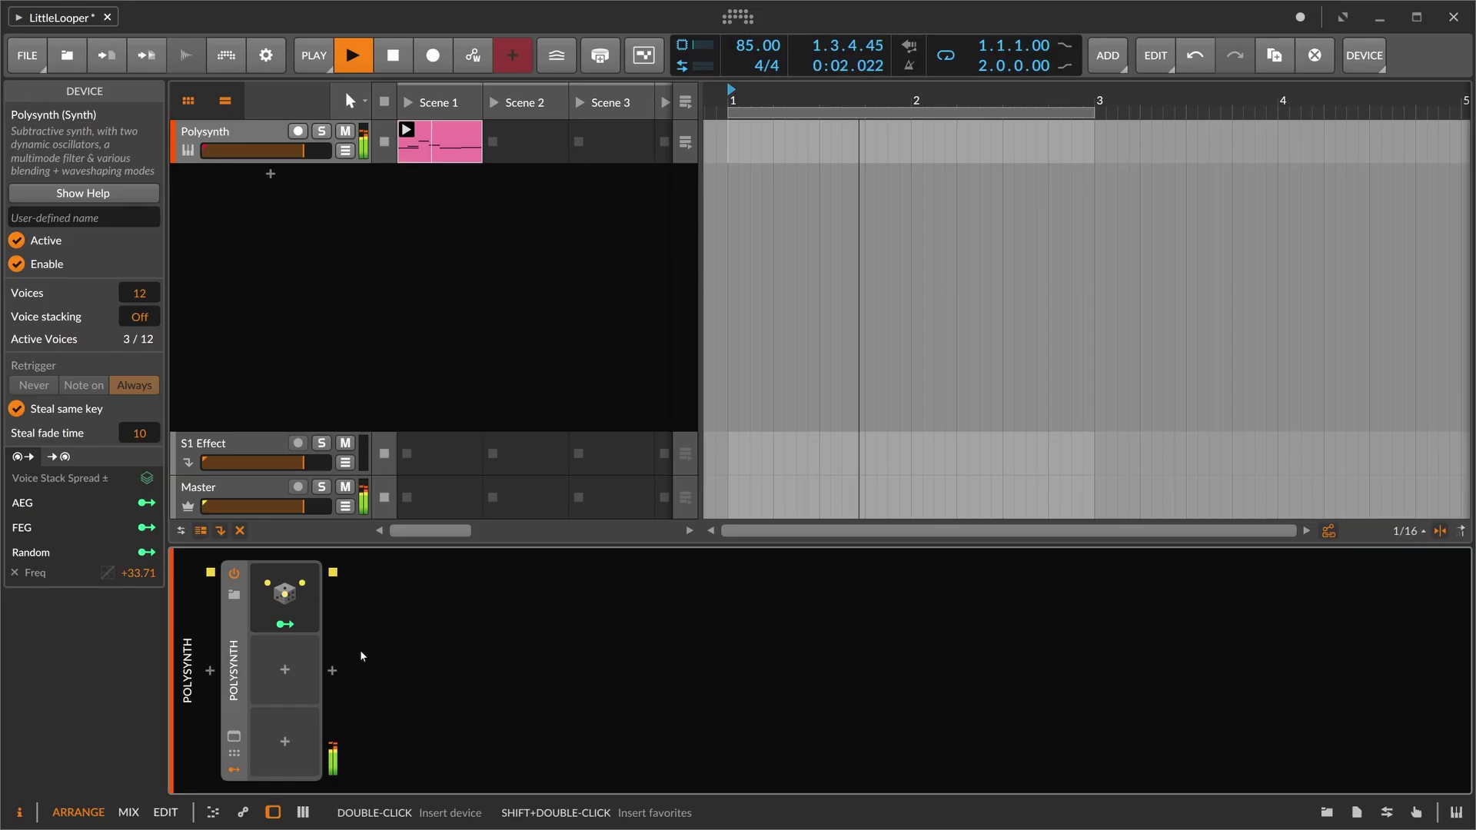
Search the presets for "little" and insert the Little Looper Raw preset after the Polysynth.
{"action": "left_click", "coordinate": [333, 670]}
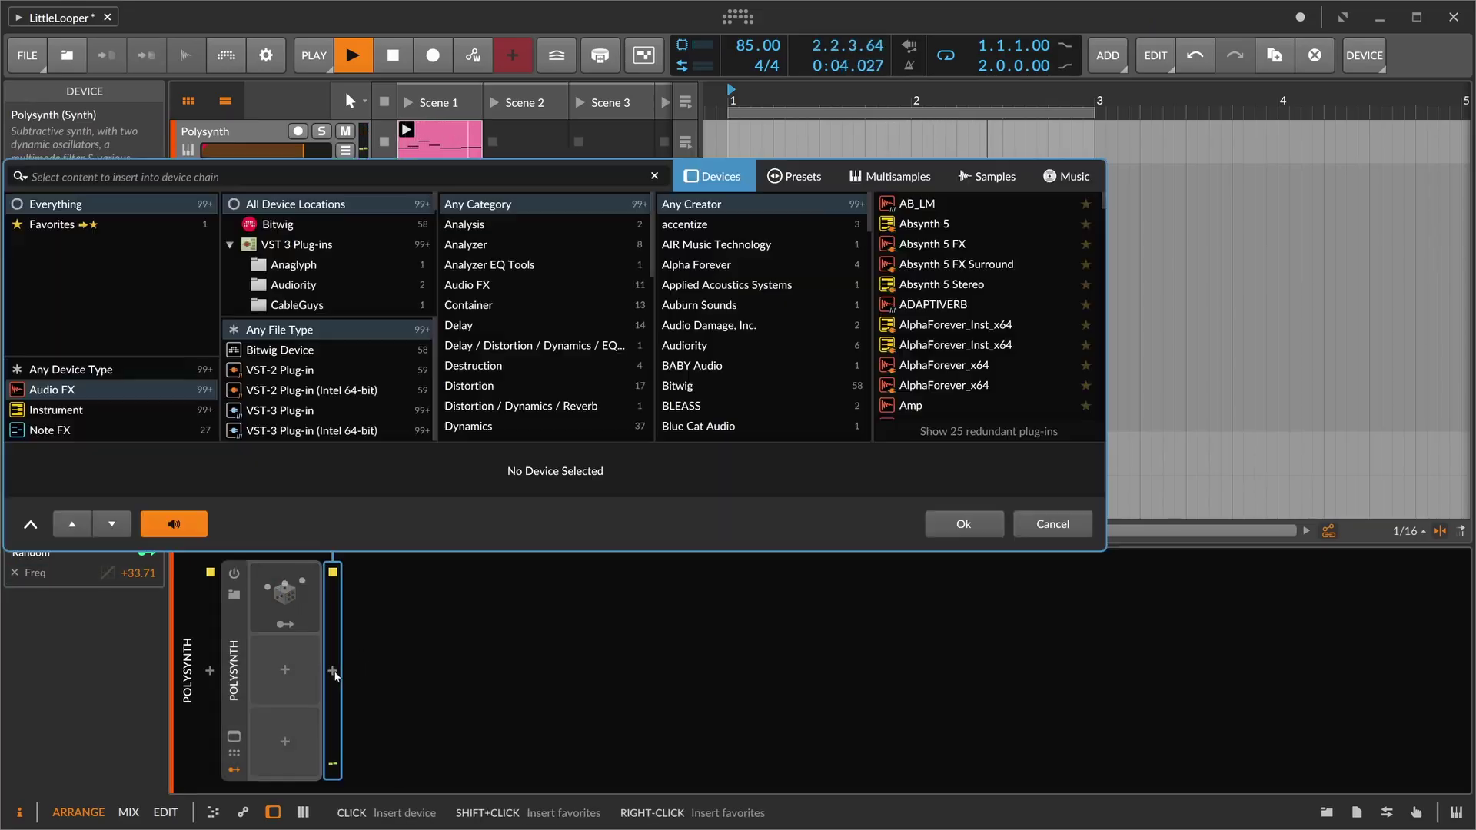
{"action": "type", "text": "lil"}
{"action": "type", "text": "ttle"}
{"action": "left_click", "coordinate": [796, 176]}
{"action": "left_click", "coordinate": [844, 203]}
{"action": "double_click", "coordinate": [844, 205]}
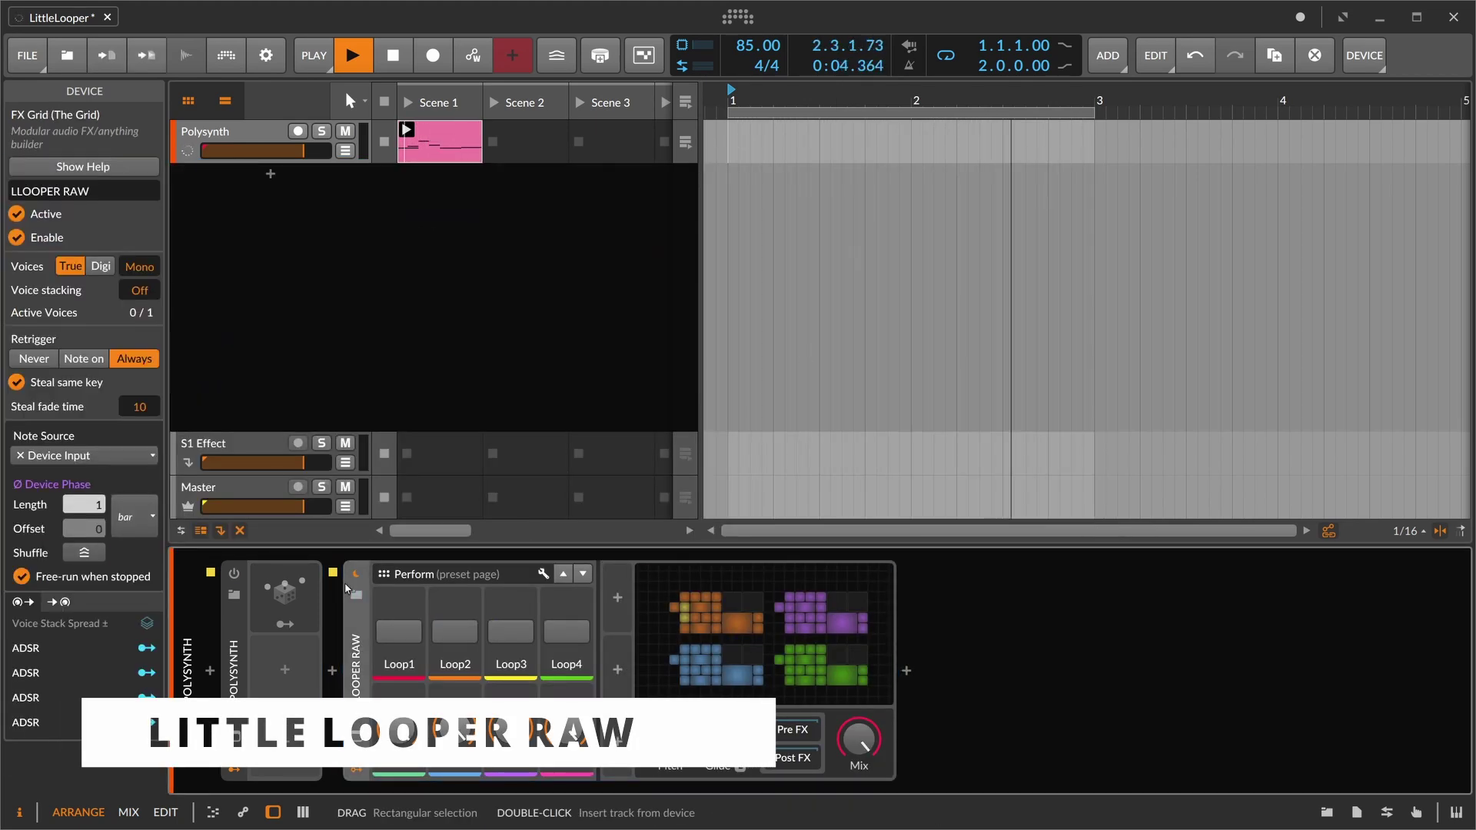
Recolour the Scene 1 clip orange, double its content and scale it to 200%, keeping the Polysynth collapsed.
{"action": "left_click", "coordinate": [247, 598]}
{"action": "double_click", "coordinate": [241, 647]}
{"action": "double_click", "coordinate": [243, 634]}
{"action": "right_click", "coordinate": [446, 153]}
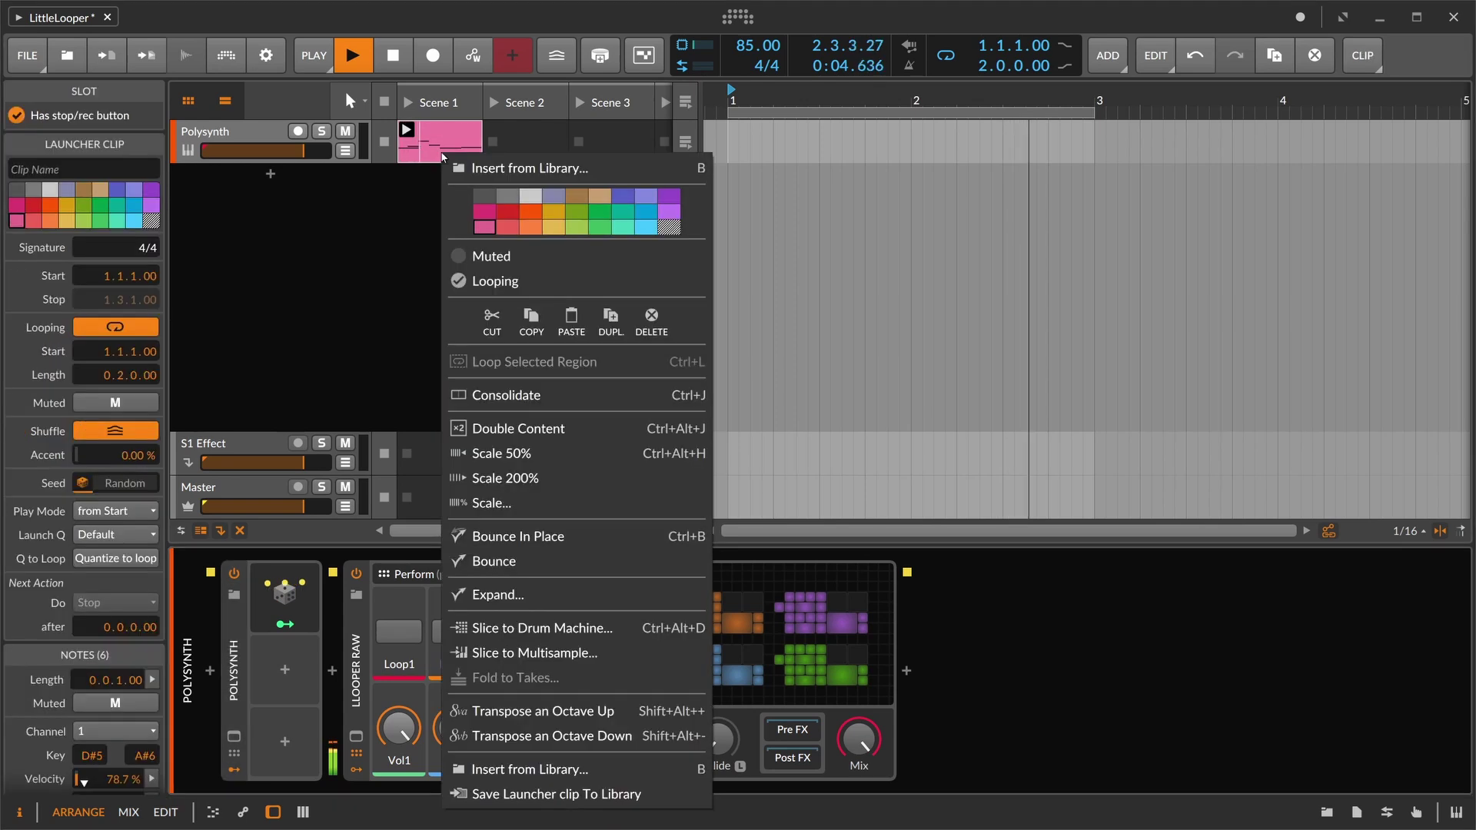
{"action": "left_click", "coordinate": [530, 211]}
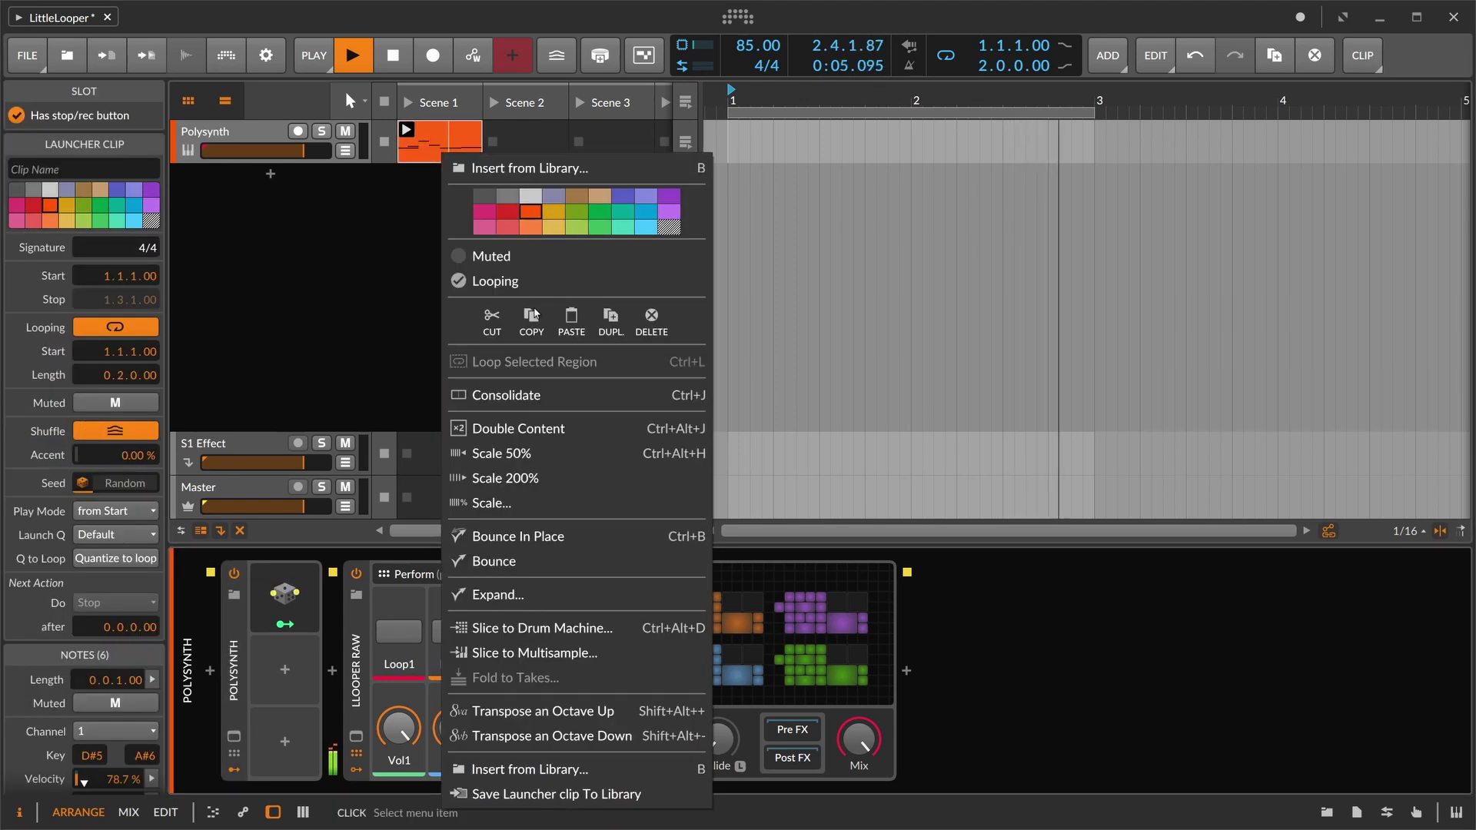
{"action": "left_click", "coordinate": [530, 428]}
{"action": "right_click", "coordinate": [453, 148]}
{"action": "left_click", "coordinate": [533, 470]}
{"action": "left_click", "coordinate": [265, 629]}
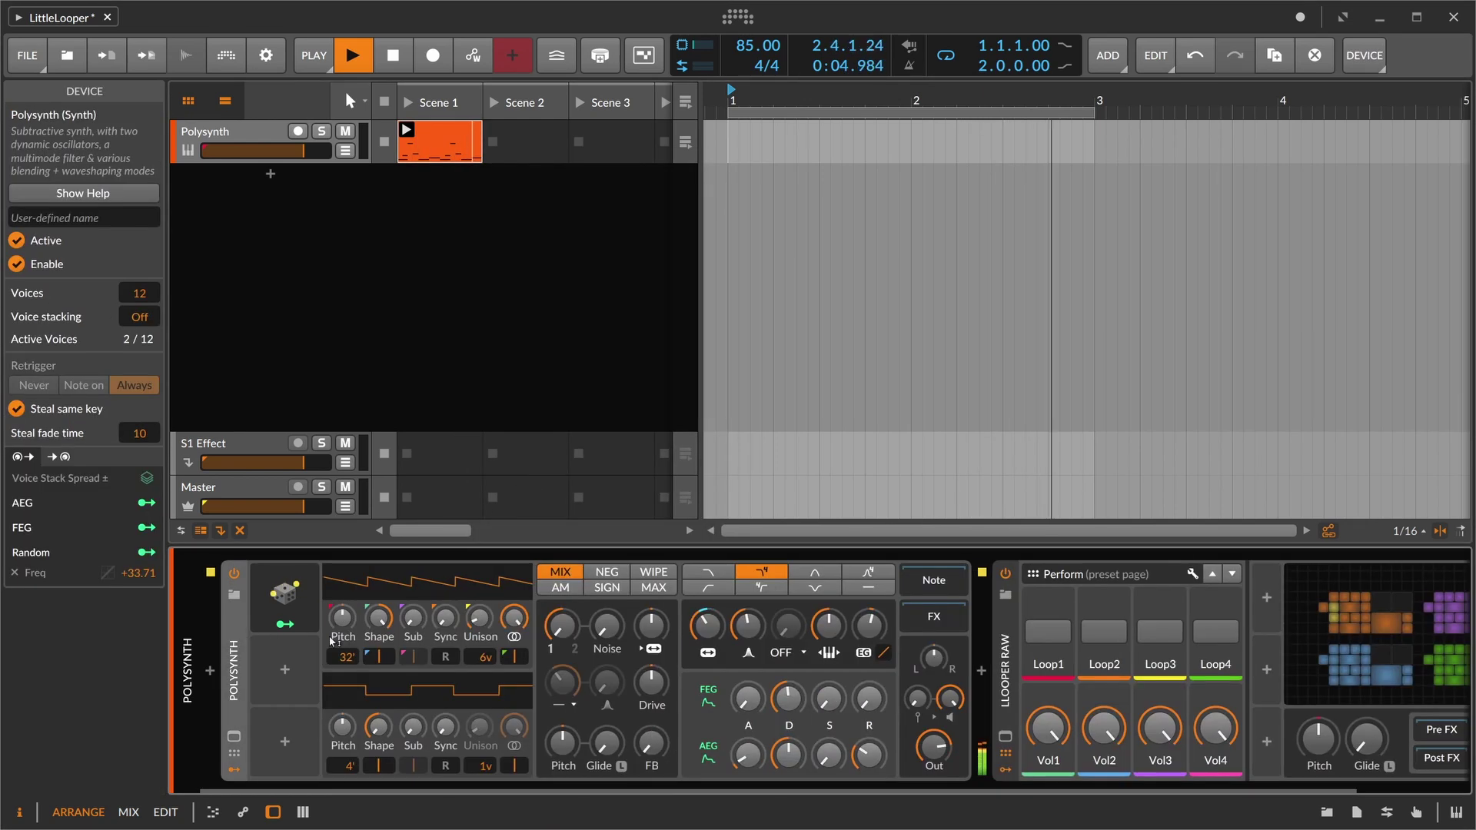
{"action": "left_click", "coordinate": [245, 667]}
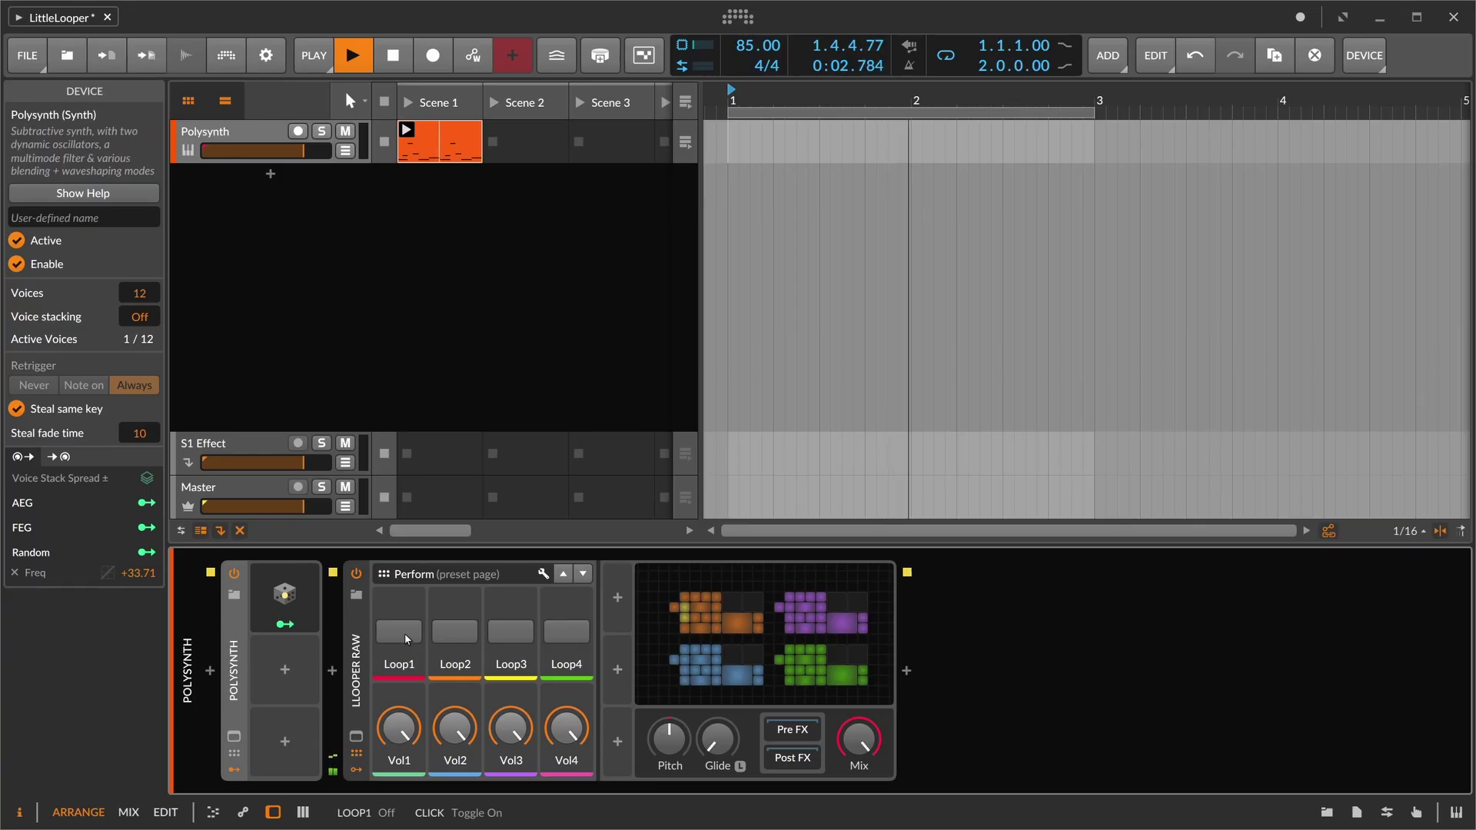
Capture Polysynth phrases into Loop1, Loop2 and Loop4 of the raw looper.
{"action": "left_click", "coordinate": [405, 635]}
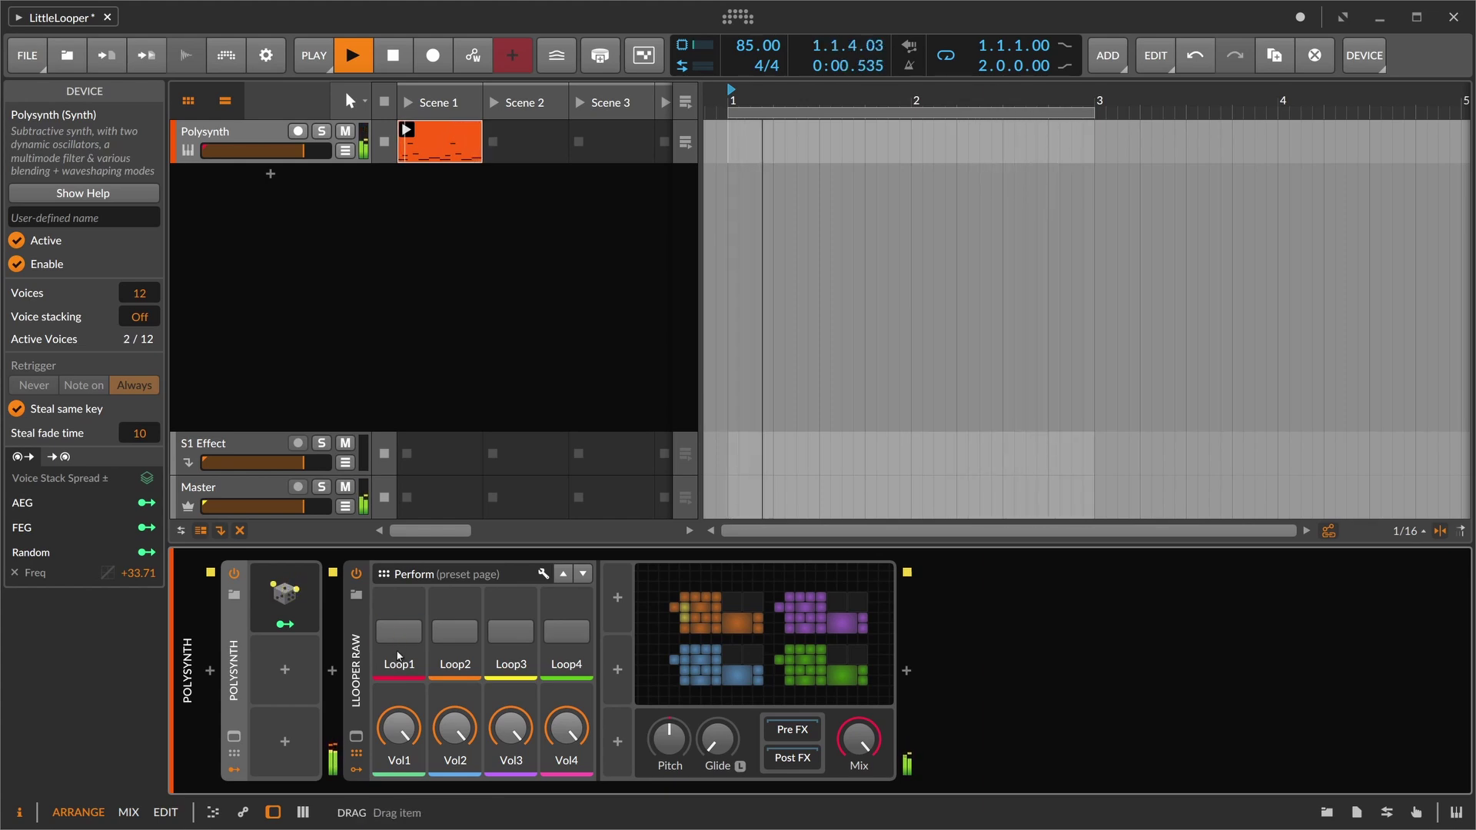
{"action": "left_click", "coordinate": [456, 641]}
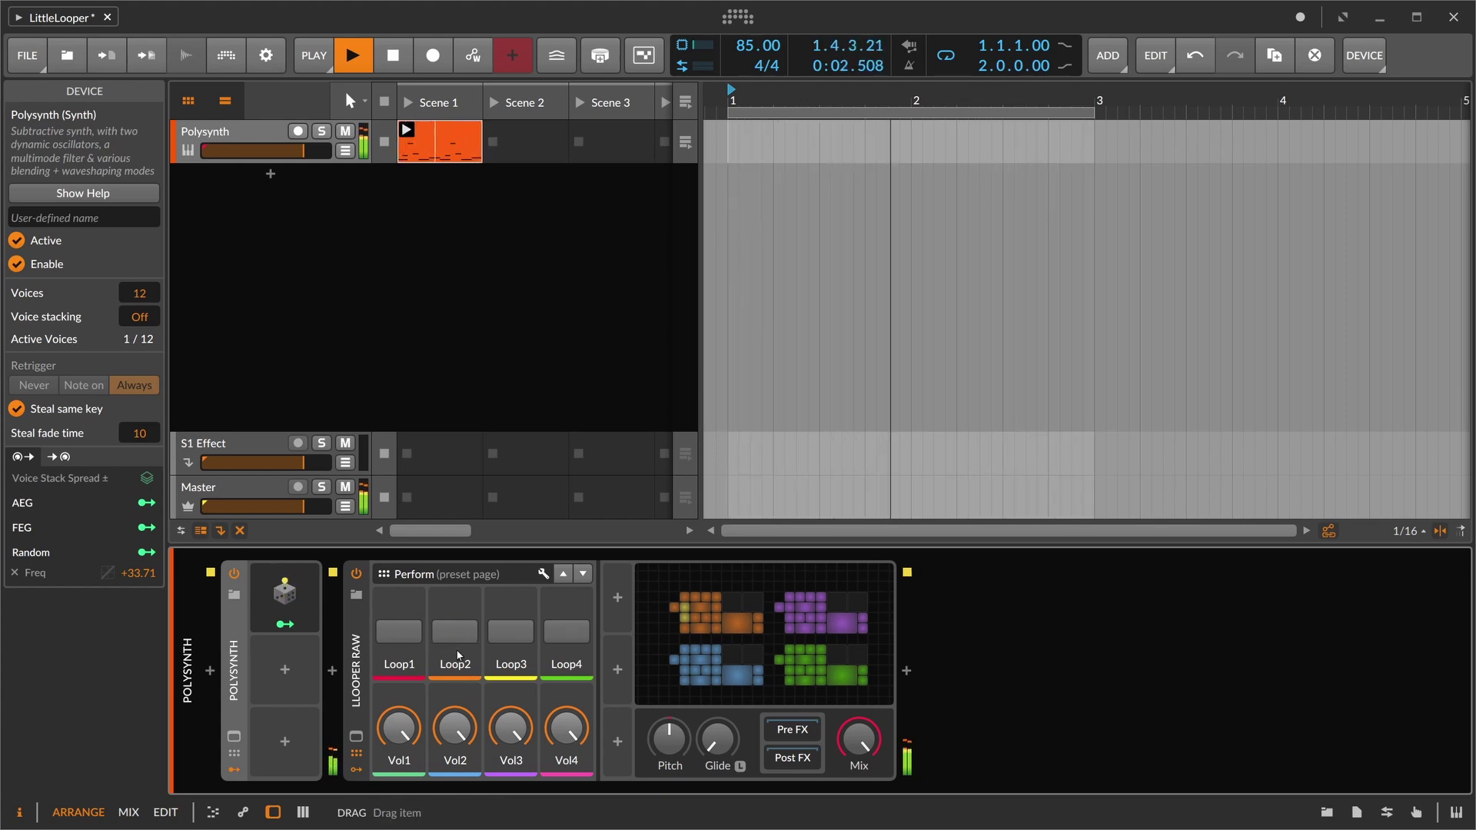
{"action": "left_click", "coordinate": [455, 636]}
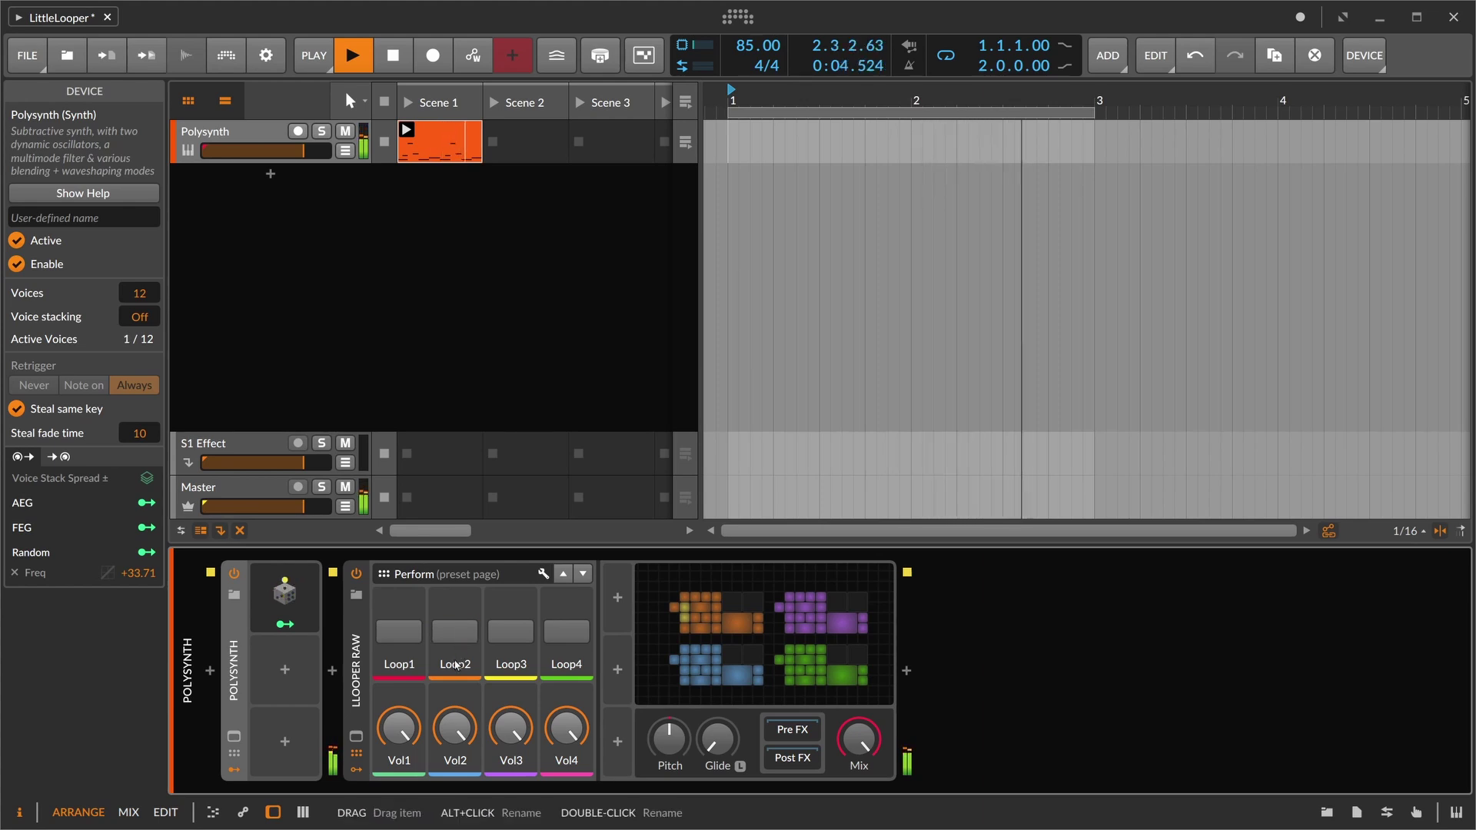
{"action": "left_click", "coordinate": [562, 634]}
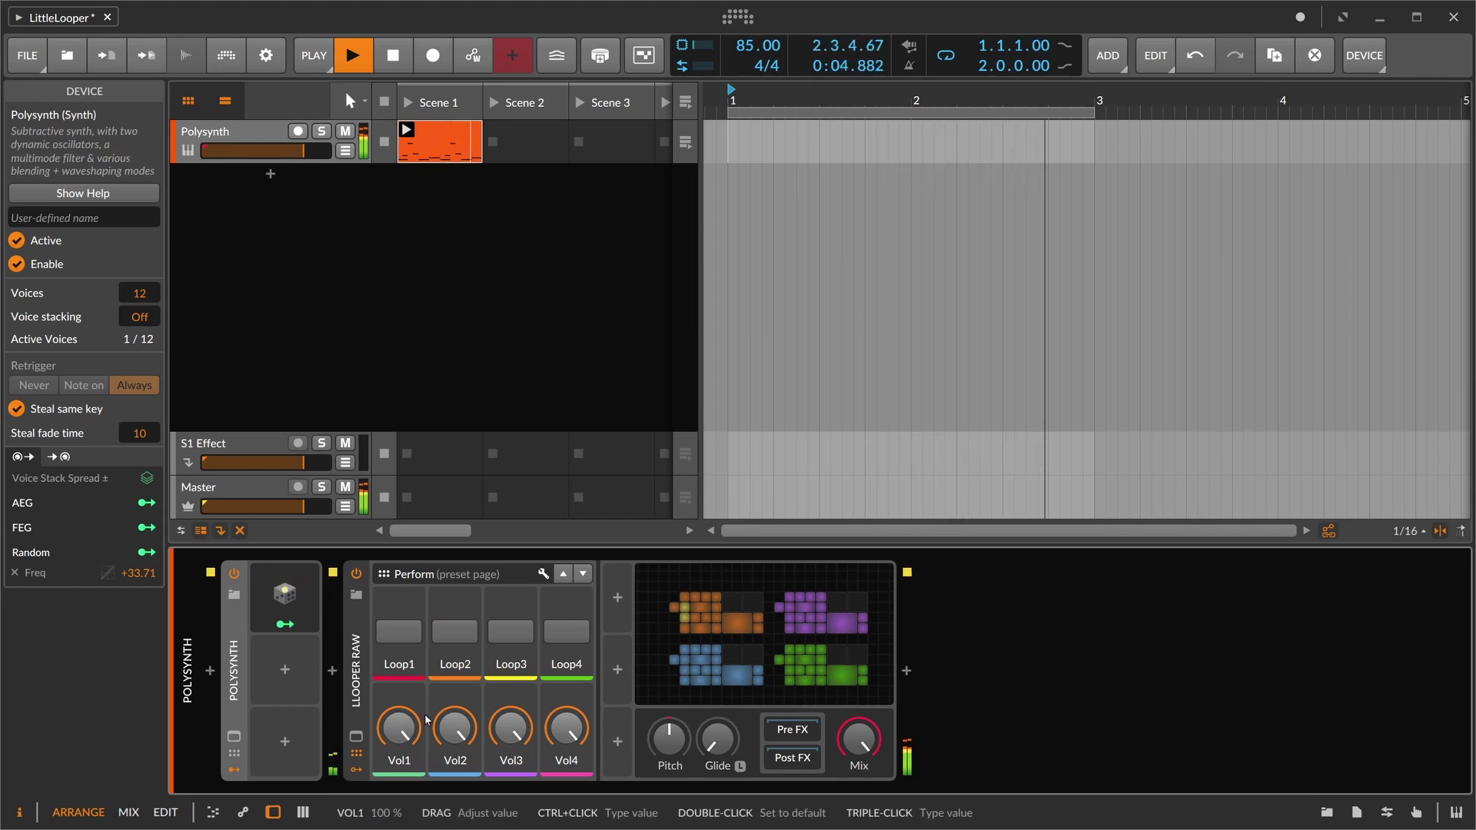
Lower Vol1, Vol2, Vol3 and Vol4 of the raw looper to silence.
{"action": "left_click_drag", "start_coordinate": [401, 726], "coordinate": [401, 818]}
{"action": "left_click_drag", "start_coordinate": [455, 726], "coordinate": [455, 818]}
{"action": "left_click_drag", "start_coordinate": [510, 726], "coordinate": [511, 803]}
{"action": "left_click_drag", "start_coordinate": [566, 726], "coordinate": [566, 807]}
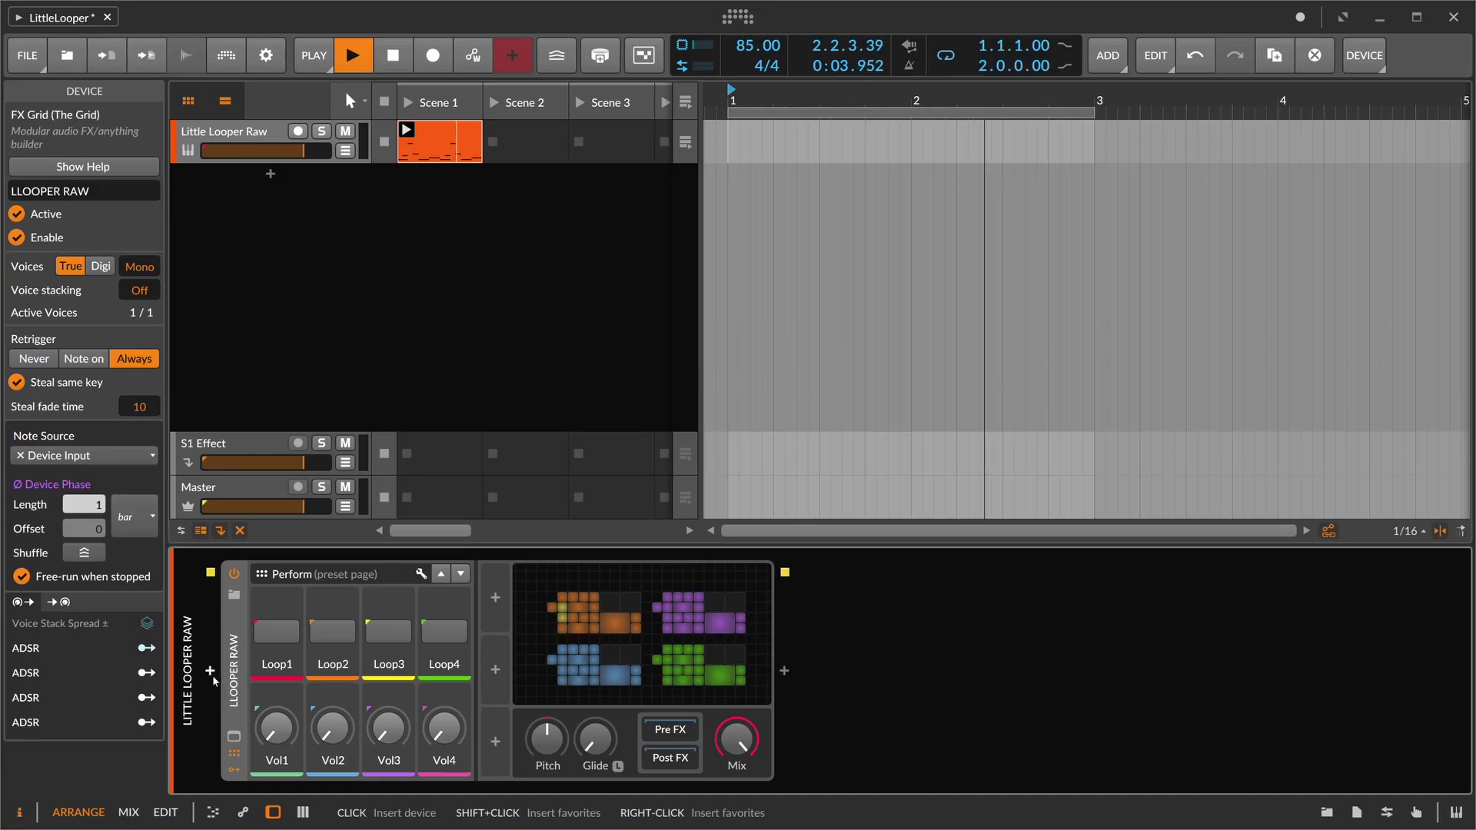
Insert the Radio instrument before the raw looper and audition its signal by setting the looper's Mix to 0% and back to full.
{"action": "left_click", "coordinate": [210, 671]}
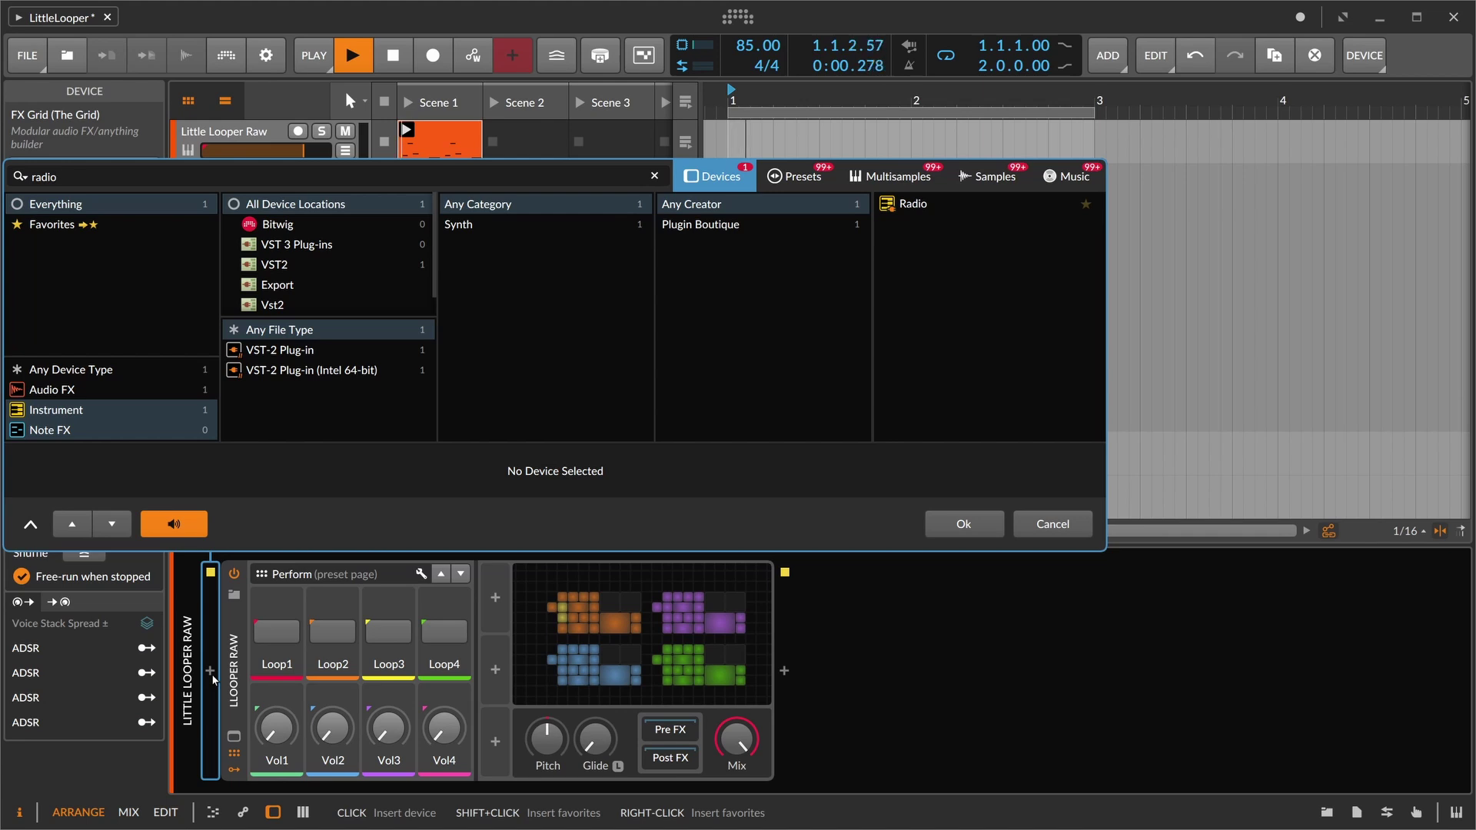
{"action": "double_click", "coordinate": [913, 204]}
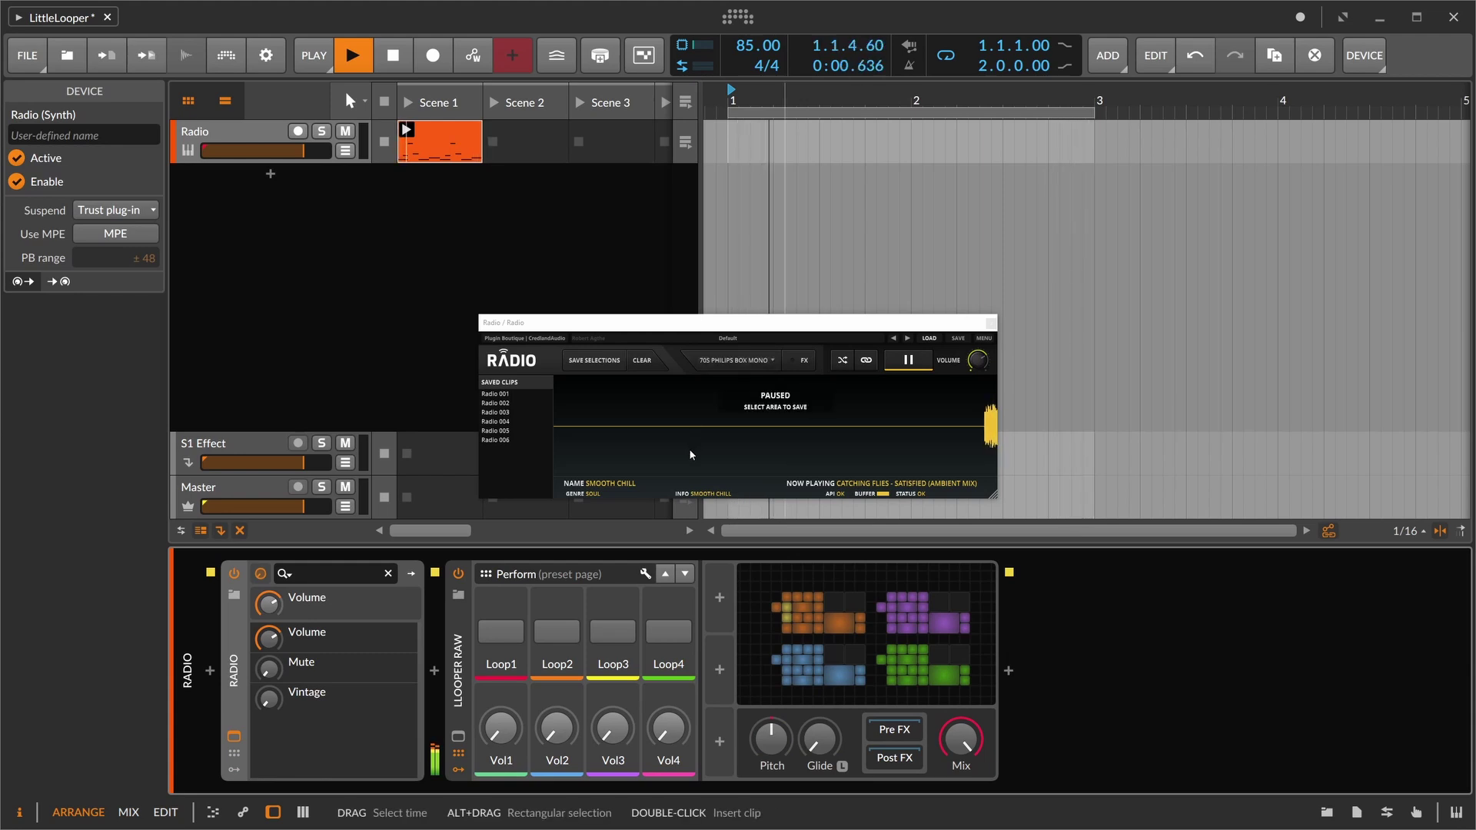
{"action": "left_click_drag", "start_coordinate": [966, 746], "coordinate": [966, 822]}
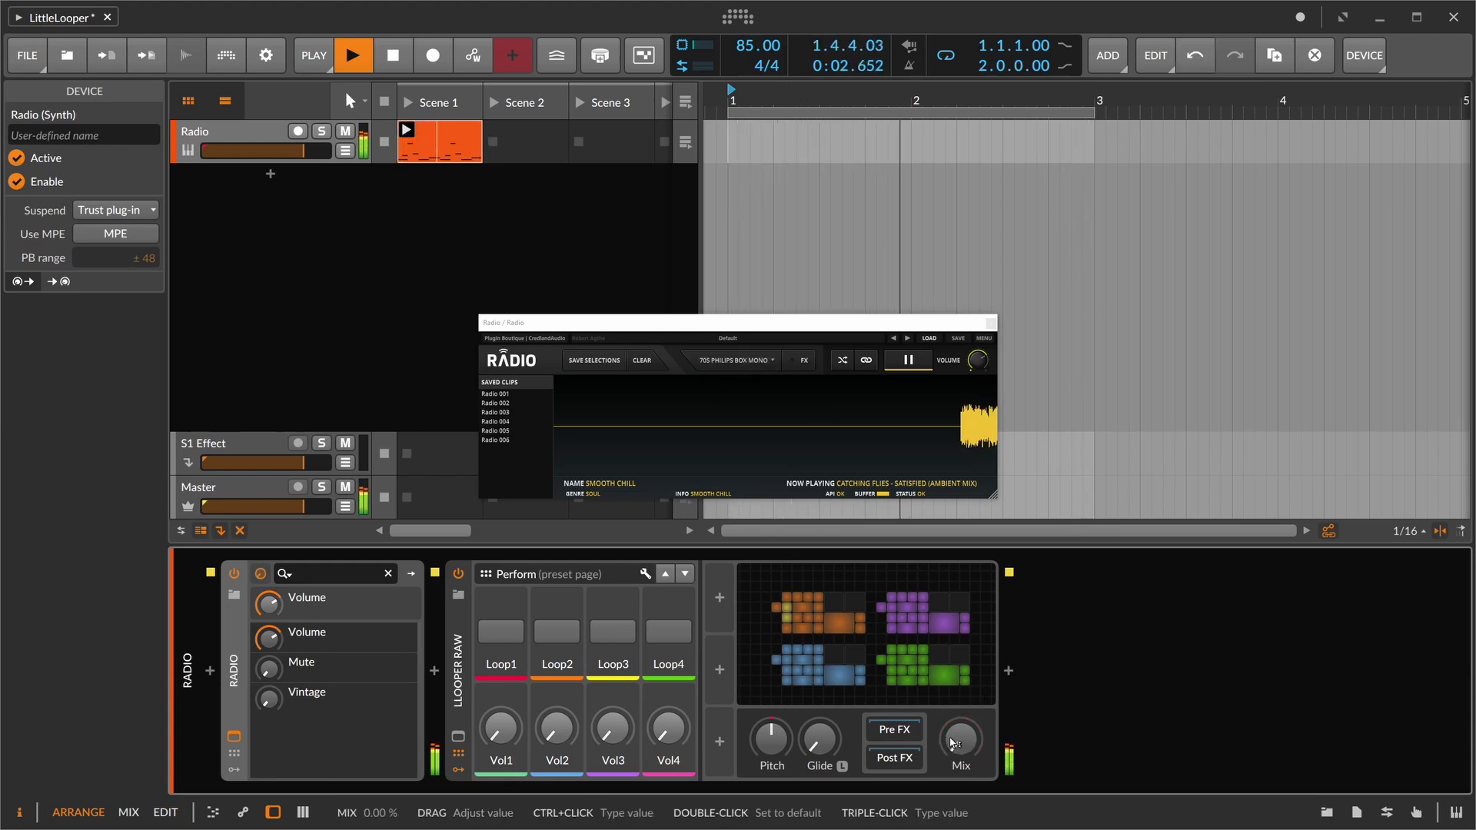
{"action": "left_click_drag", "start_coordinate": [961, 744], "coordinate": [966, 653]}
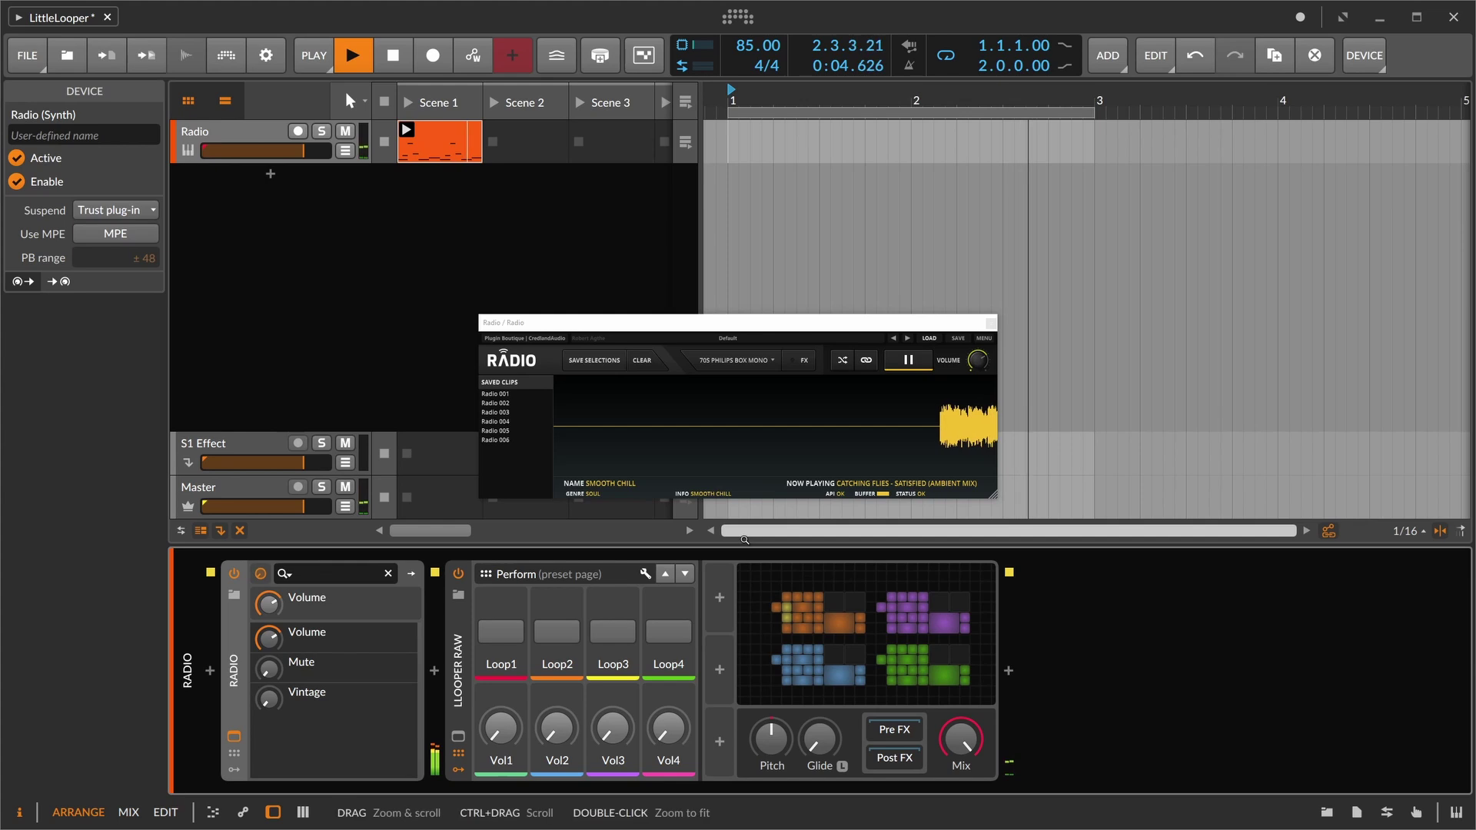
{"action": "left_click_drag", "start_coordinate": [658, 319], "coordinate": [555, 231]}
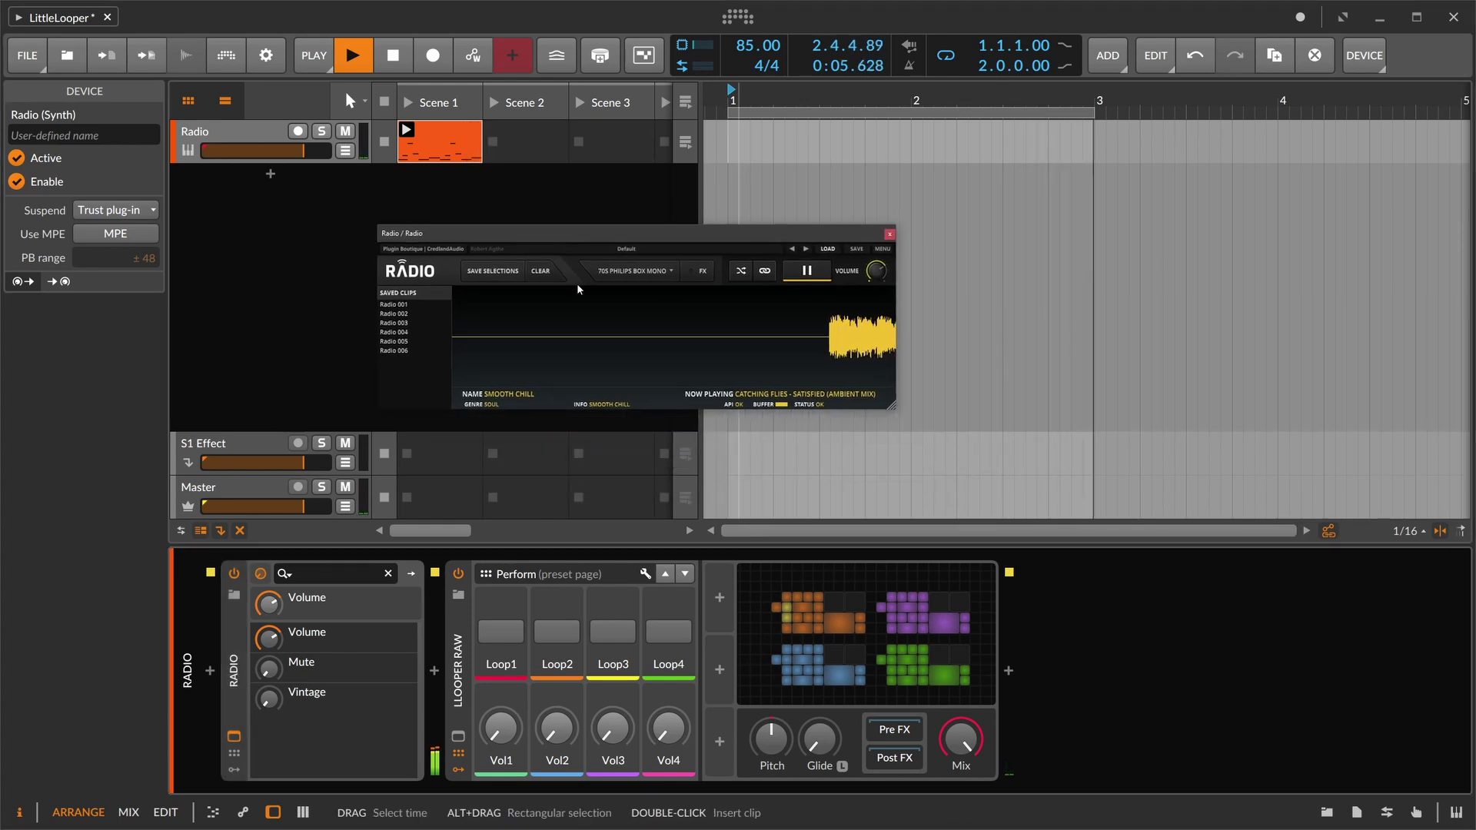
Raise Vol1 close to full and record the radio signal into Loop1.
{"action": "left_click_drag", "start_coordinate": [501, 728], "coordinate": [500, 676]}
{"action": "left_click", "coordinate": [512, 631]}
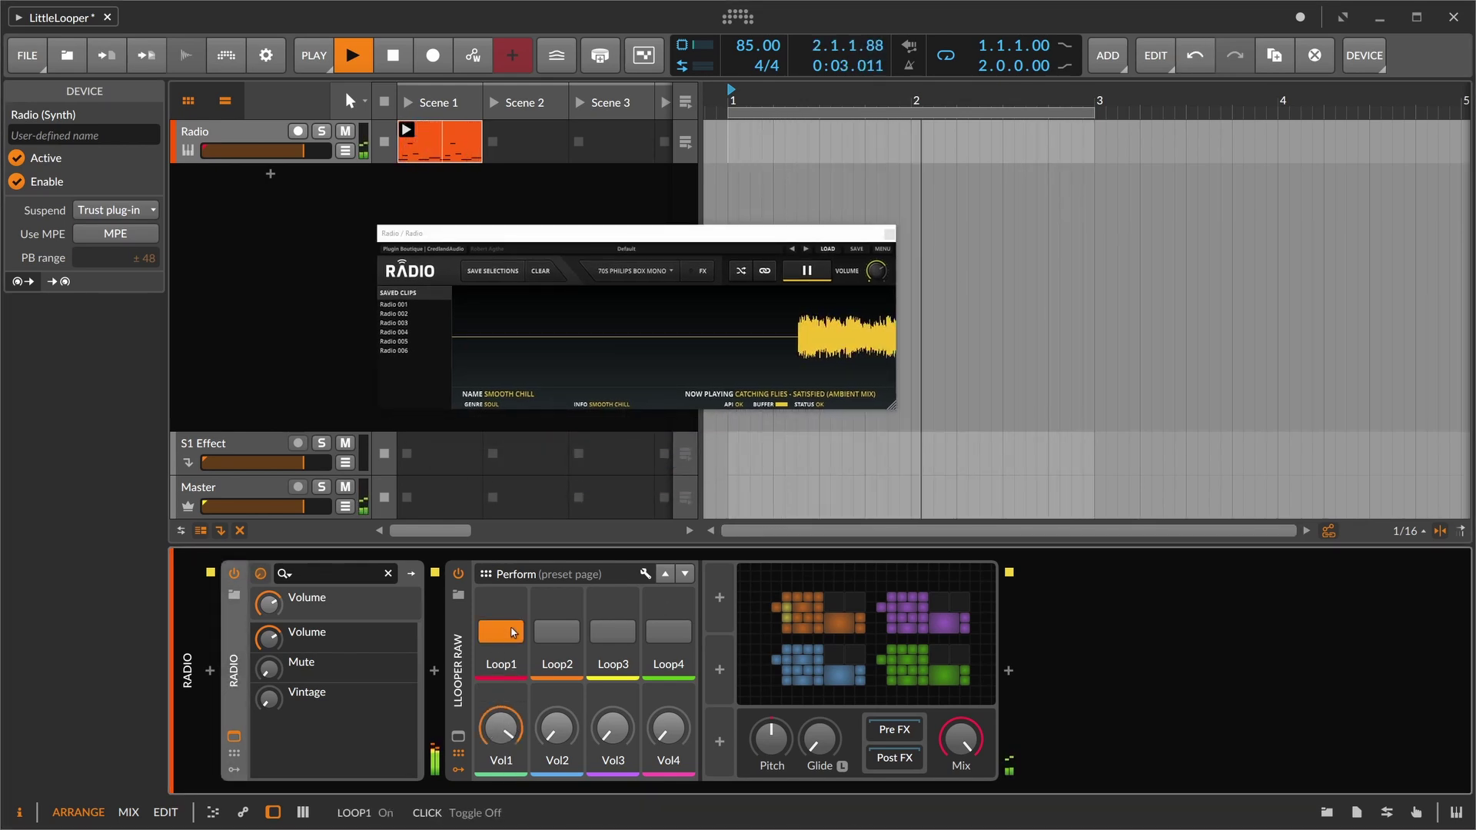
{"action": "left_click", "coordinate": [504, 630]}
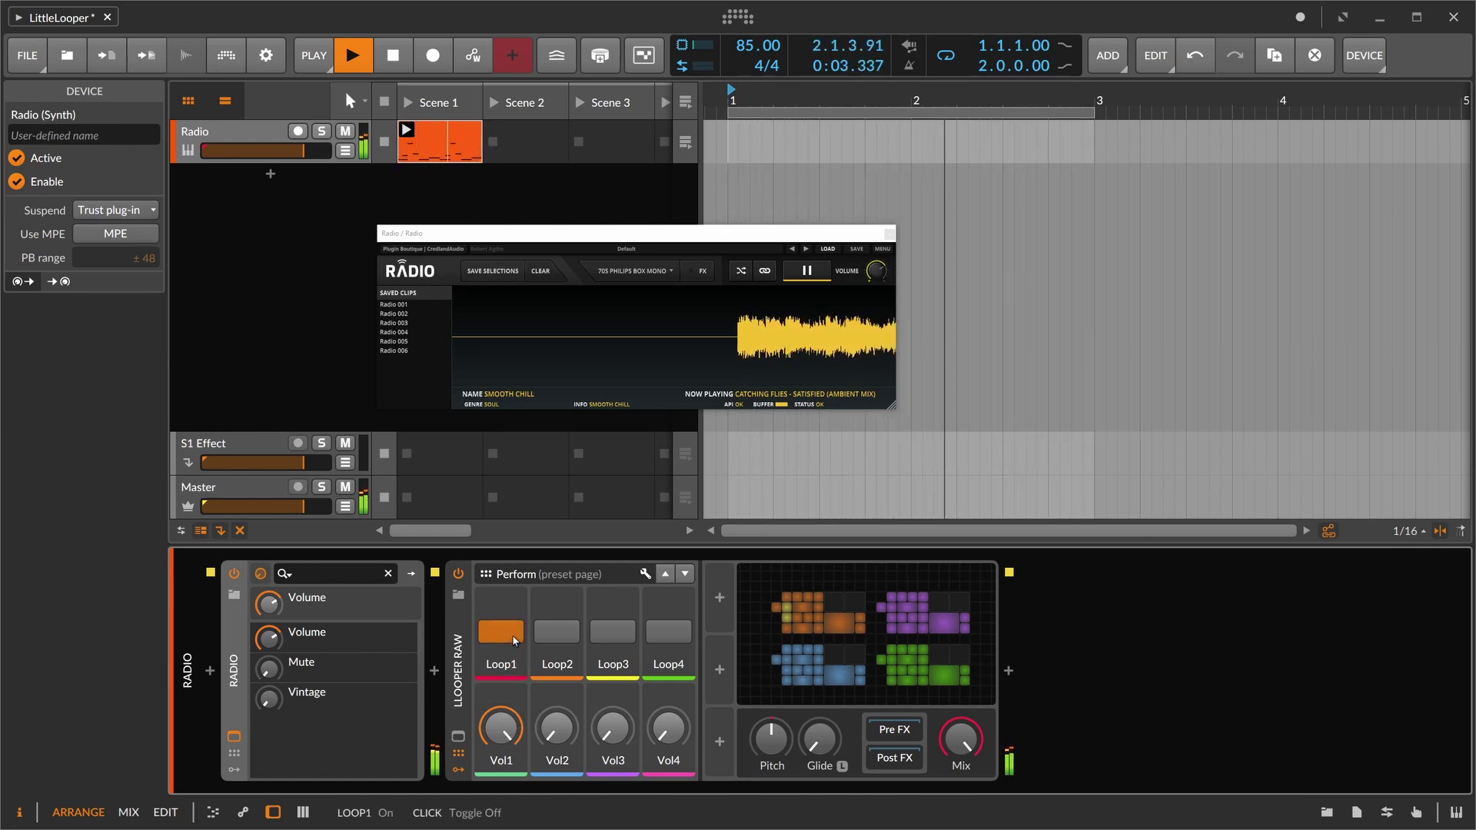
{"action": "left_click", "coordinate": [512, 635]}
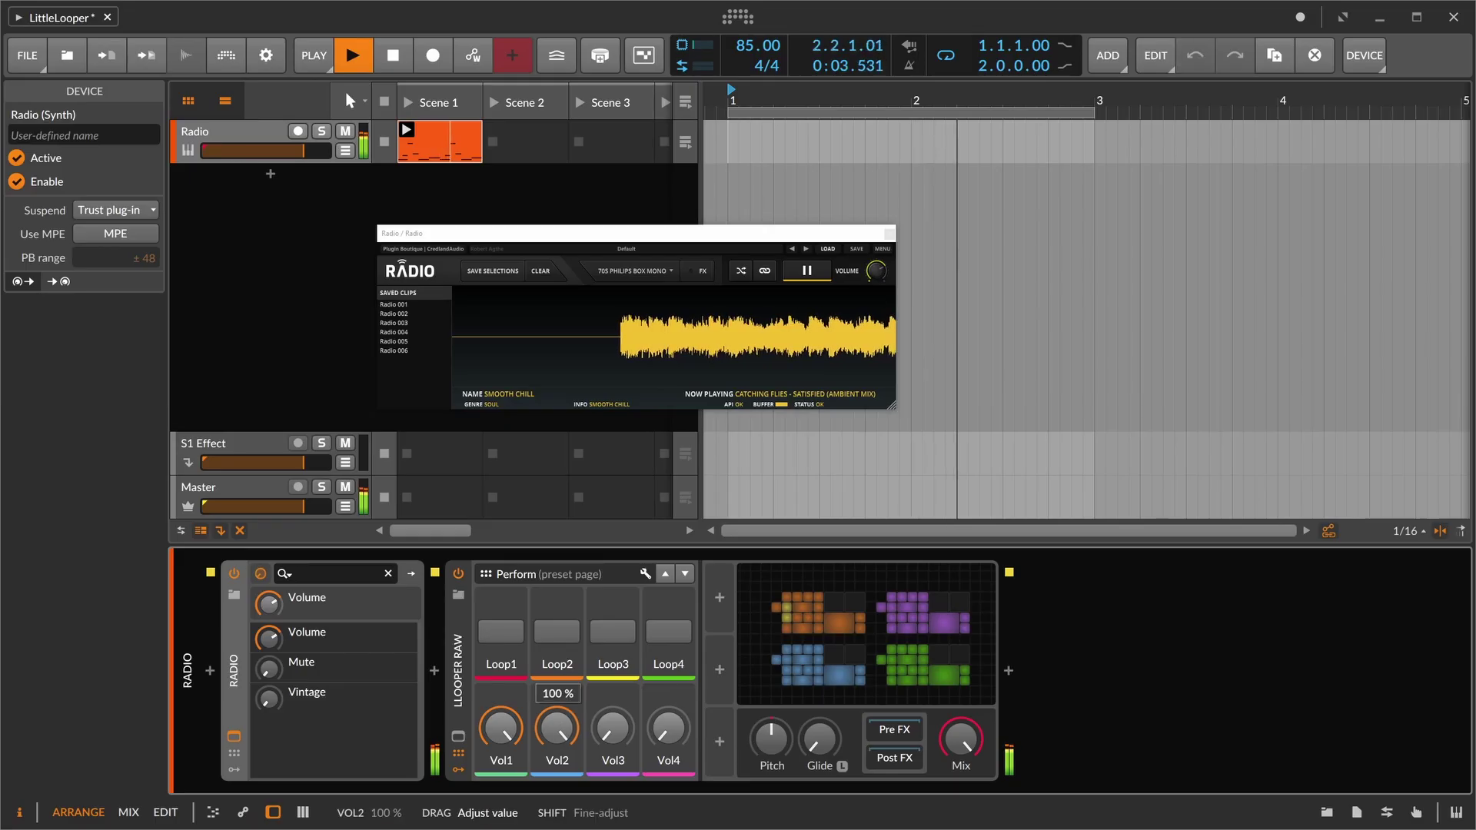
Raise Vol2 and Vol3 to 100%.
{"action": "left_click_drag", "start_coordinate": [557, 729], "coordinate": [561, 744]}
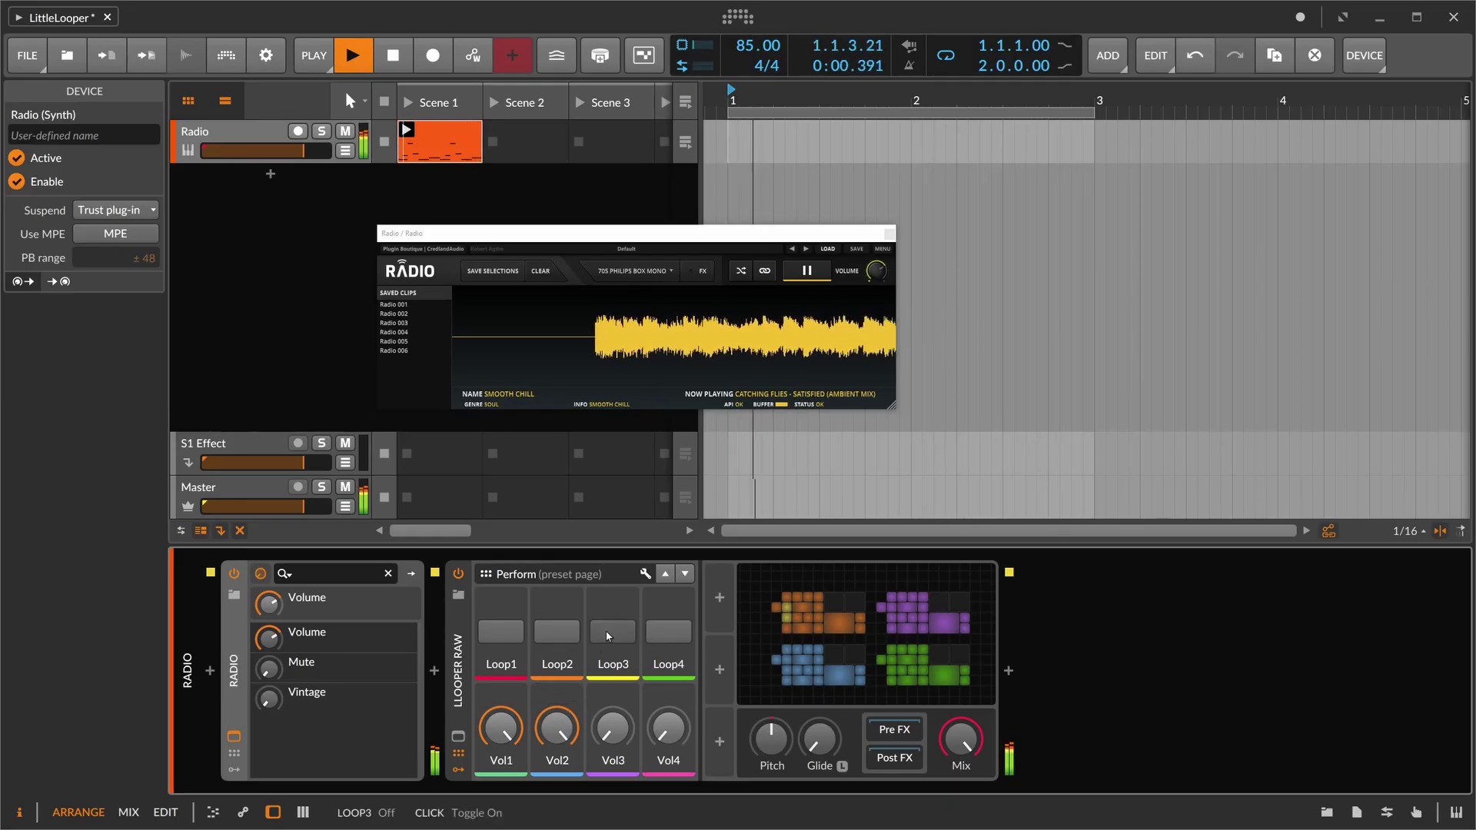
{"action": "left_click_drag", "start_coordinate": [612, 729], "coordinate": [612, 749]}
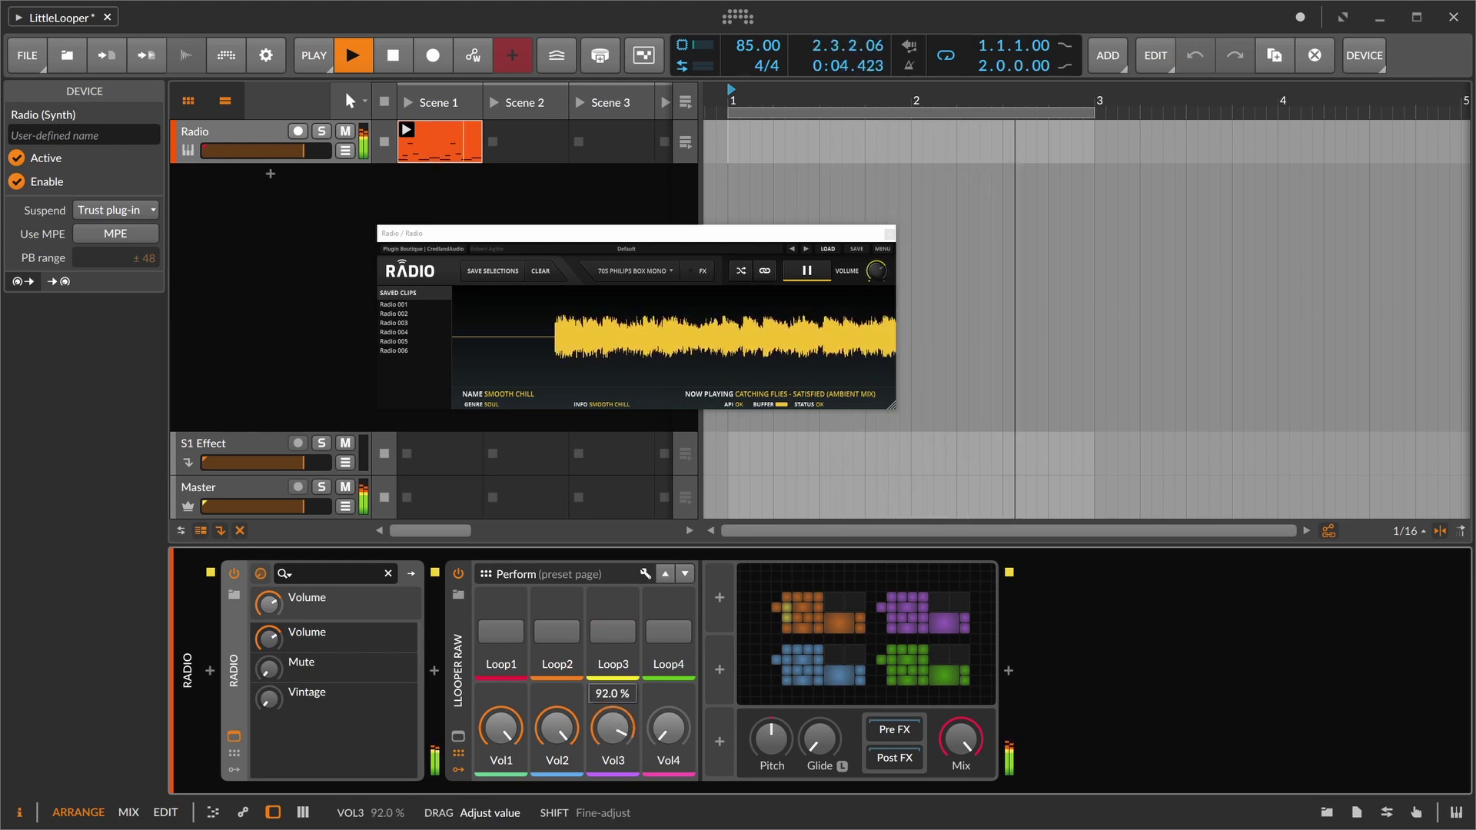
{"action": "left_click_drag", "start_coordinate": [613, 728], "coordinate": [612, 728]}
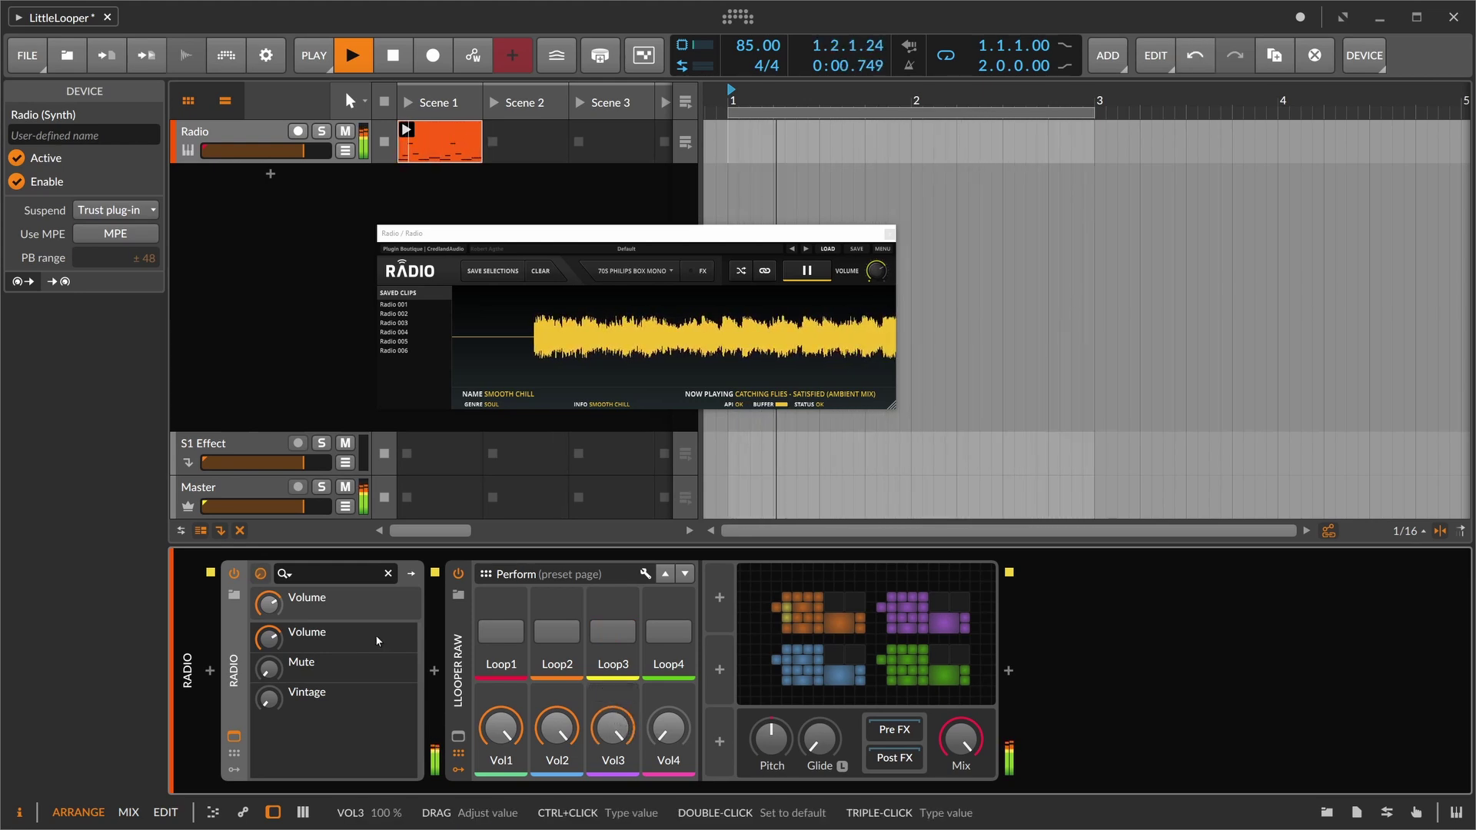
Disable the Radio device and lower Vol1, Vol2 and Vol3 slightly.
{"action": "left_click", "coordinate": [234, 573]}
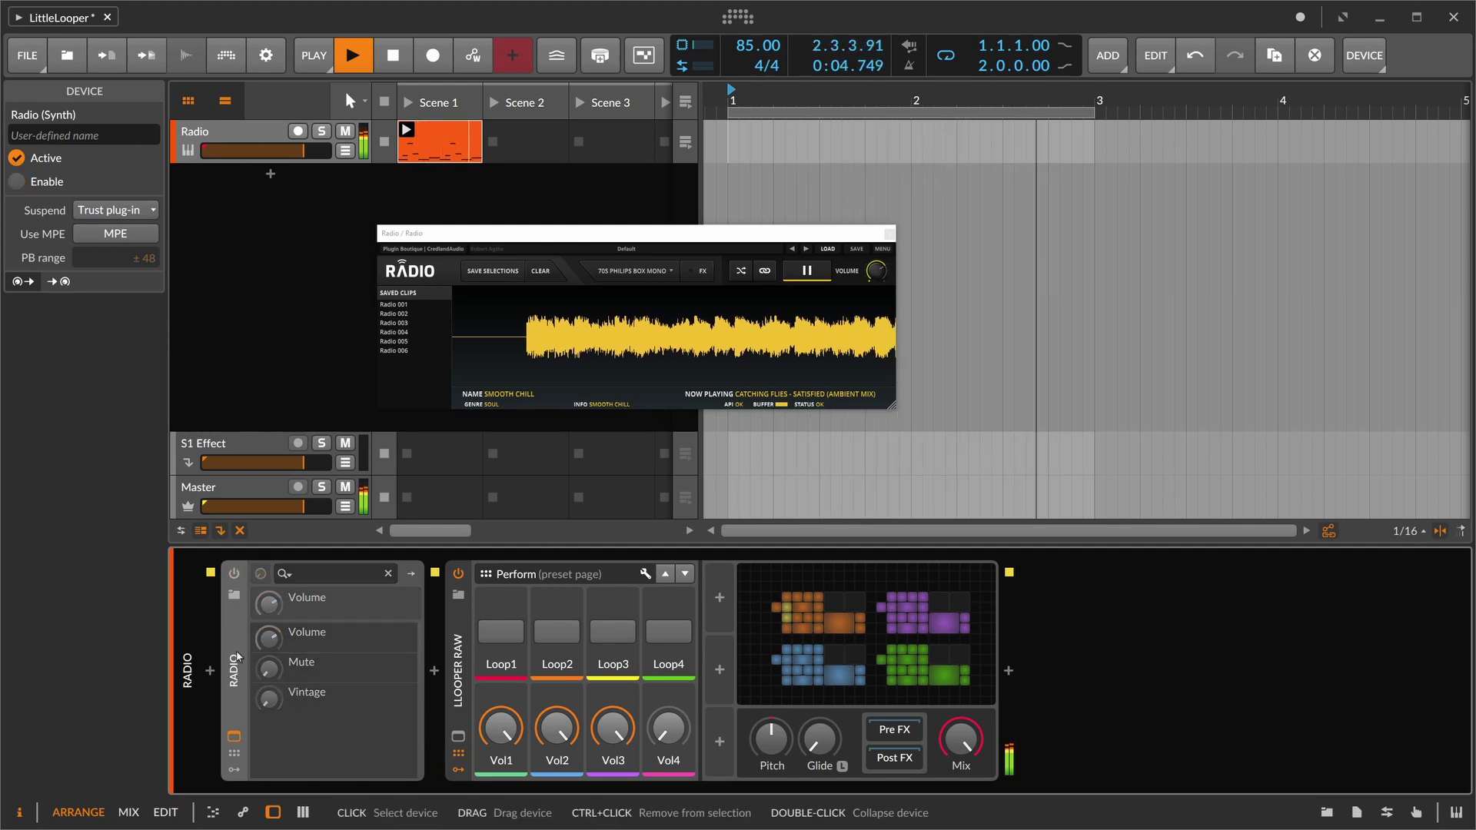
{"action": "left_click_drag", "start_coordinate": [614, 716], "coordinate": [501, 745]}
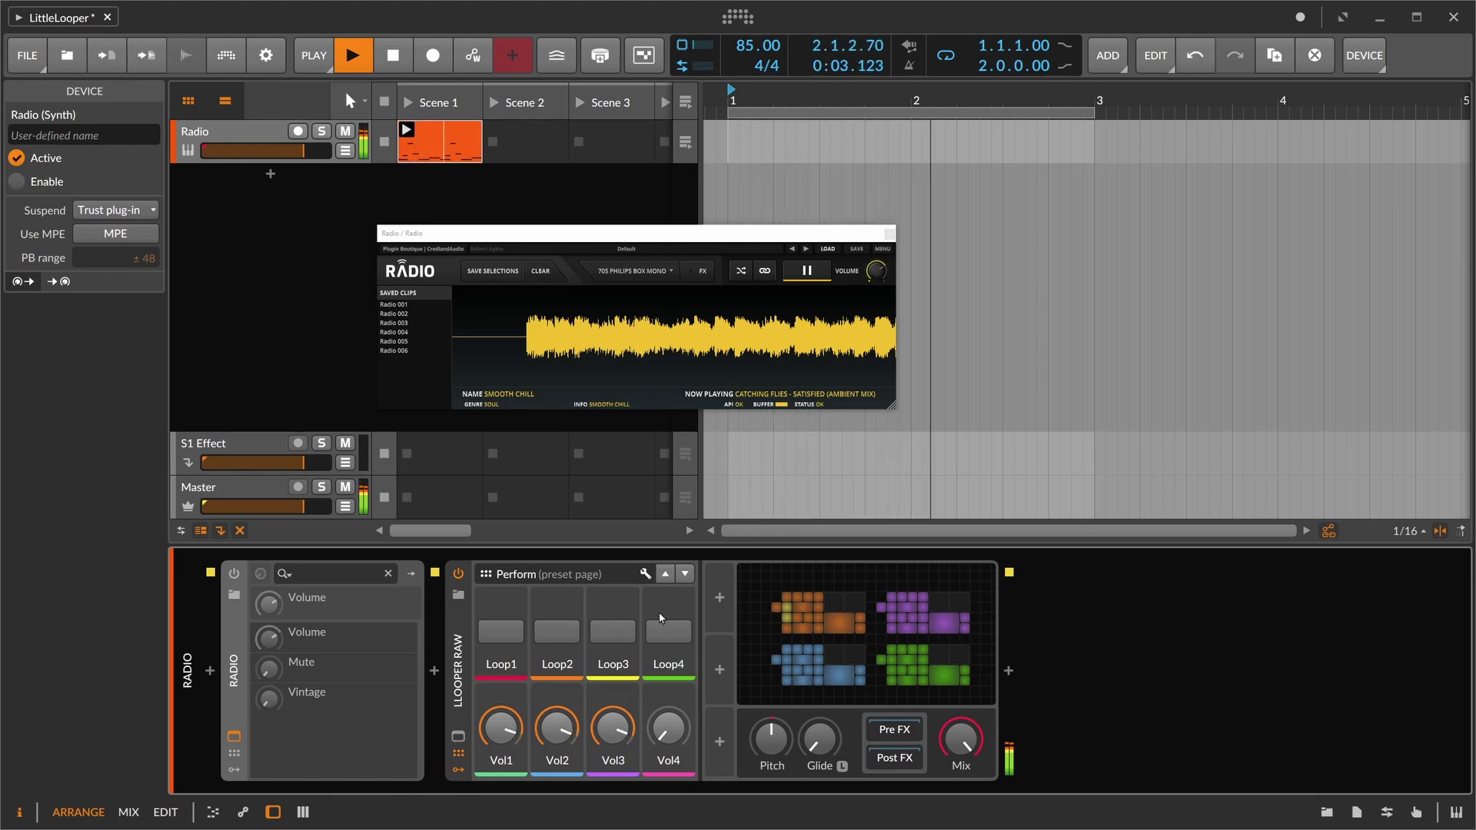
Show the raw looper's Page 2 remote controls with the pan and restart settings.
{"action": "left_click", "coordinate": [684, 575]}
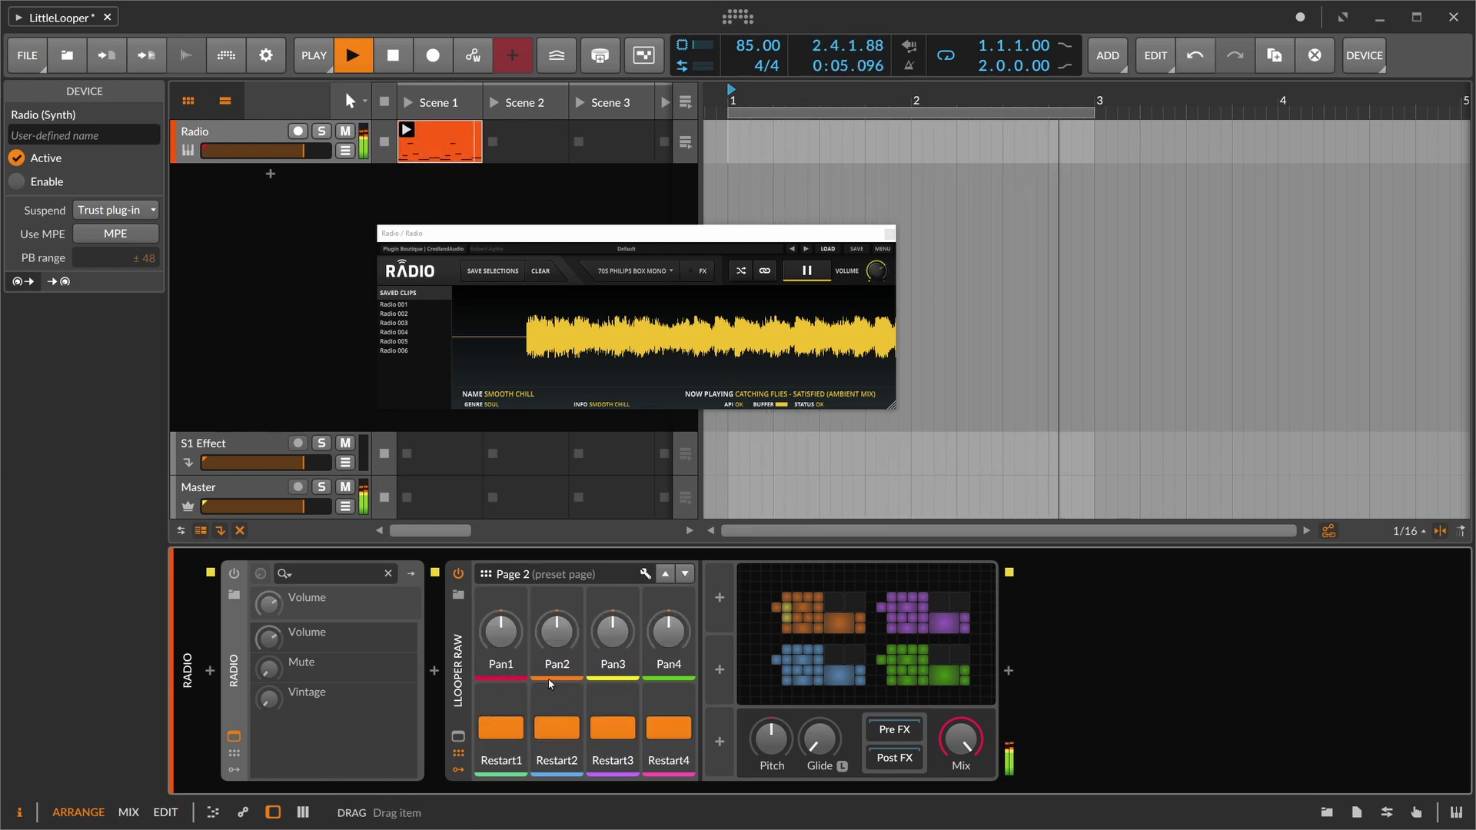
Spread the raw looper's tracks in stereo: Pan1 left, Pan2 and Pan3 right, and Pan4 slightly right.
{"action": "left_click", "coordinate": [666, 576]}
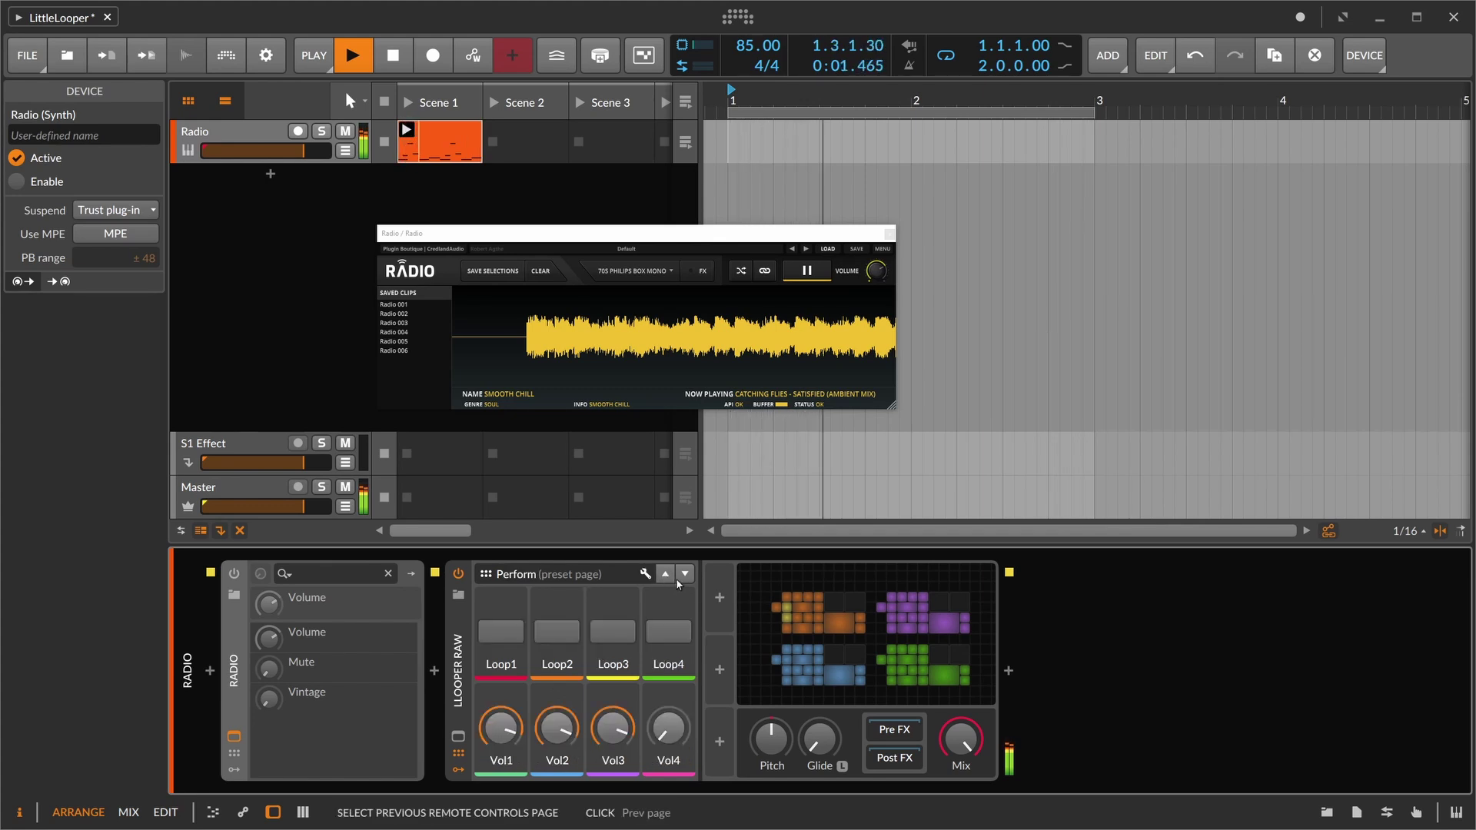
{"action": "left_click", "coordinate": [683, 575]}
{"action": "left_click_drag", "start_coordinate": [491, 635], "coordinate": [557, 615]}
{"action": "left_click", "coordinate": [612, 631]}
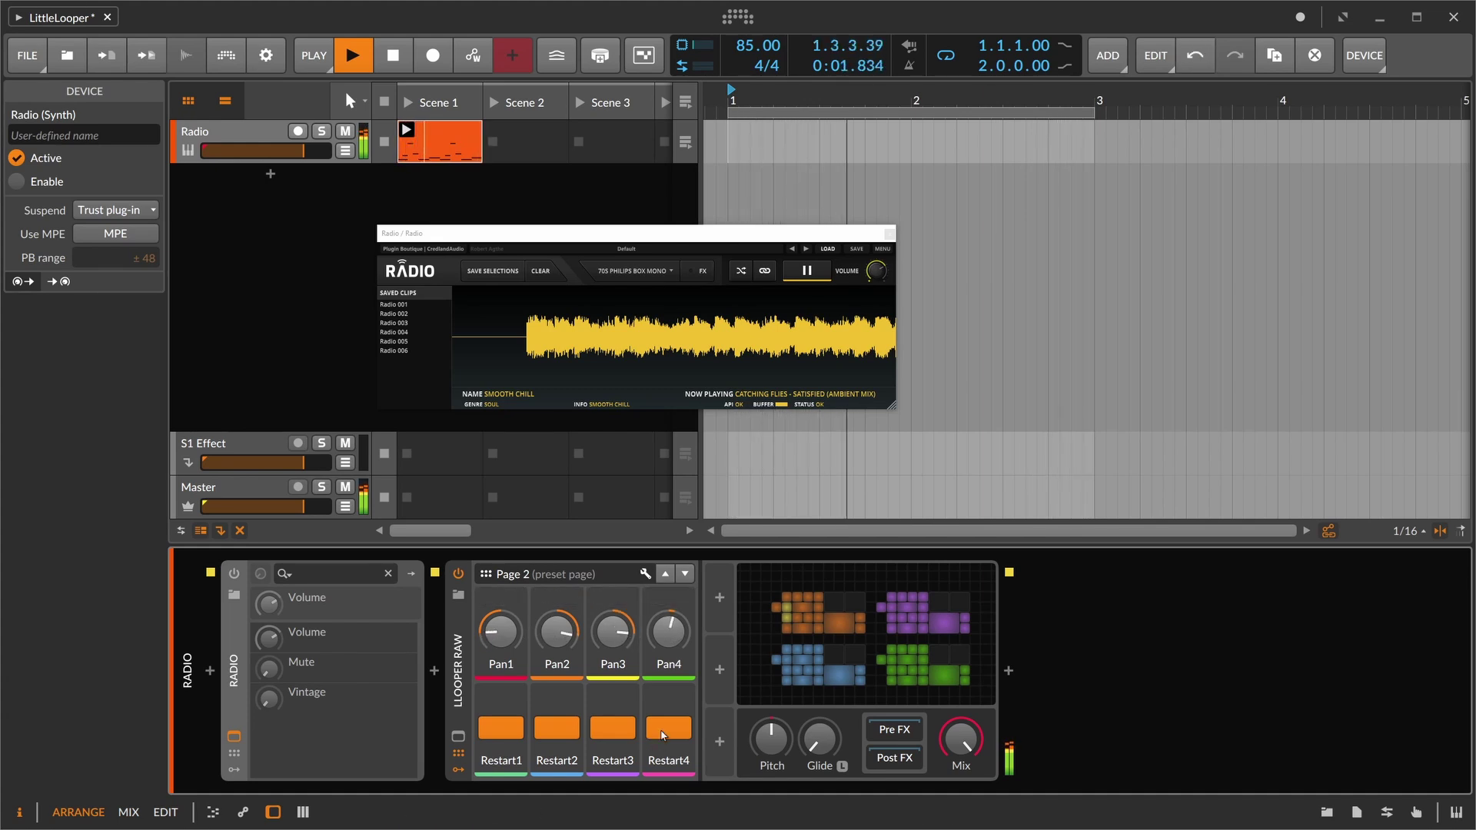
Turn off Restart2, Restart3 and Restart4, keeping Restart1 on.
{"action": "left_click", "coordinate": [509, 732]}
{"action": "left_click", "coordinate": [559, 734]}
{"action": "left_click", "coordinate": [610, 736]}
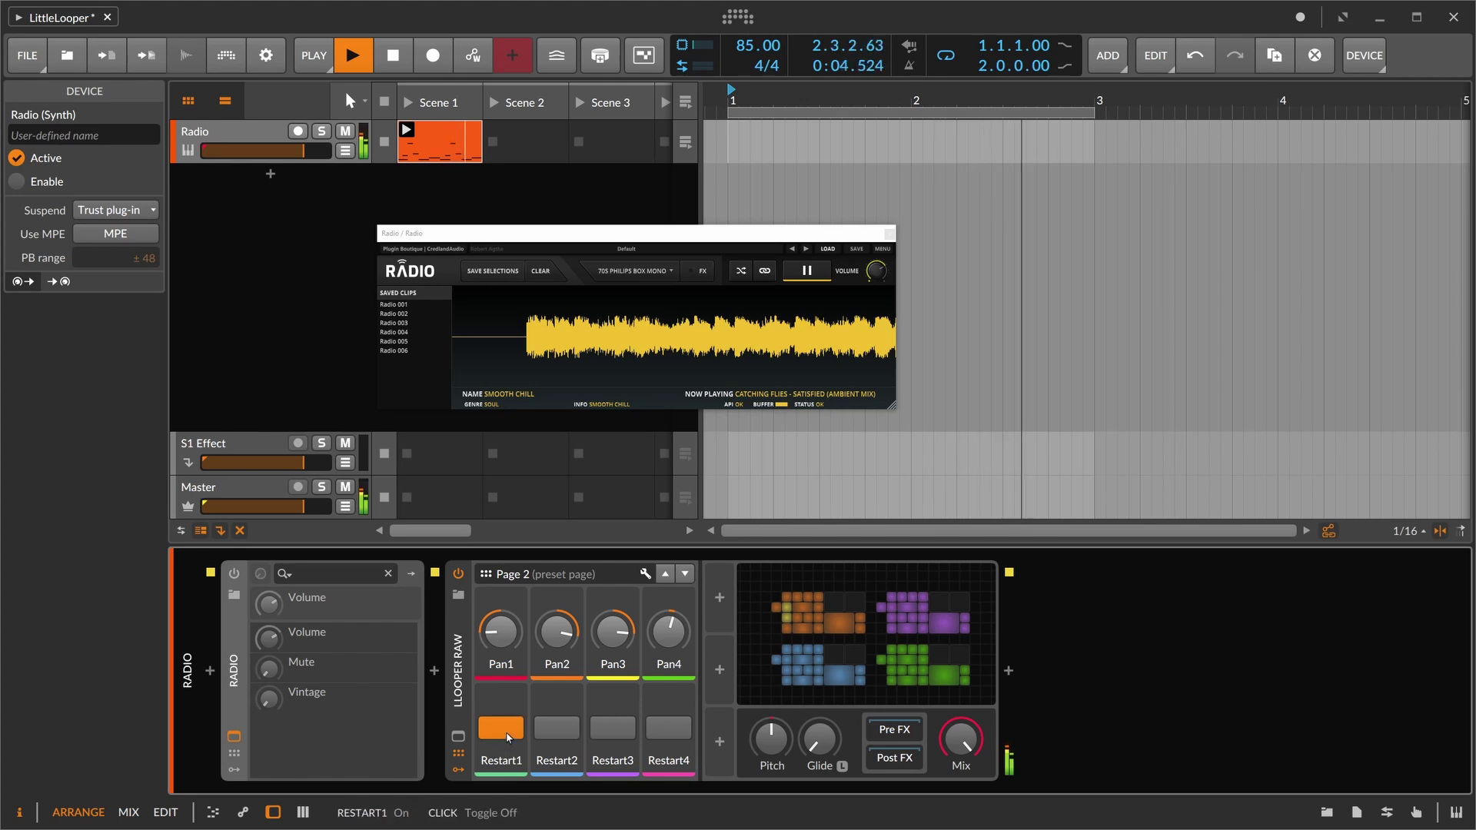
{"action": "left_click", "coordinate": [510, 750]}
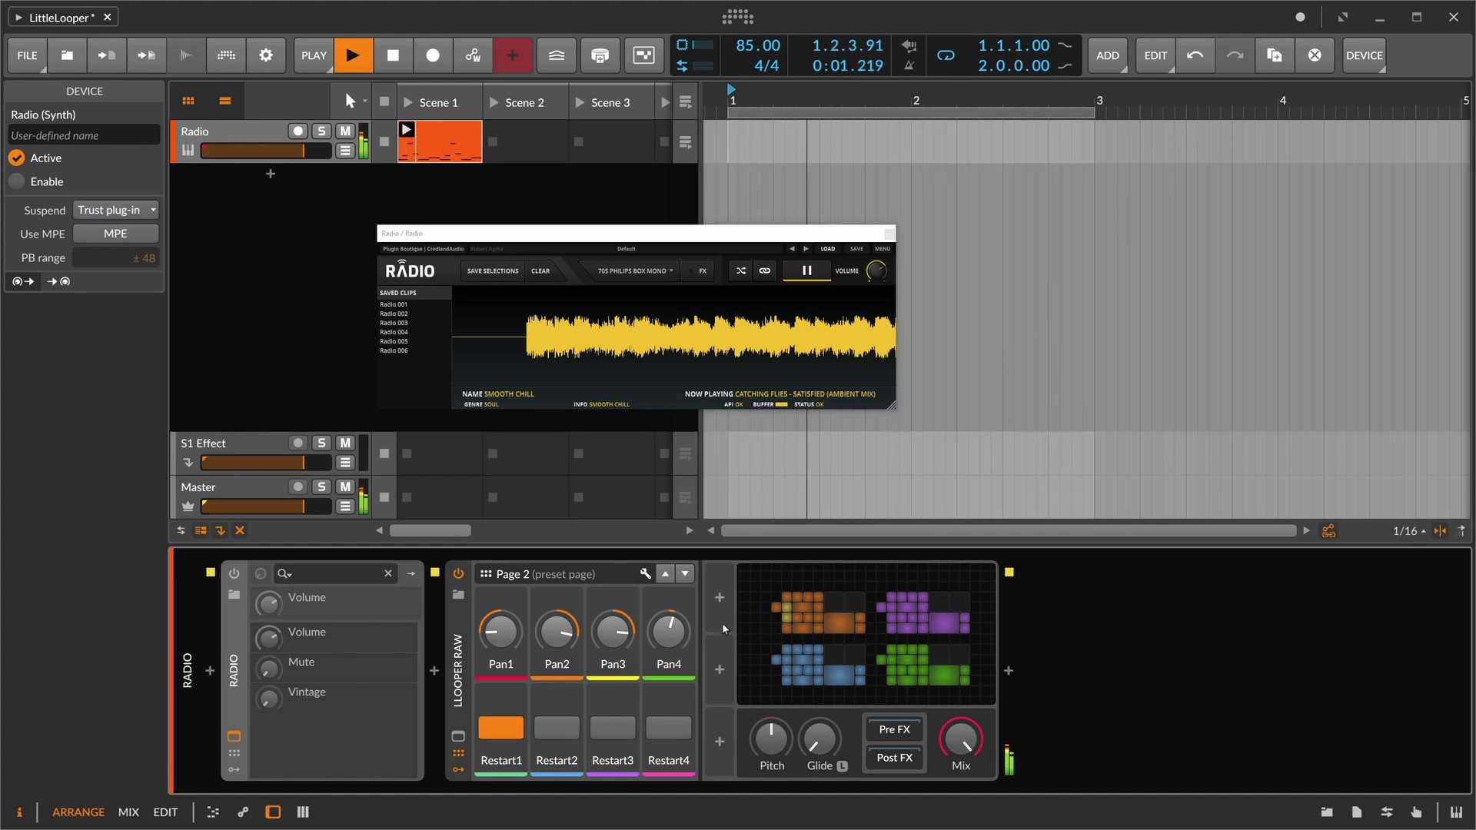
Add a Beat LFO modulator to the raw looper with 100% tilt and map it to Restart1 at +1.000.
{"action": "left_click", "coordinate": [721, 601]}
{"action": "type", "text": "lfo"}
{"action": "key", "text": "Down"}
{"action": "key", "text": "Down"}
{"action": "key", "text": "Return"}
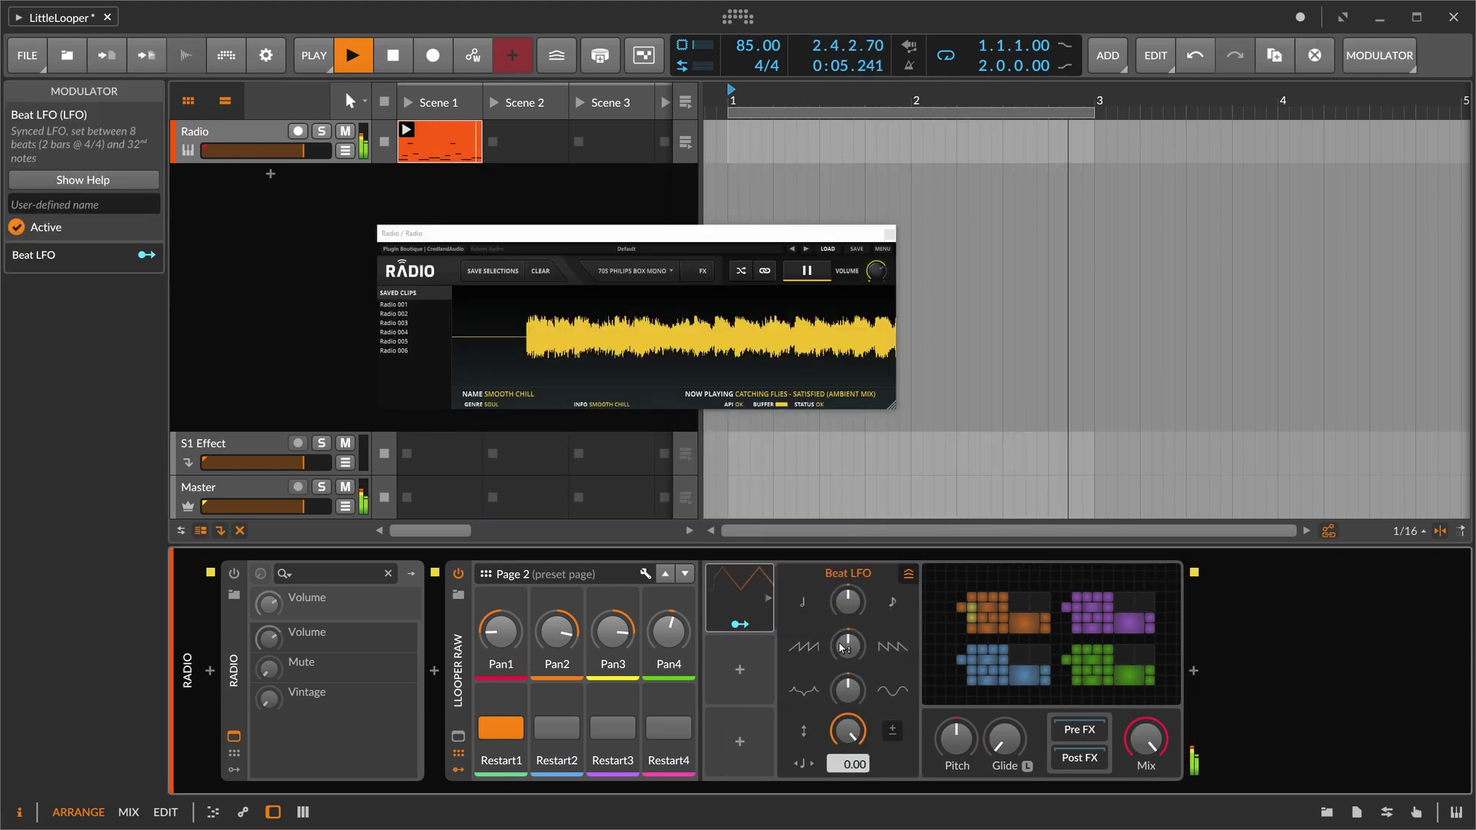
{"action": "left_click", "coordinate": [744, 626]}
{"action": "left_click", "coordinate": [501, 727]}
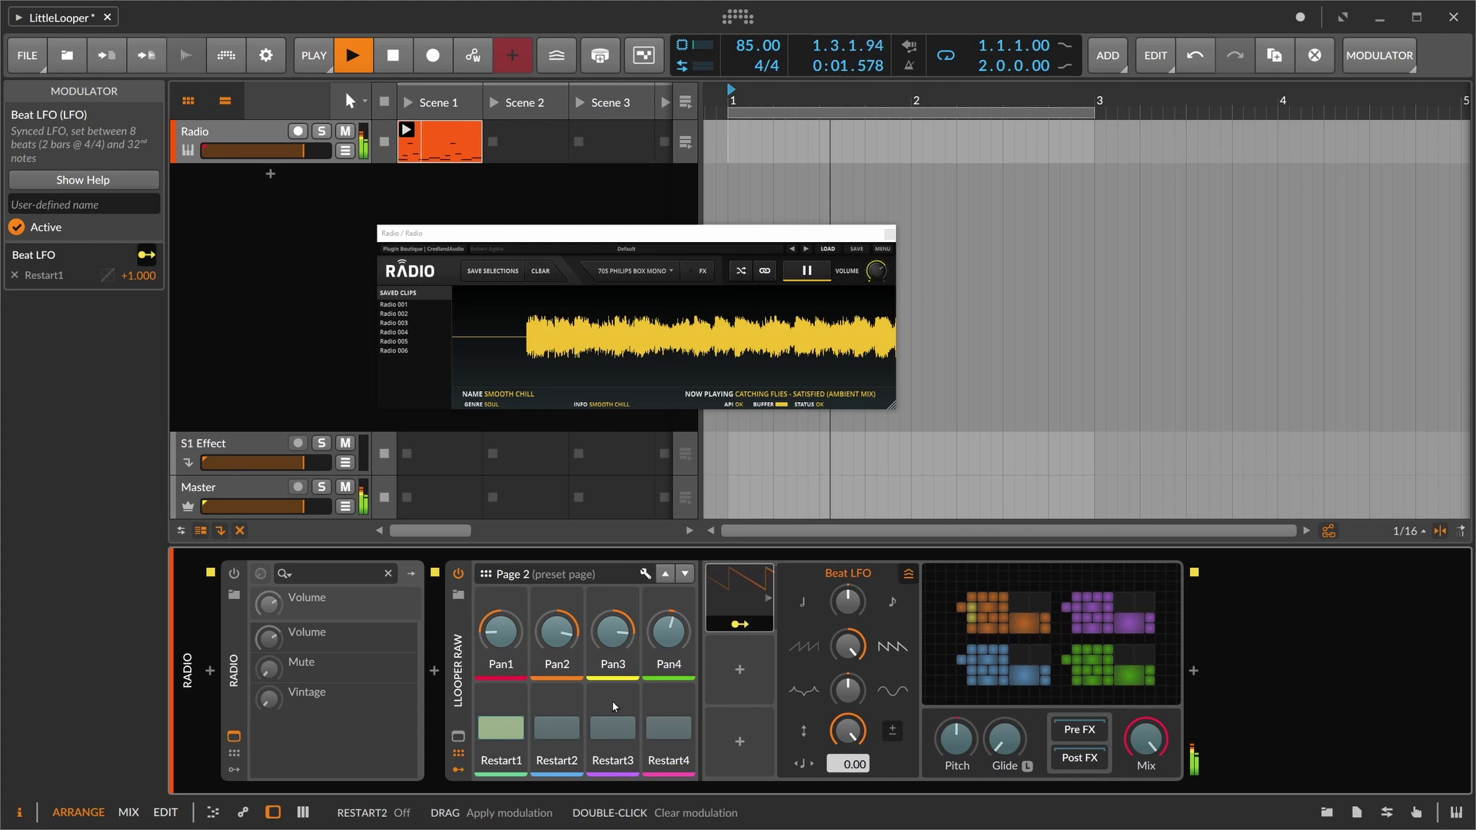
{"action": "left_click", "coordinate": [741, 624]}
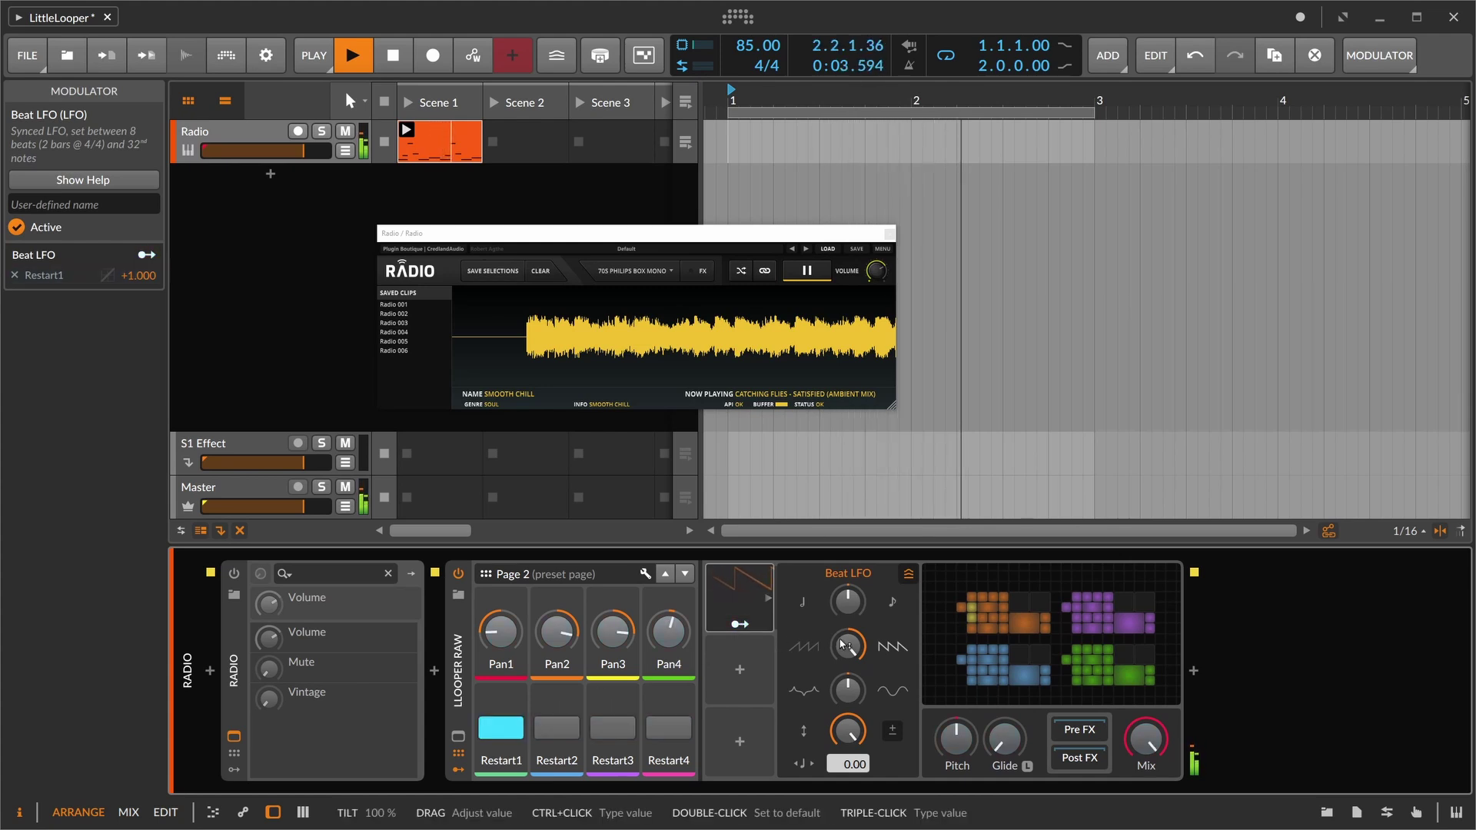
Raise the Beat LFO's rate and reset Pan1 to centre.
{"action": "left_click_drag", "start_coordinate": [847, 601], "coordinate": [847, 591]}
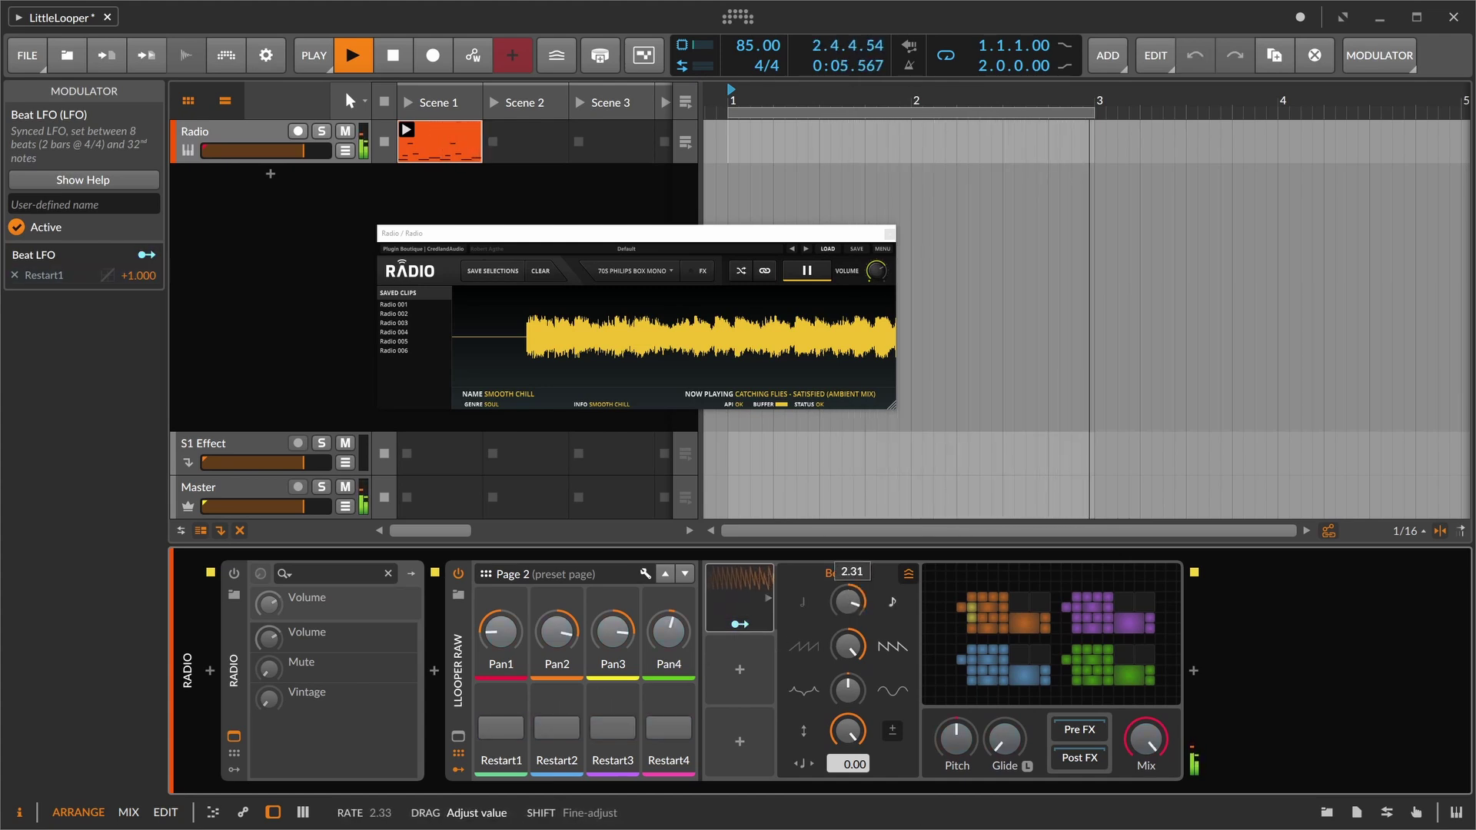
{"action": "double_click", "coordinate": [500, 631]}
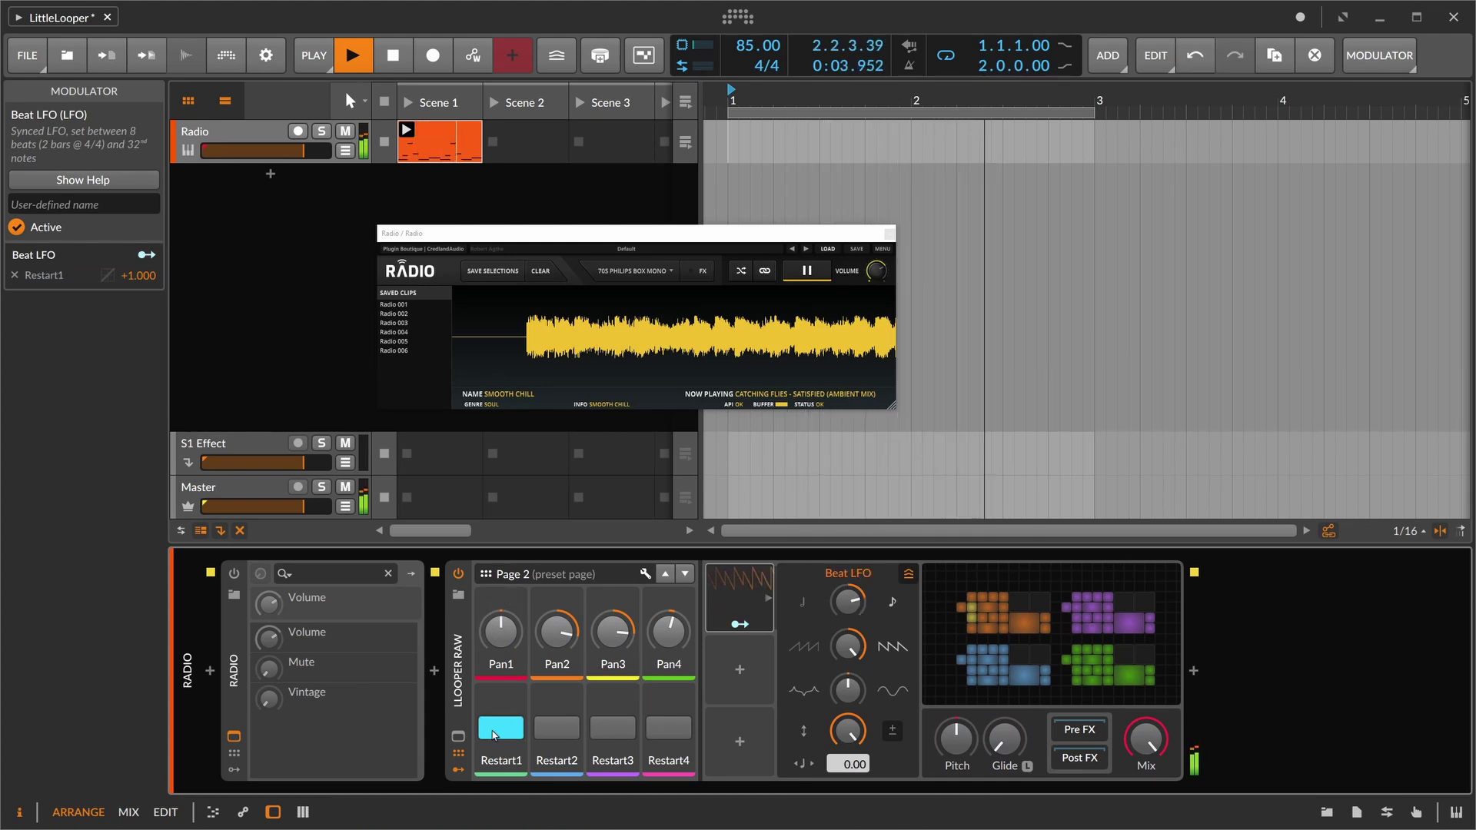
Remove the Beat LFO's Restart1 mapping and delete the modulator.
{"action": "left_click", "coordinate": [739, 624]}
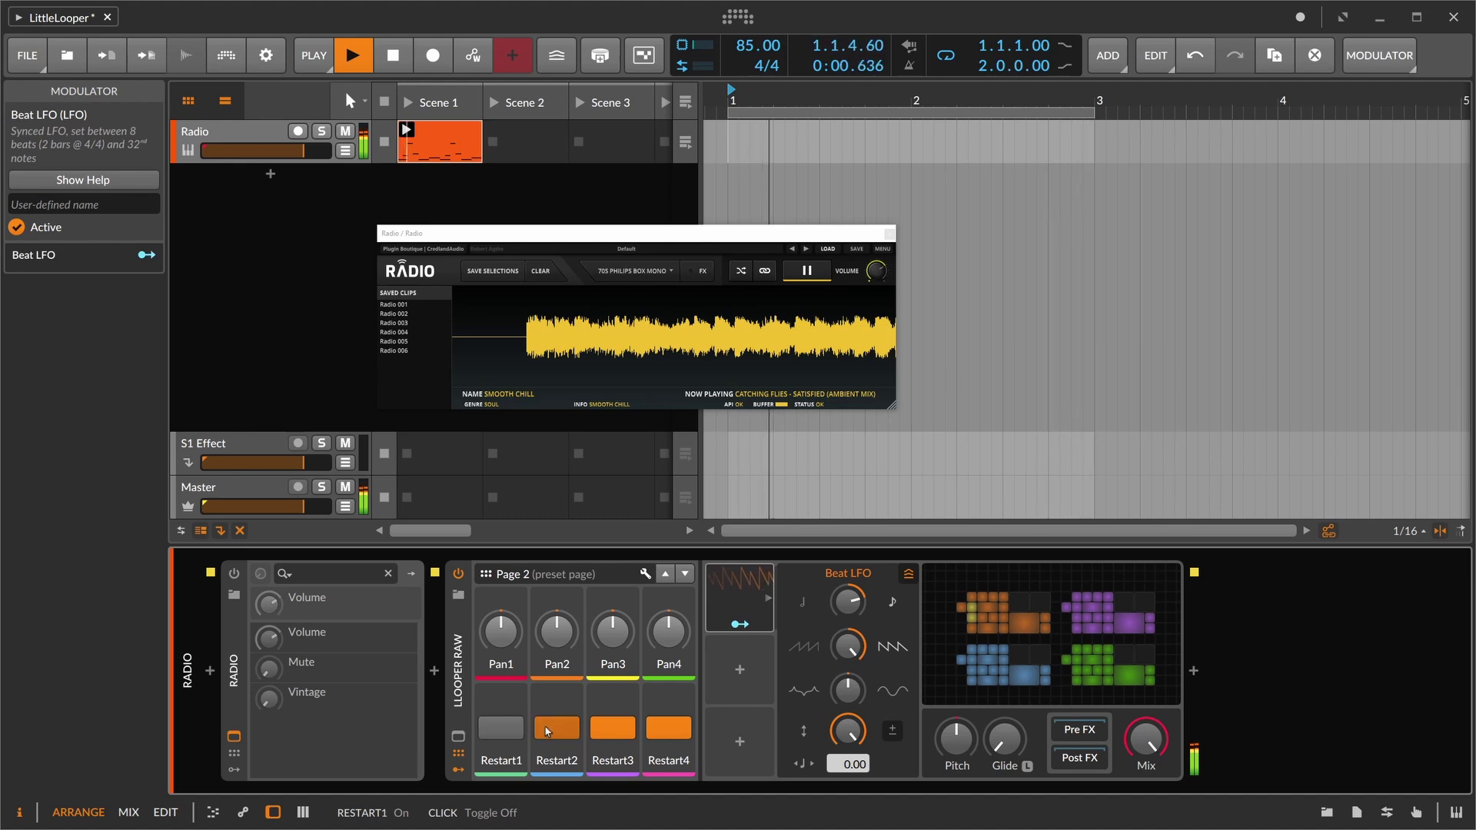
{"action": "left_click", "coordinate": [733, 590]}
{"action": "left_click", "coordinate": [737, 591]}
{"action": "key", "text": "Delete"}
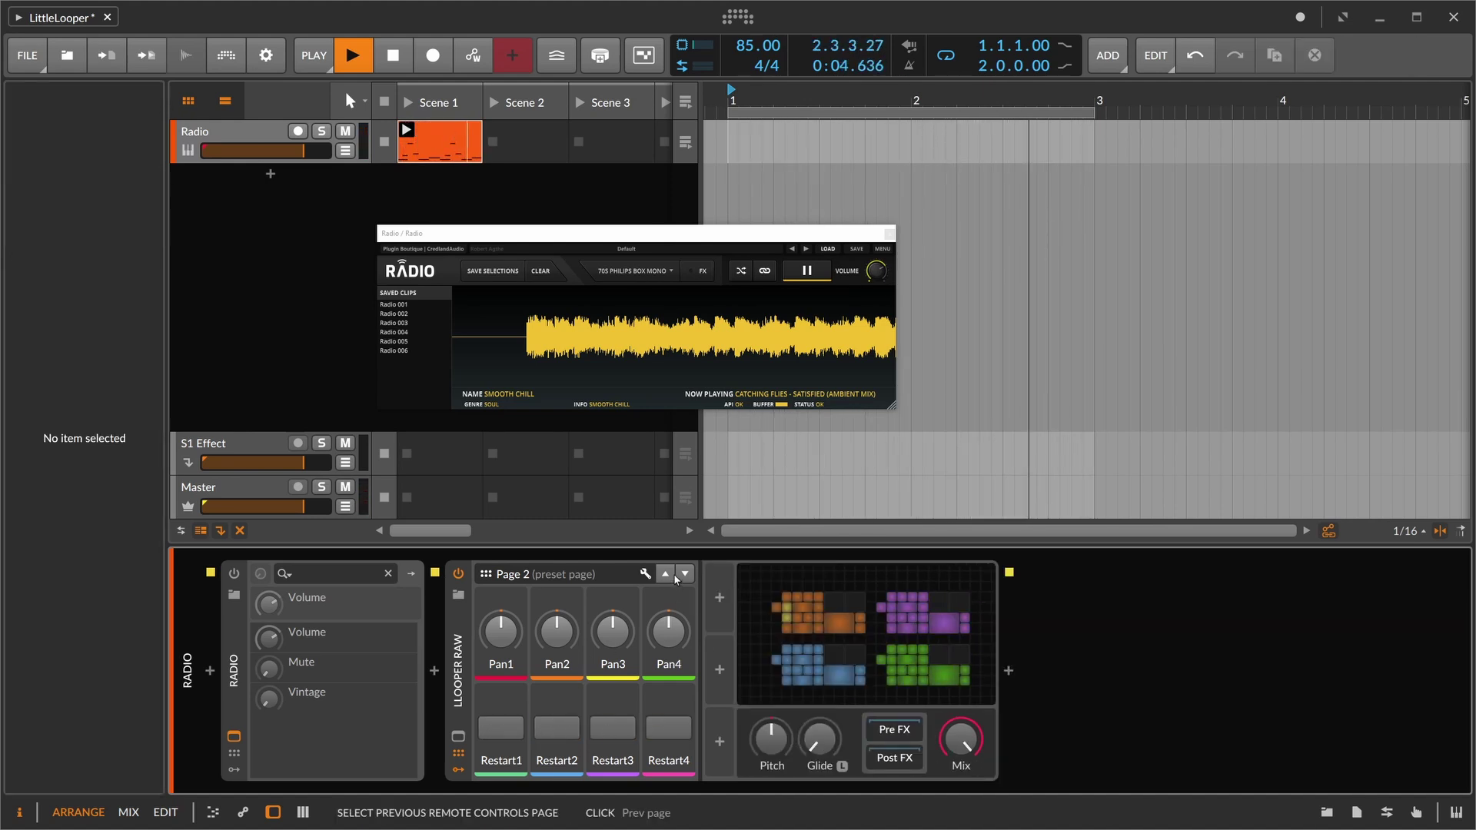
Add a Steps modulator to the raw looper, draw its first two steps at 100% and add a little smoothing.
{"action": "left_click", "coordinate": [674, 576]}
{"action": "left_click", "coordinate": [720, 598]}
{"action": "type", "text": "steo"}
{"action": "key", "text": "Down"}
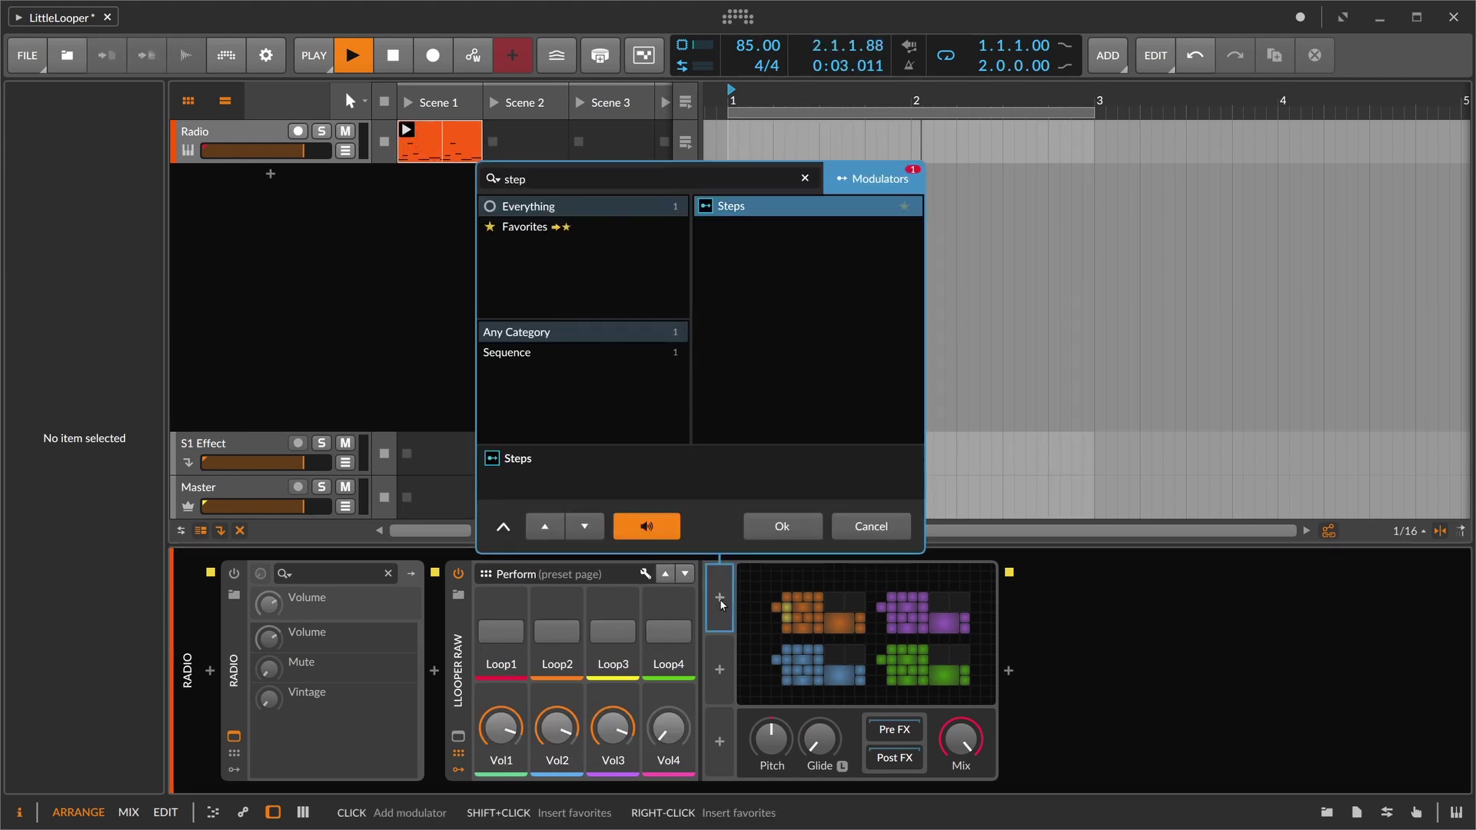
{"action": "key", "text": "Return"}
{"action": "mouse_move", "coordinate": [797, 613]}
{"action": "left_mouse_down"}
{"action": "mouse_move", "coordinate": [799, 547]}
{"action": "mouse_move", "coordinate": [843, 539]}
{"action": "mouse_move", "coordinate": [827, 540]}
{"action": "mouse_move", "coordinate": [844, 551]}
{"action": "mouse_move", "coordinate": [851, 638]}
{"action": "left_mouse_up"}
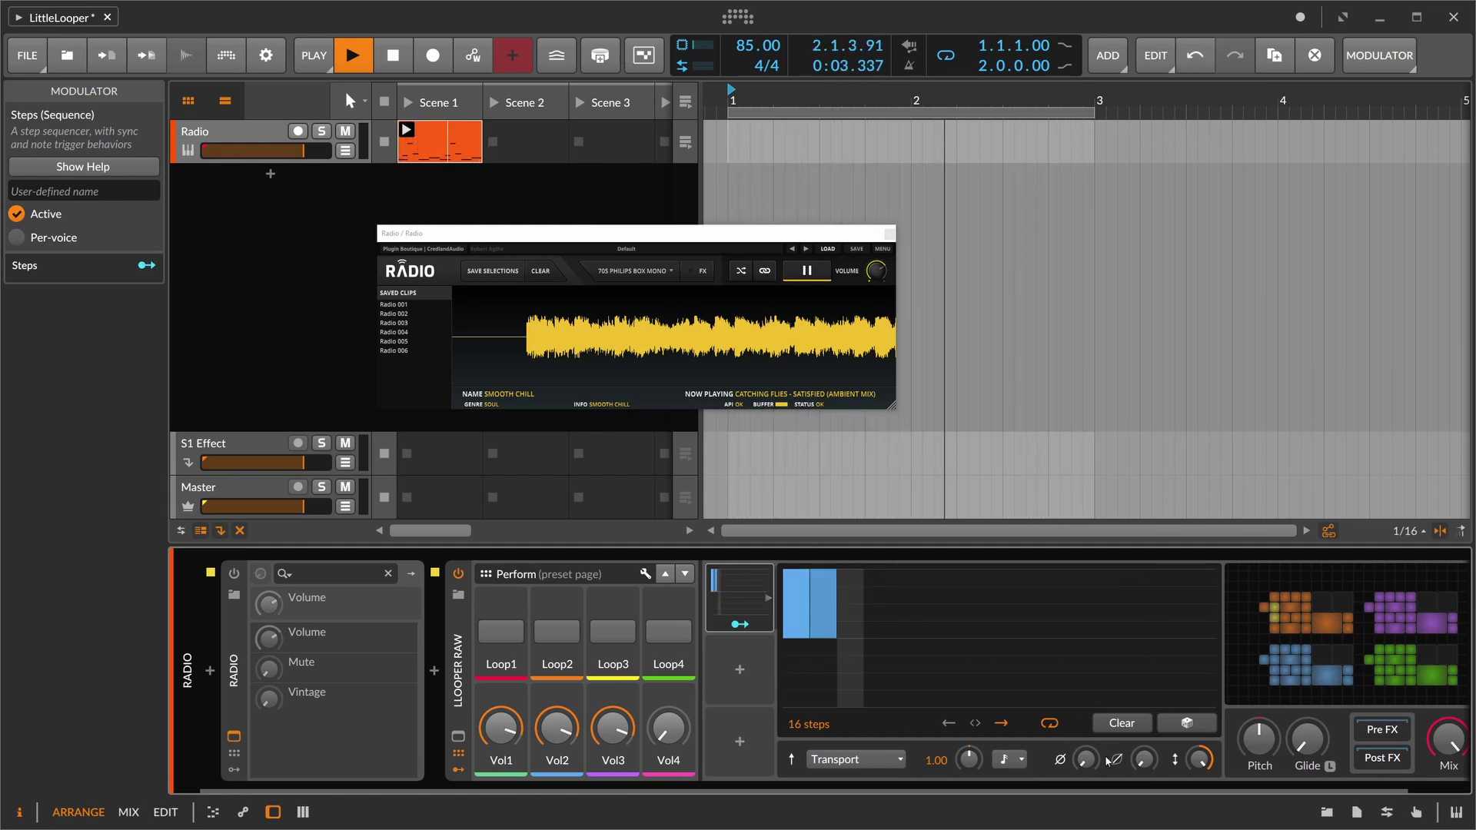
{"action": "left_click_drag", "start_coordinate": [1144, 759], "coordinate": [1143, 747]}
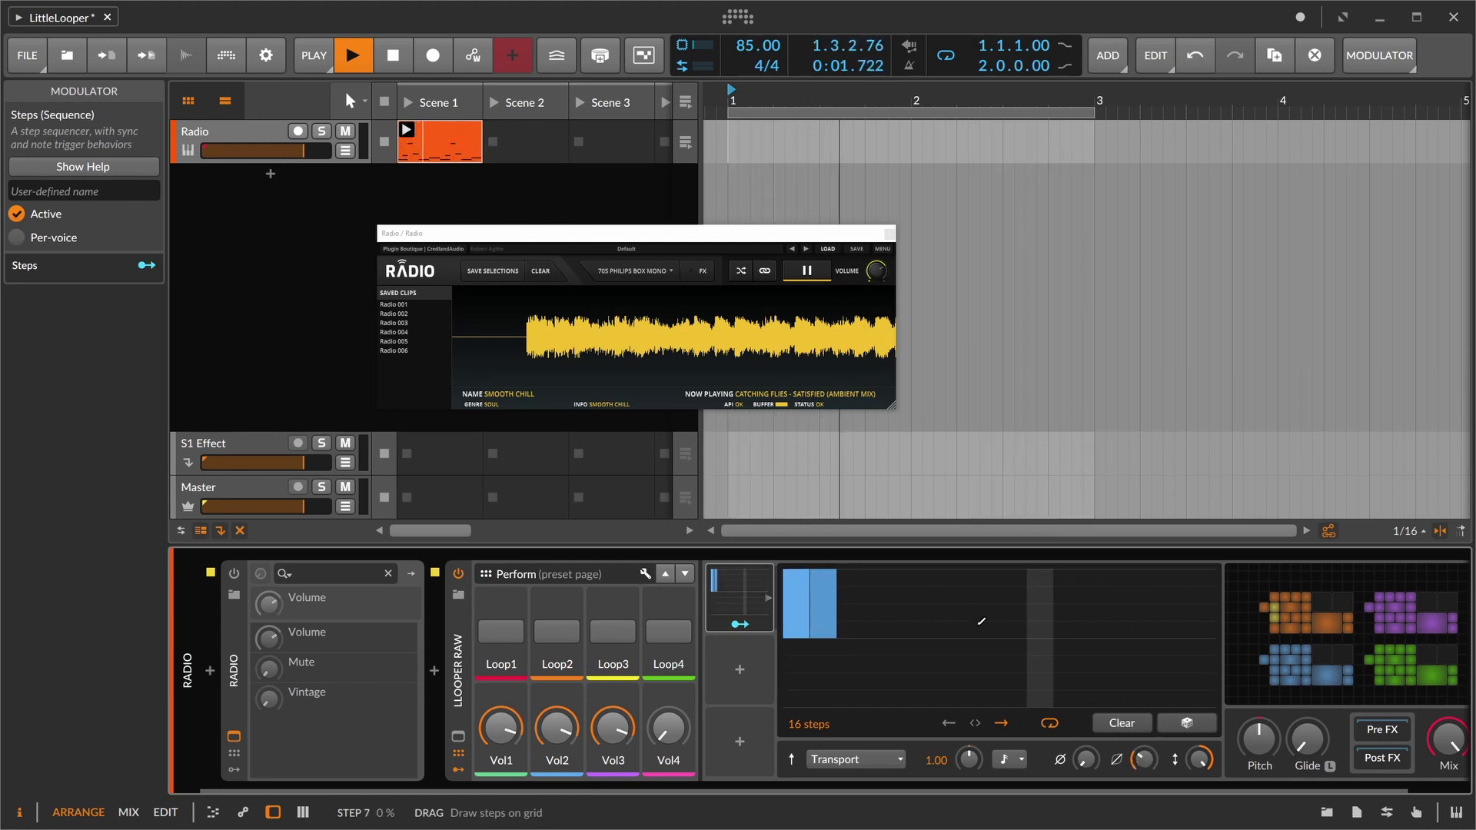
Map the Steps modulator to Loop1.
{"action": "left_click", "coordinate": [750, 628]}
{"action": "left_click", "coordinate": [749, 627]}
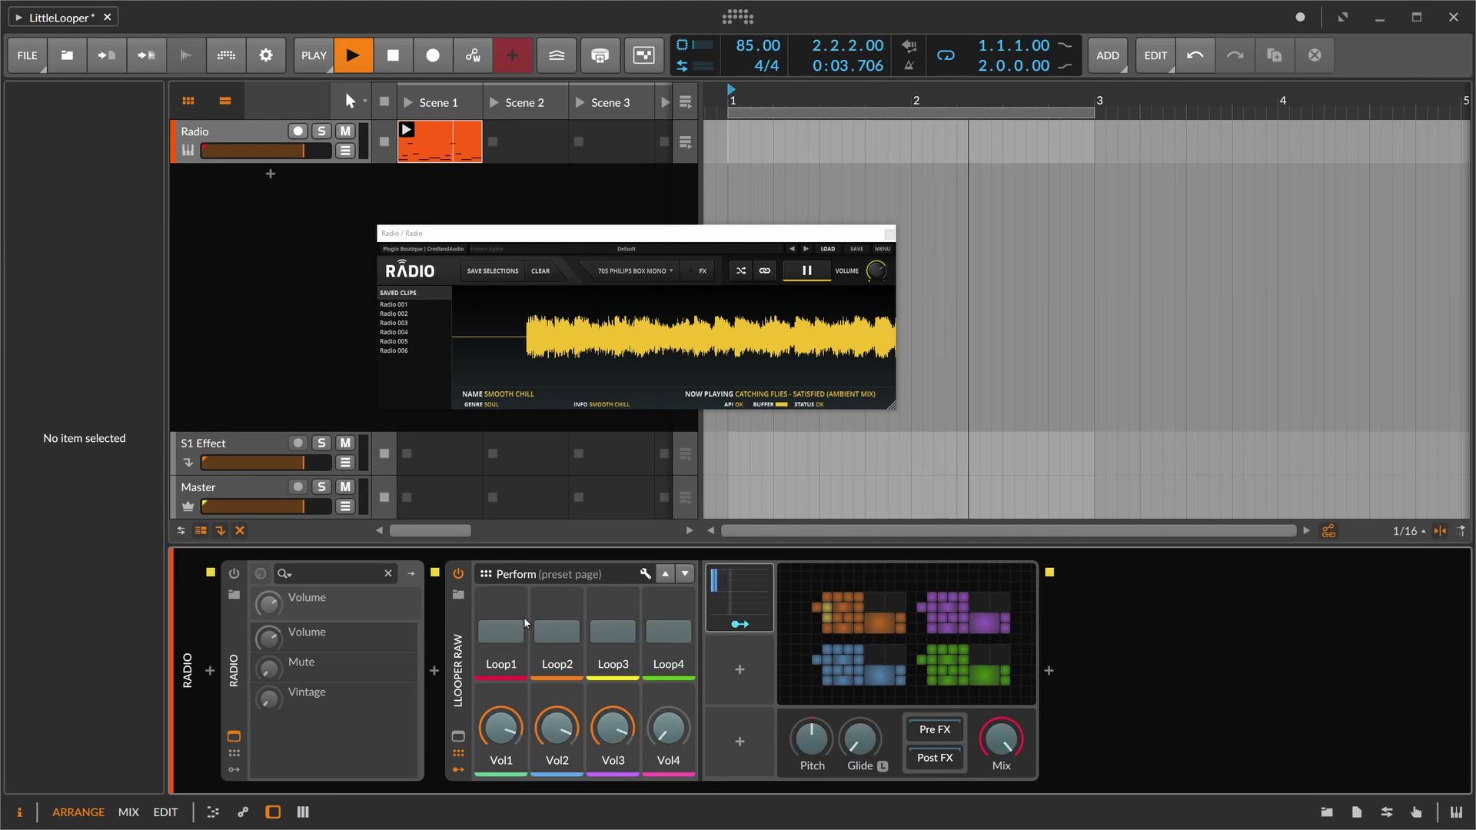
{"action": "left_click", "coordinate": [501, 632]}
{"action": "left_click", "coordinate": [728, 621]}
Duplicate the Steps modulator, set the copy to 13 steps and map it to Loop2.
{"action": "left_click", "coordinate": [767, 599]}
{"action": "key", "text": "ctrl+d"}
{"action": "left_click", "coordinate": [768, 671]}
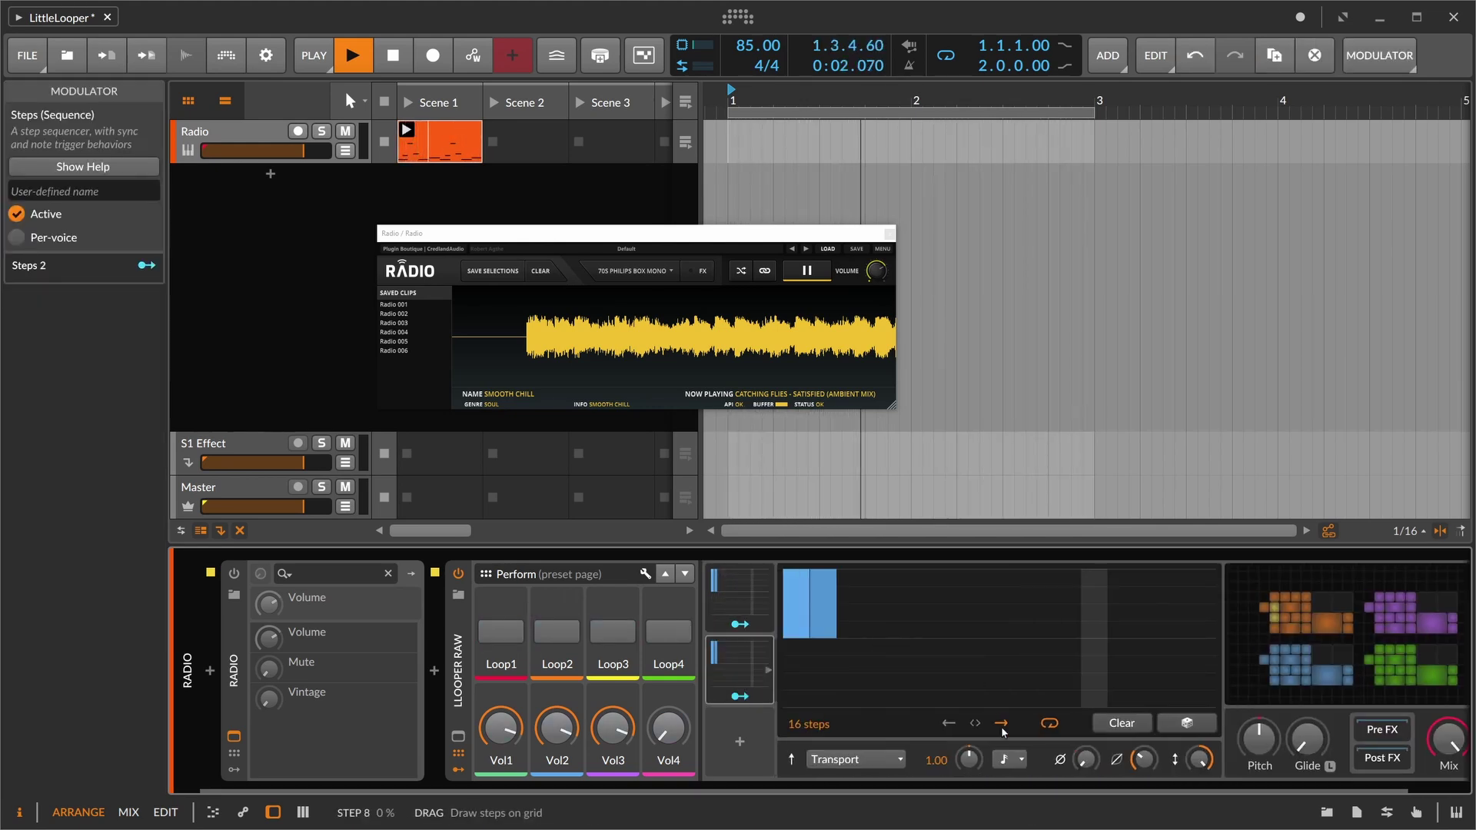
{"action": "left_click_drag", "start_coordinate": [796, 725], "coordinate": [796, 746]}
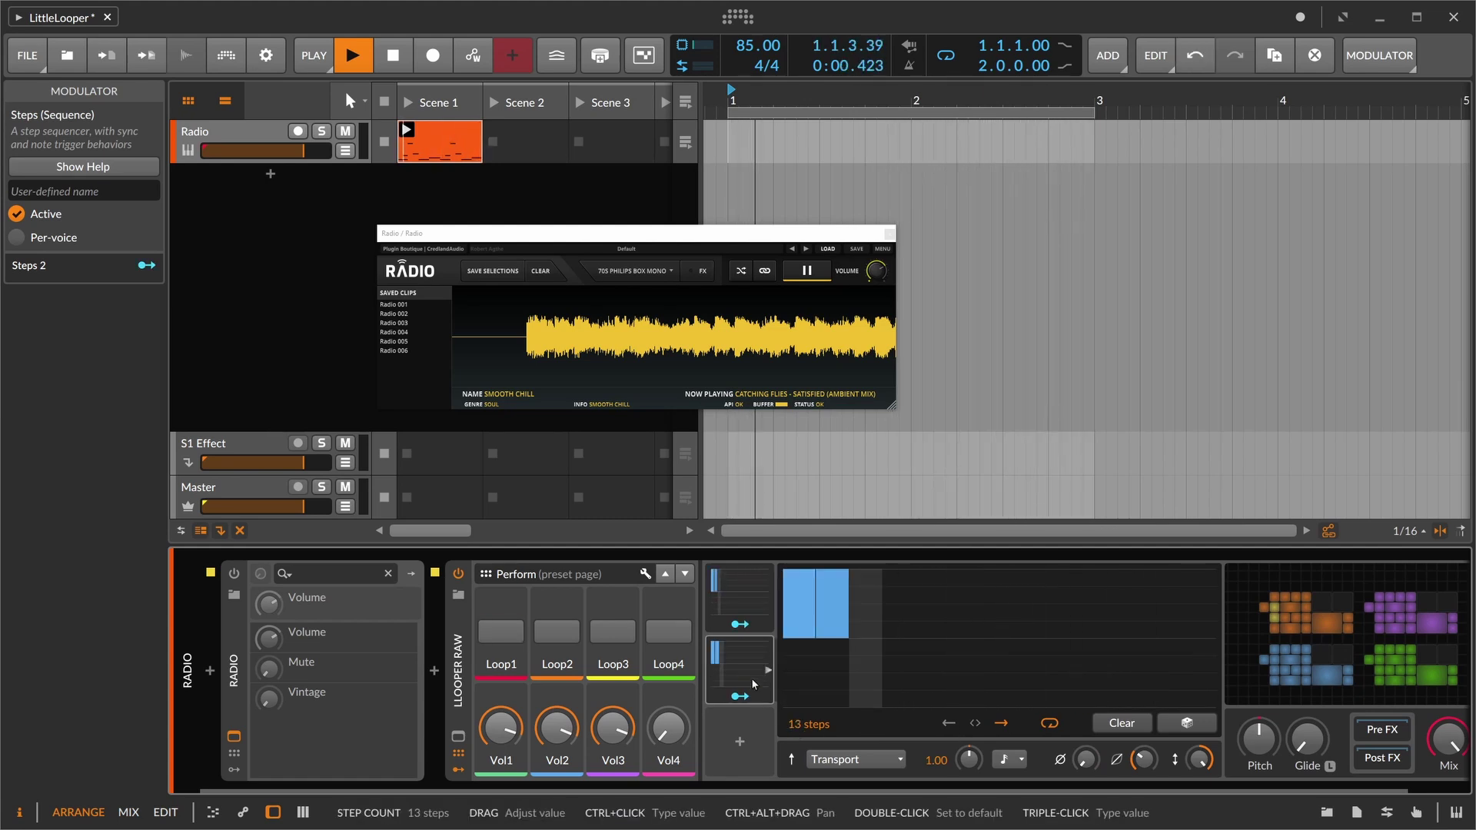
{"action": "left_click", "coordinate": [556, 631]}
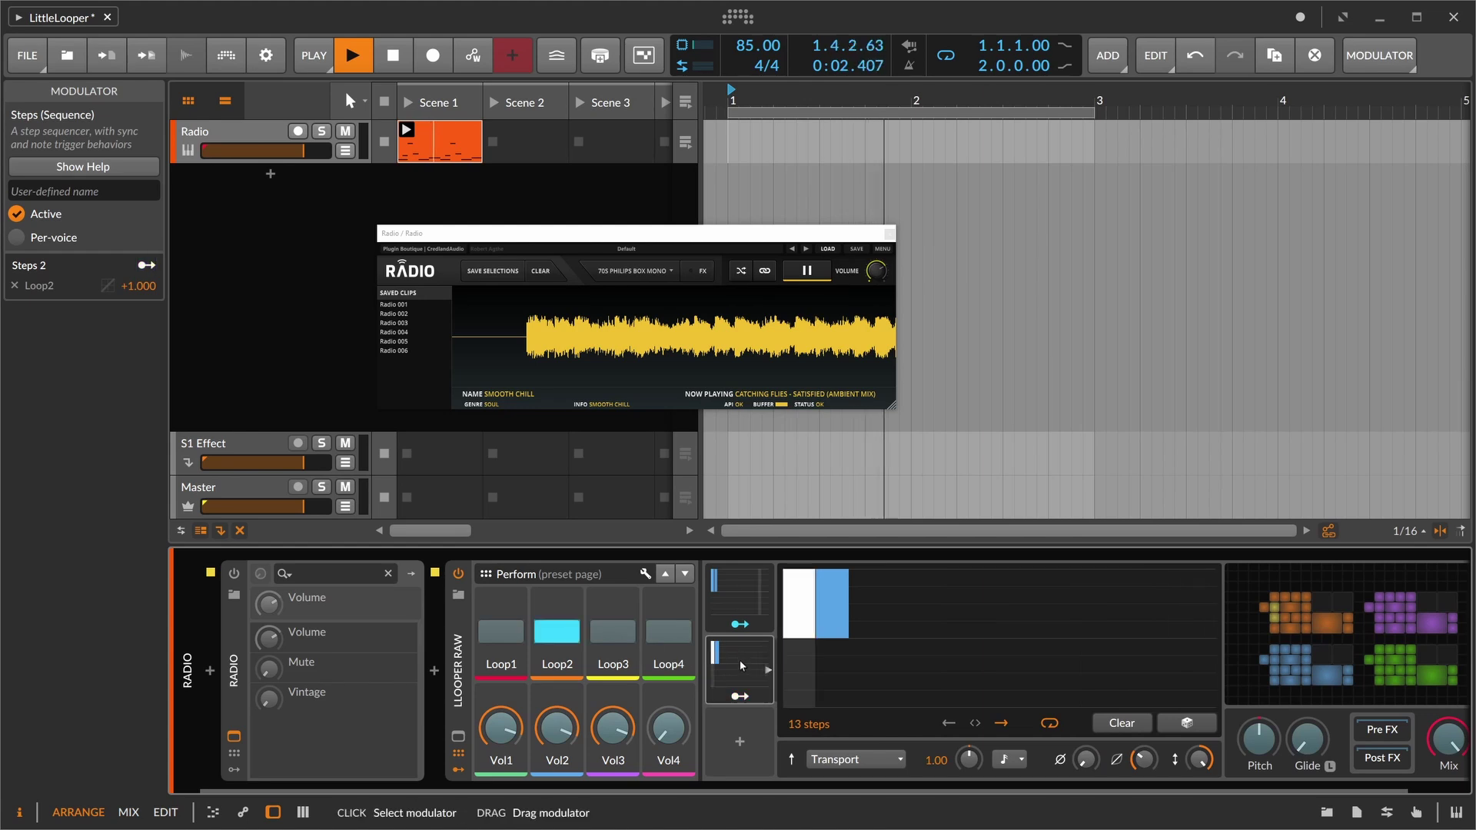
Copy the Steps modulator into a third slot, map it to Loop3 and set it to 10 steps.
{"action": "left_click_drag", "start_coordinate": [740, 655], "coordinate": [736, 749]}
{"action": "left_click", "coordinate": [739, 768]}
{"action": "left_click", "coordinate": [739, 768]}
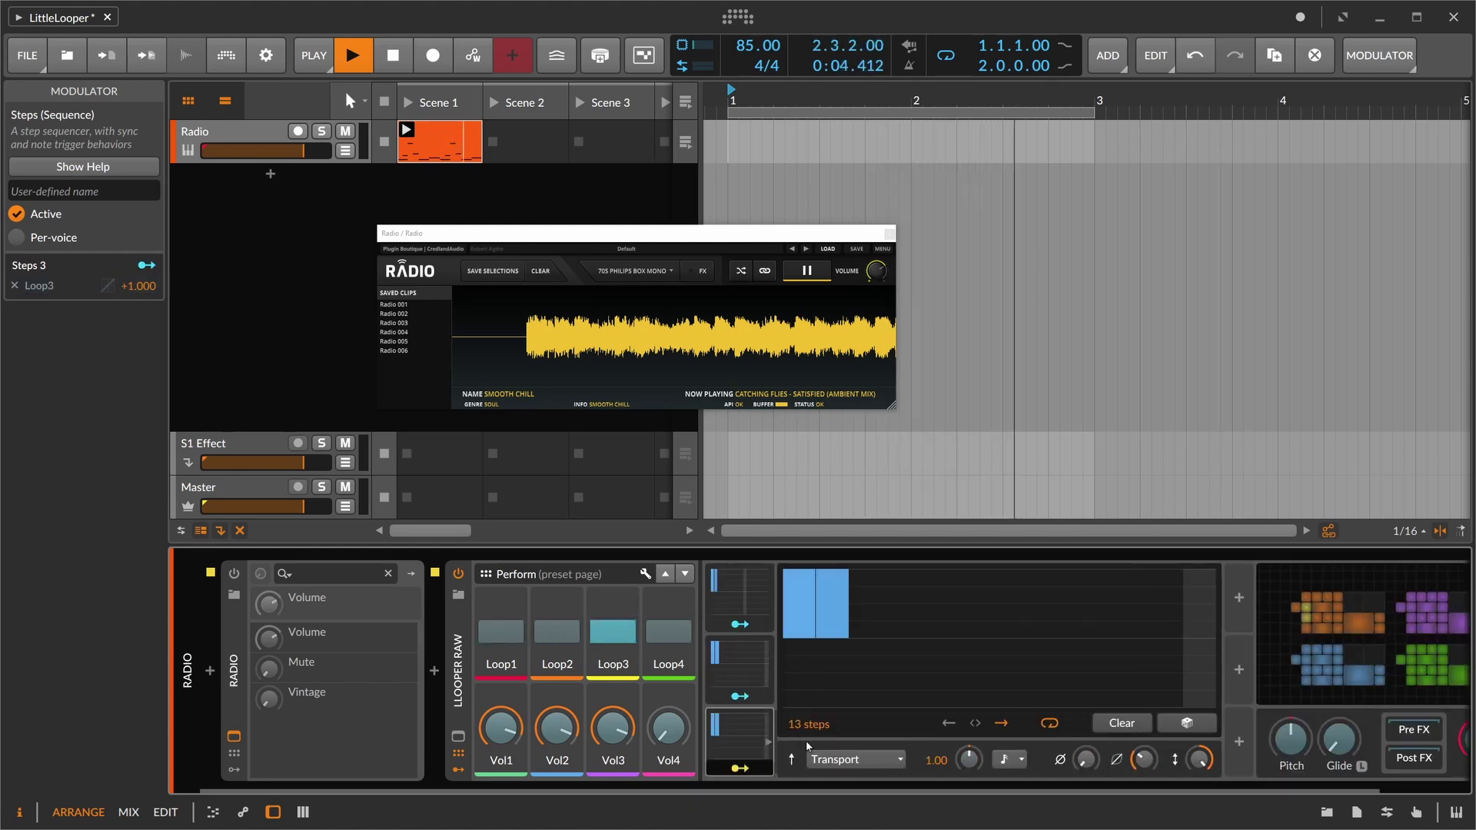
{"action": "left_click_drag", "start_coordinate": [809, 724], "coordinate": [832, 599]}
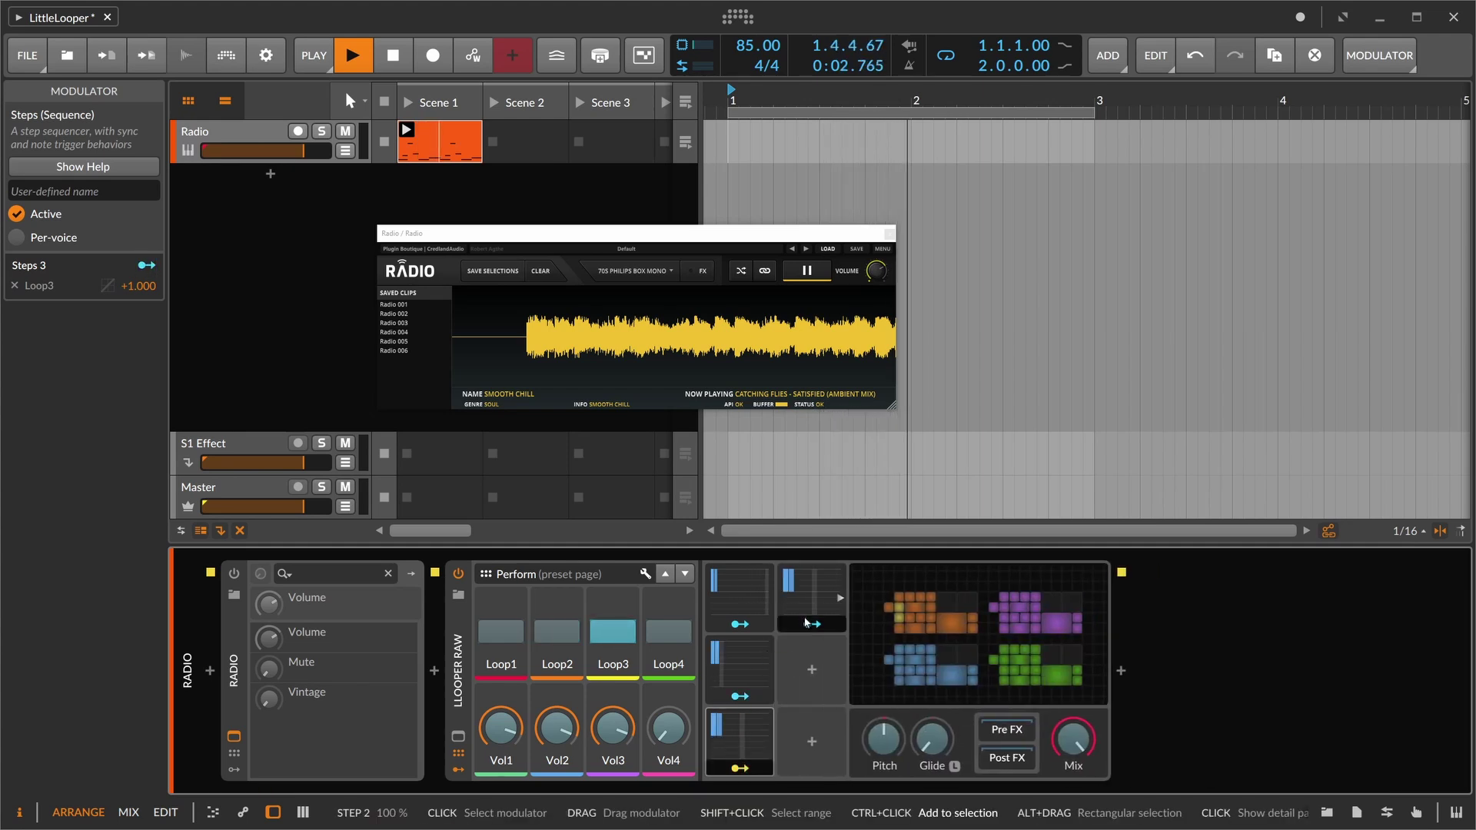
Map a fourth Steps copy with 9 steps to Loop4 and raise Vol4 to match the other volumes.
{"action": "left_click", "coordinate": [817, 626]}
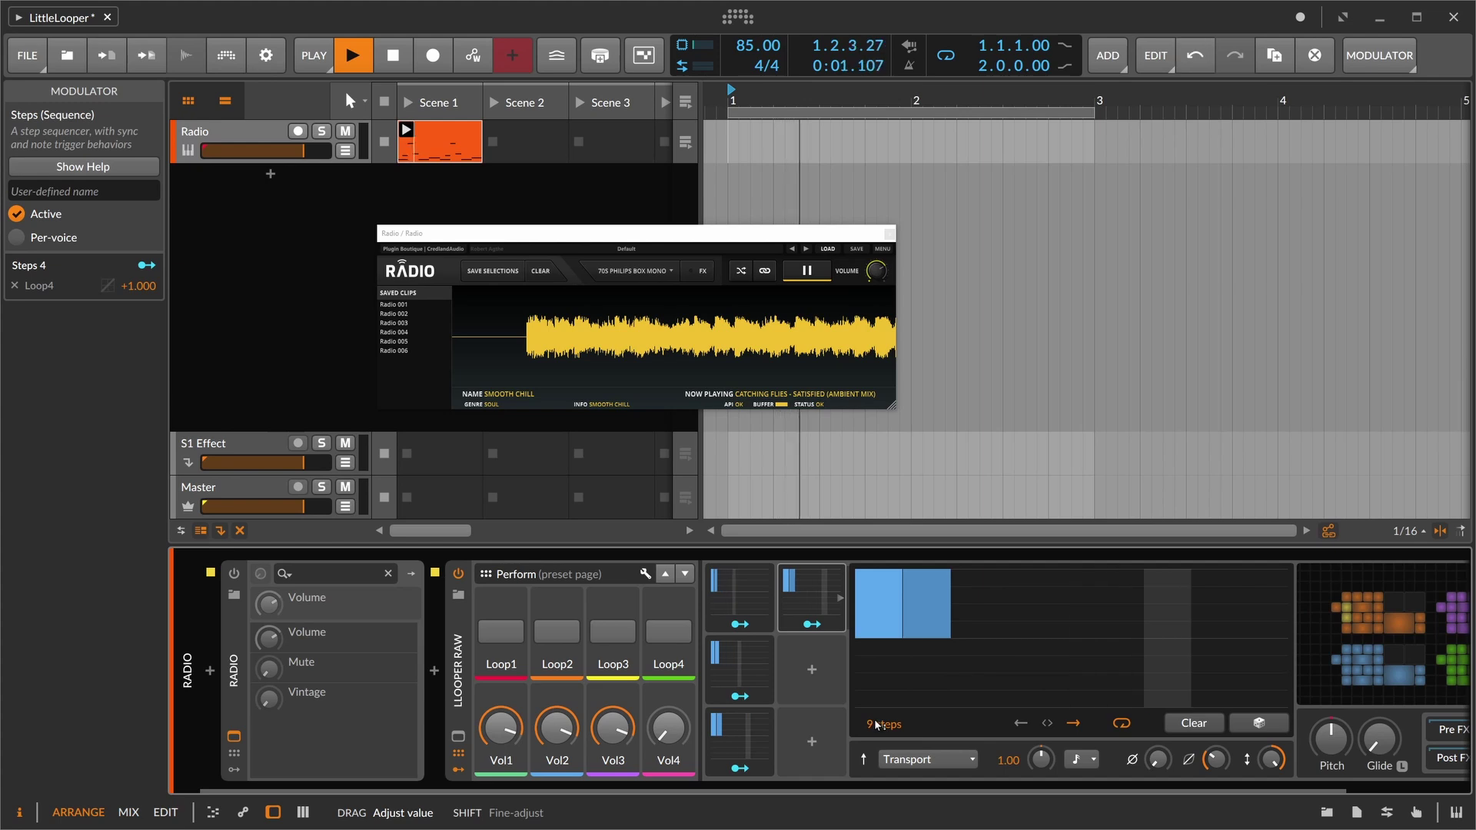
{"action": "left_click", "coordinate": [813, 619]}
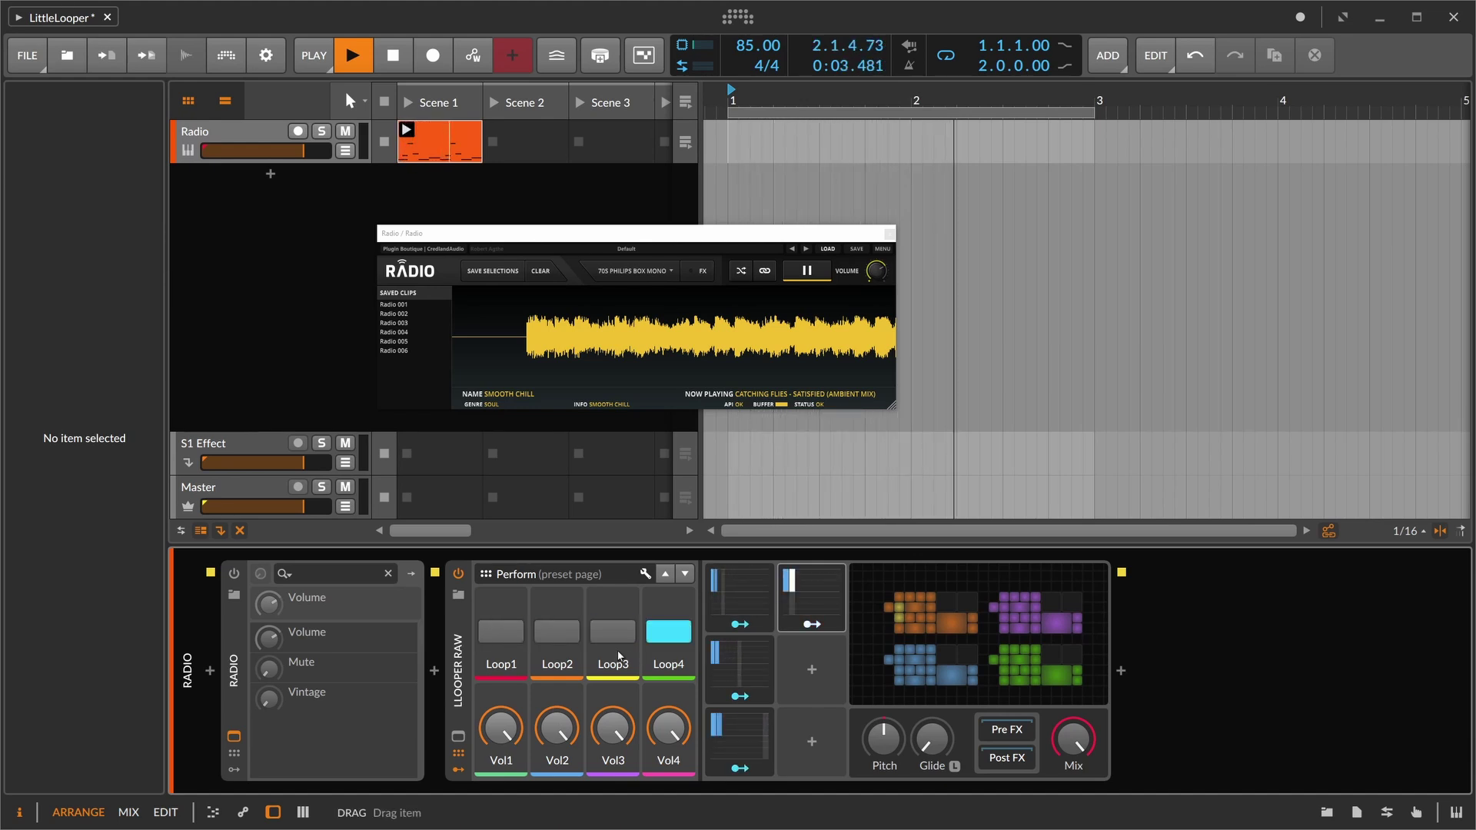
Extend the Loop3 step pattern to three full steps and the Loop2 pattern to four full steps.
{"action": "left_click", "coordinate": [723, 670]}
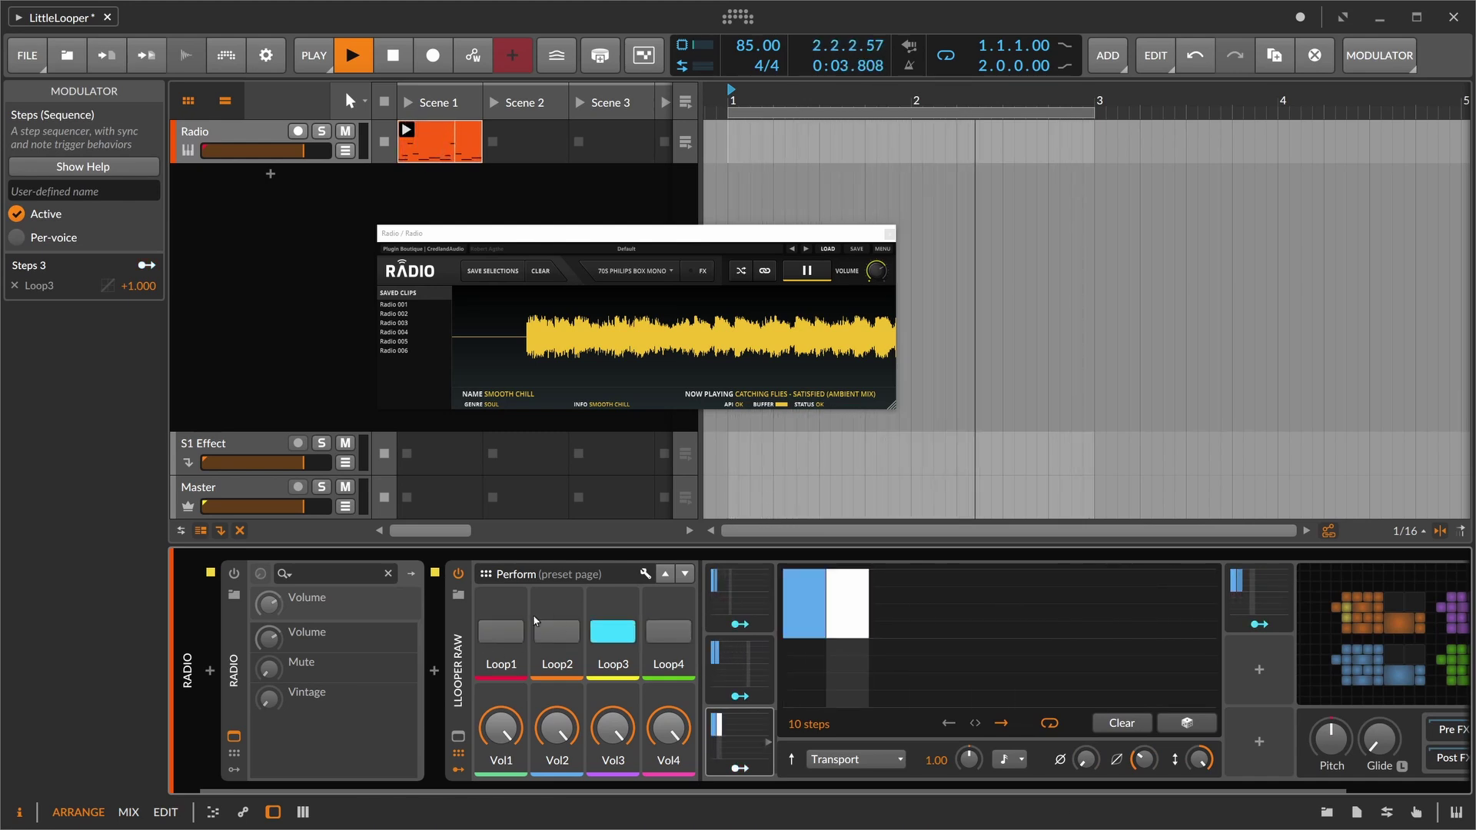
{"action": "left_click_drag", "start_coordinate": [876, 575], "coordinate": [891, 530]}
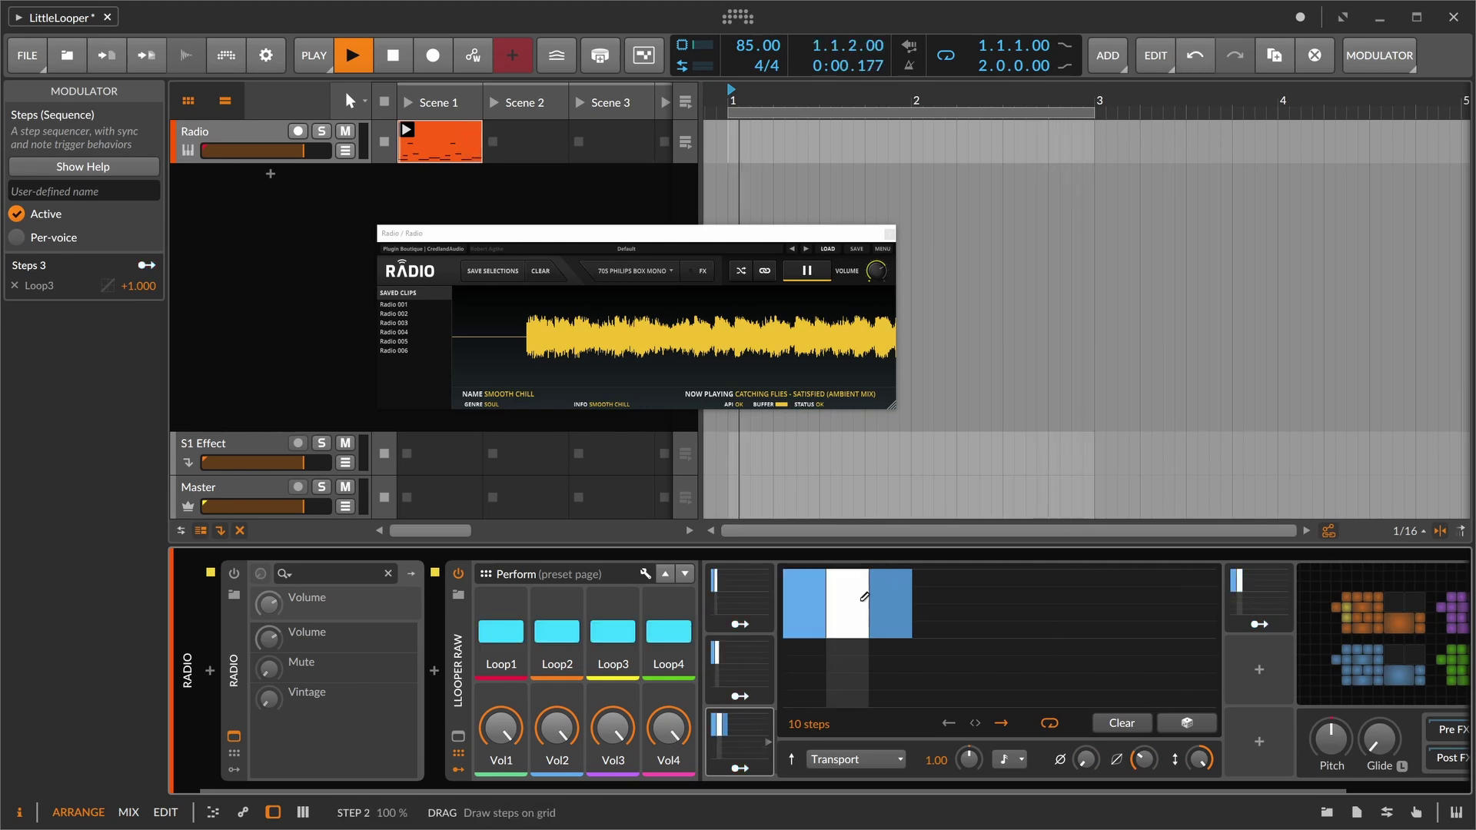
{"action": "left_click", "coordinate": [744, 667]}
{"action": "left_click_drag", "start_coordinate": [867, 584], "coordinate": [879, 555]}
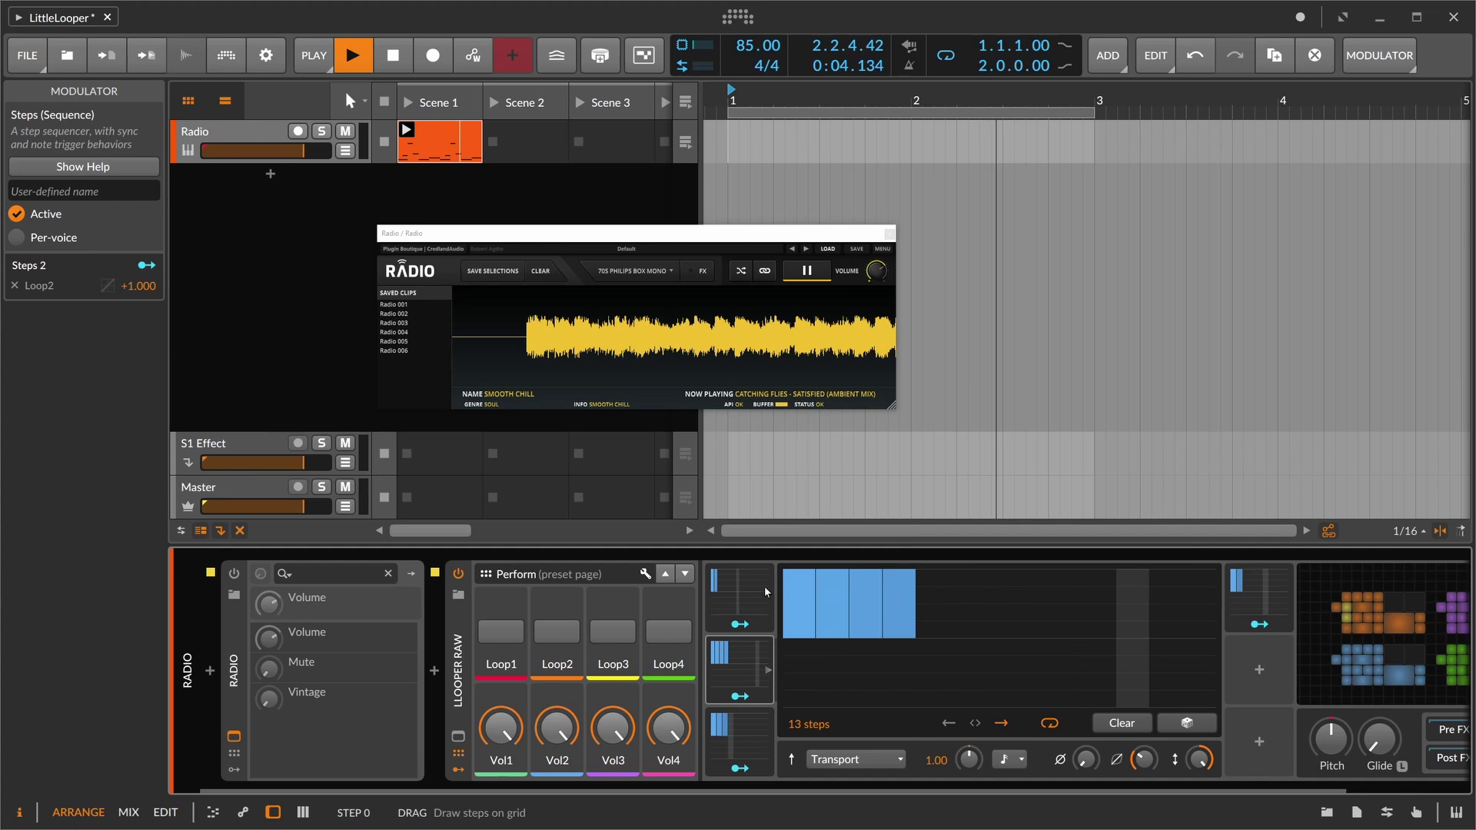
Reduce the Loop4 step pattern to only its first step.
{"action": "left_click", "coordinate": [737, 596]}
{"action": "left_click", "coordinate": [1259, 594]}
{"action": "left_click", "coordinate": [818, 590]}
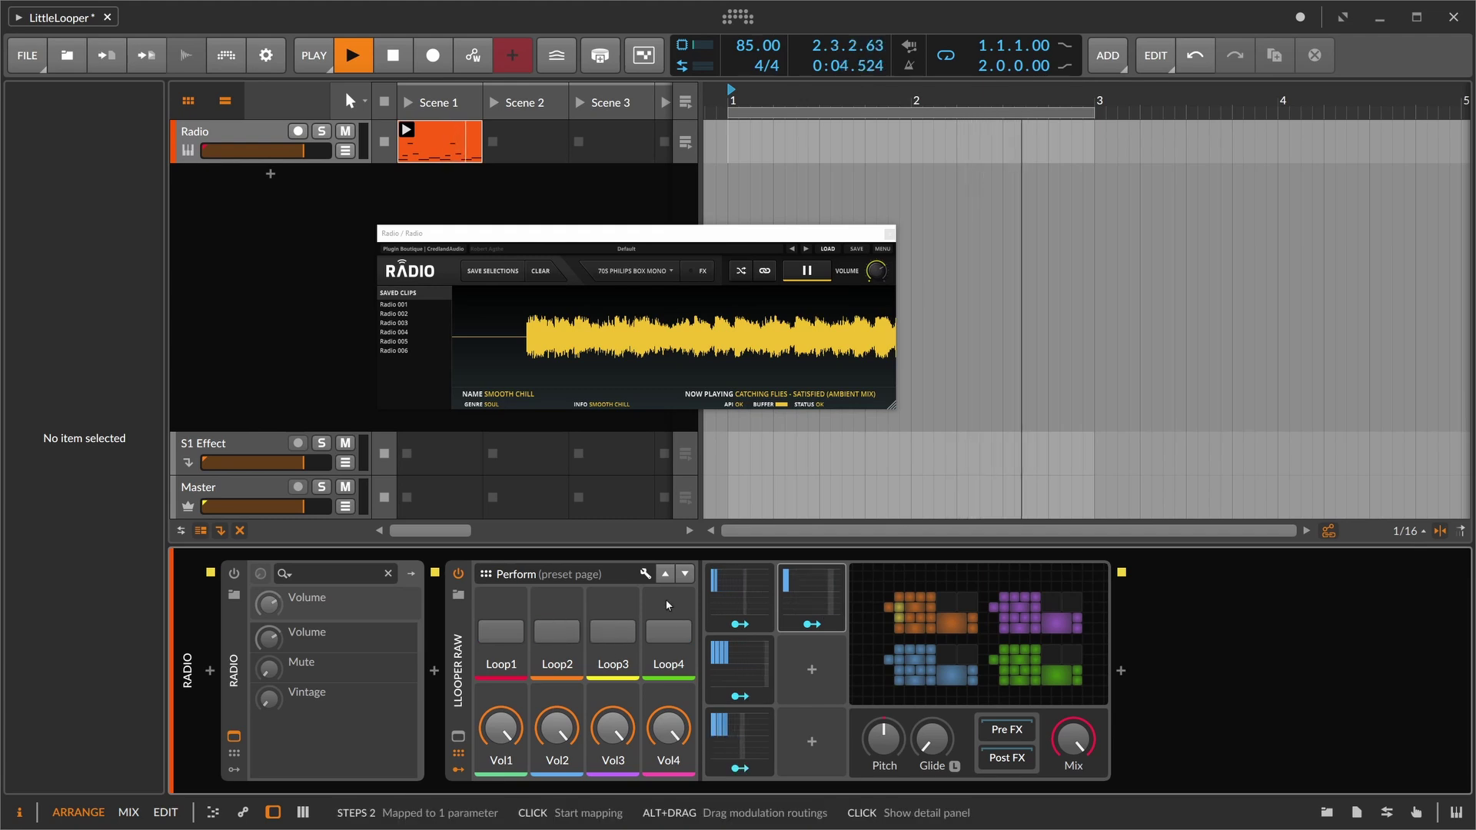
Turn on Restart1 through Restart4 and return to the Perform page.
{"action": "left_click", "coordinate": [684, 573]}
{"action": "left_click", "coordinate": [518, 731]}
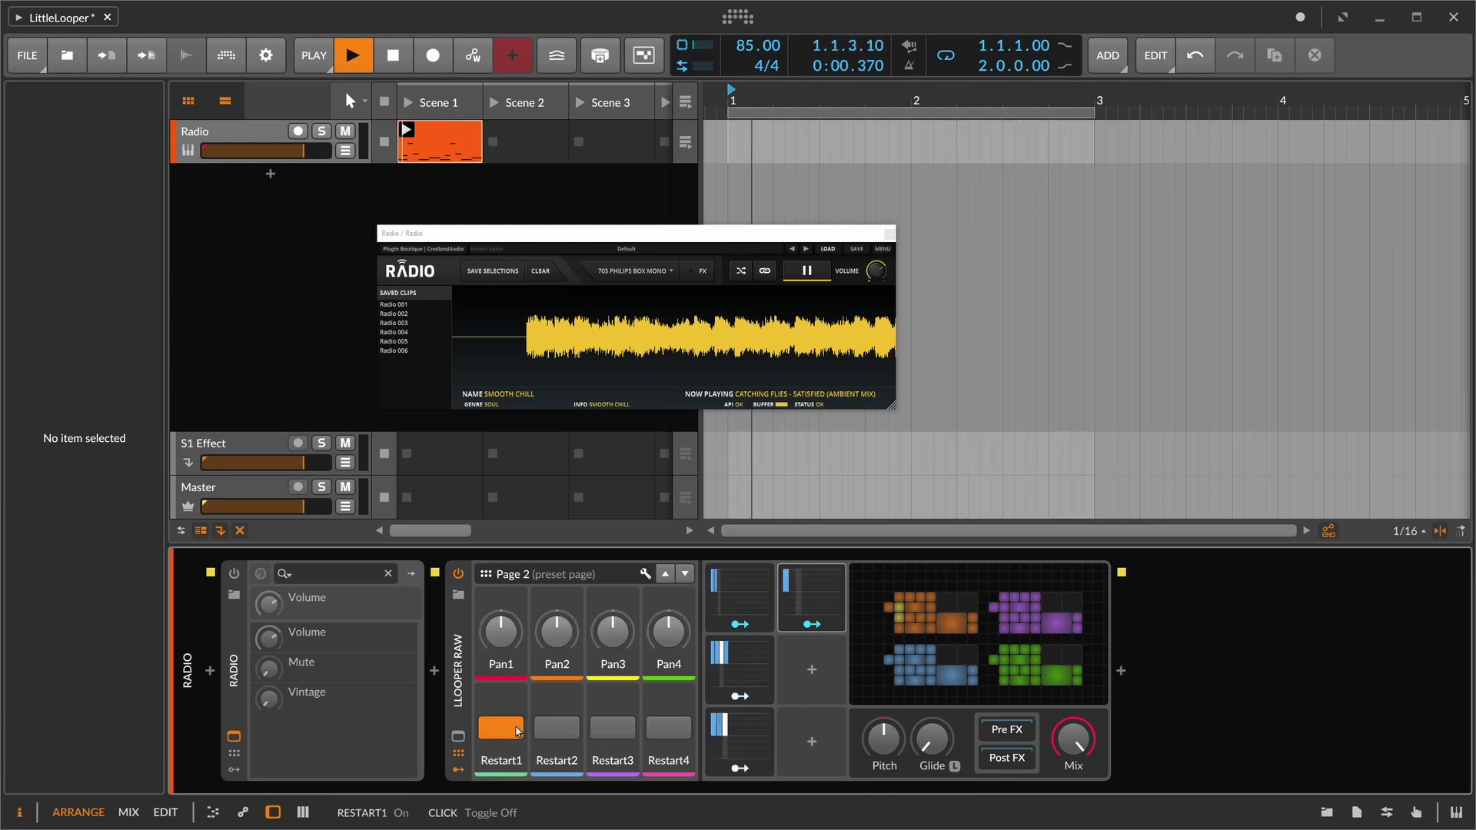
{"action": "left_click", "coordinate": [667, 728]}
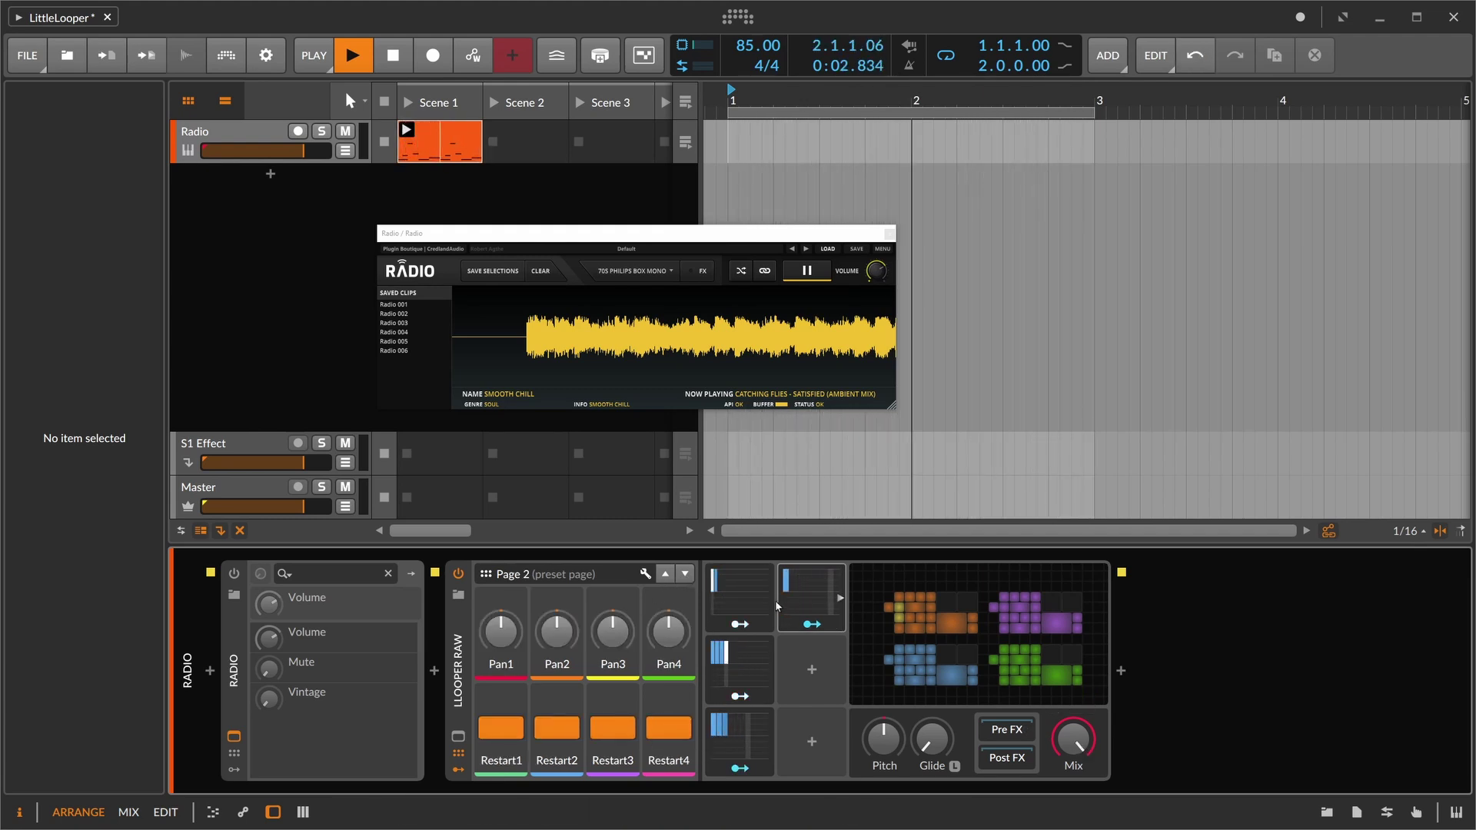
{"action": "left_click", "coordinate": [666, 575]}
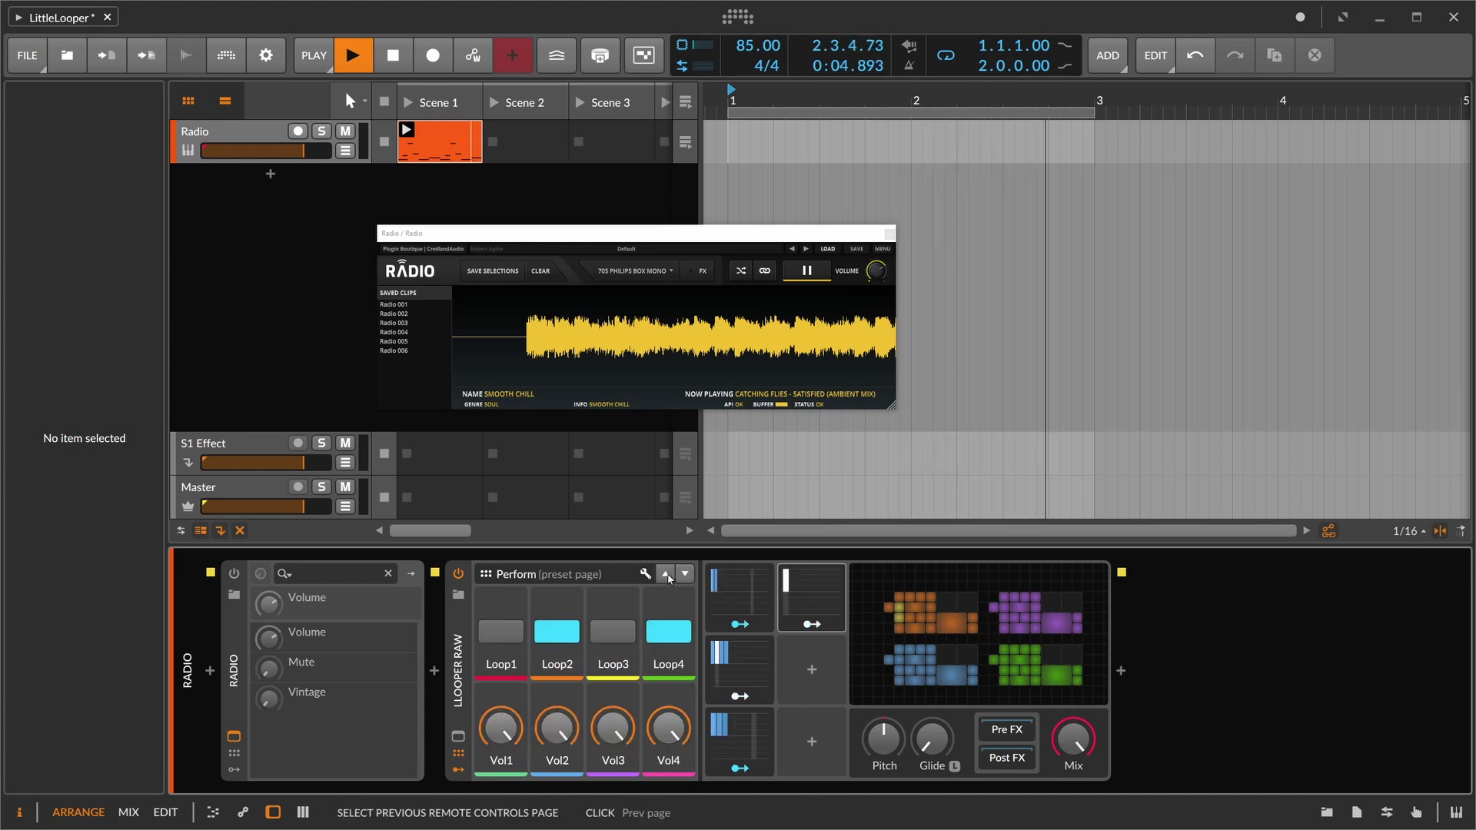
Enable the Radio device and turn off Restart1 through Restart4.
{"action": "left_click", "coordinate": [233, 574]}
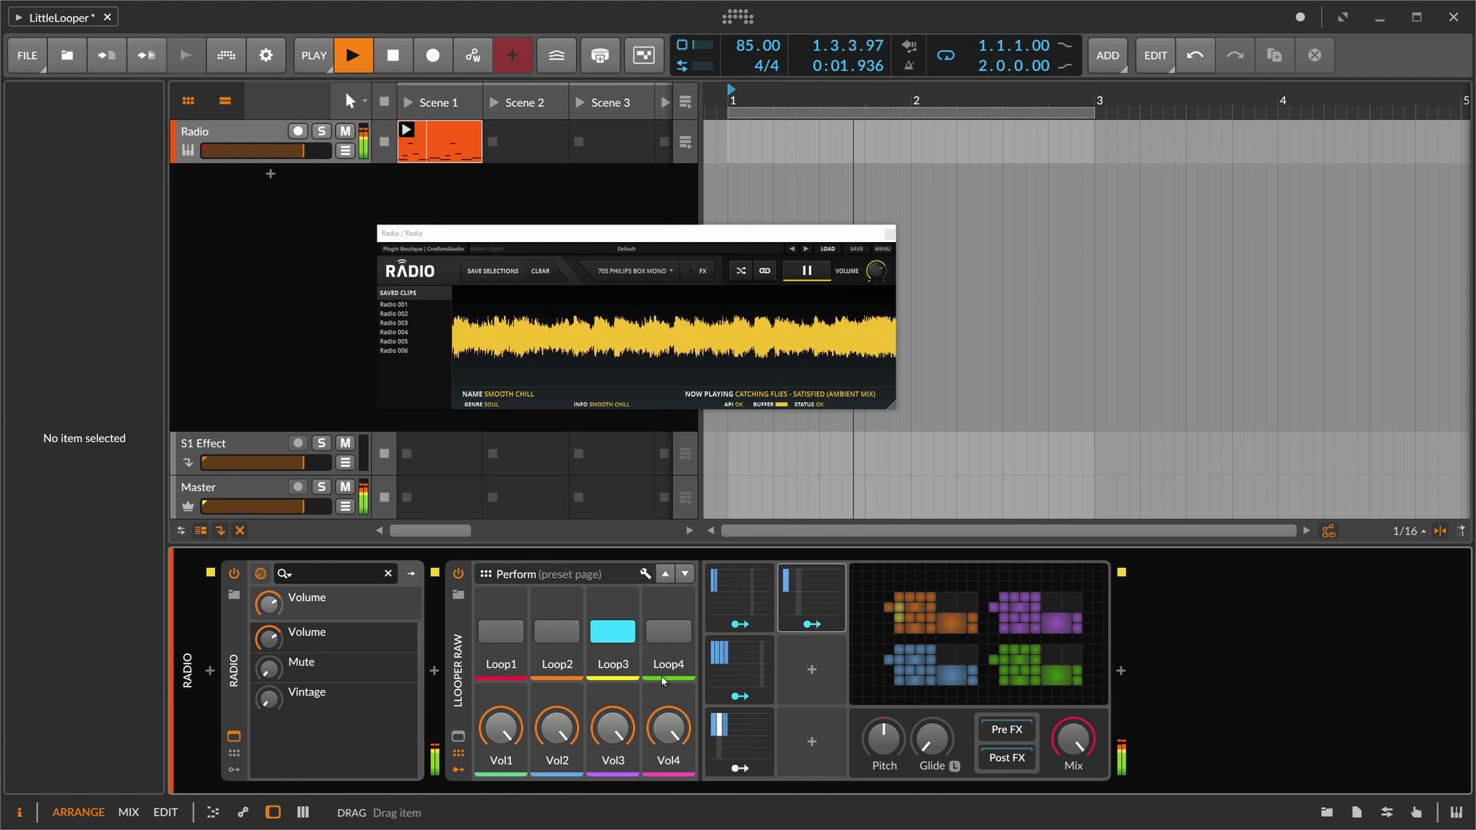
{"action": "left_click", "coordinate": [683, 574]}
{"action": "left_click_drag", "start_coordinate": [512, 730], "coordinate": [634, 732]}
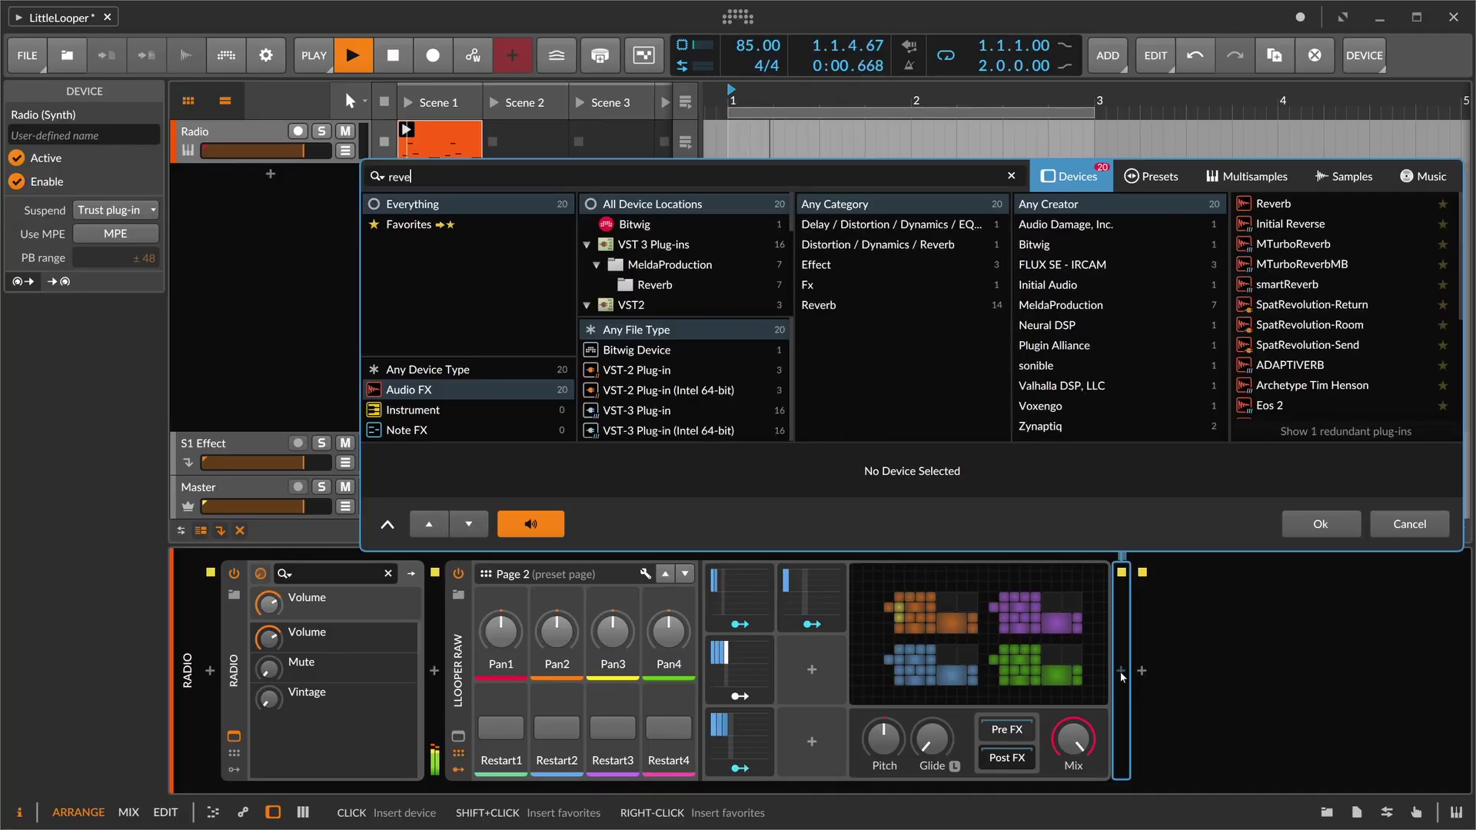
Add a Reverb device after the raw looper and set its Mix to about 47%.
{"action": "key", "text": "Return"}
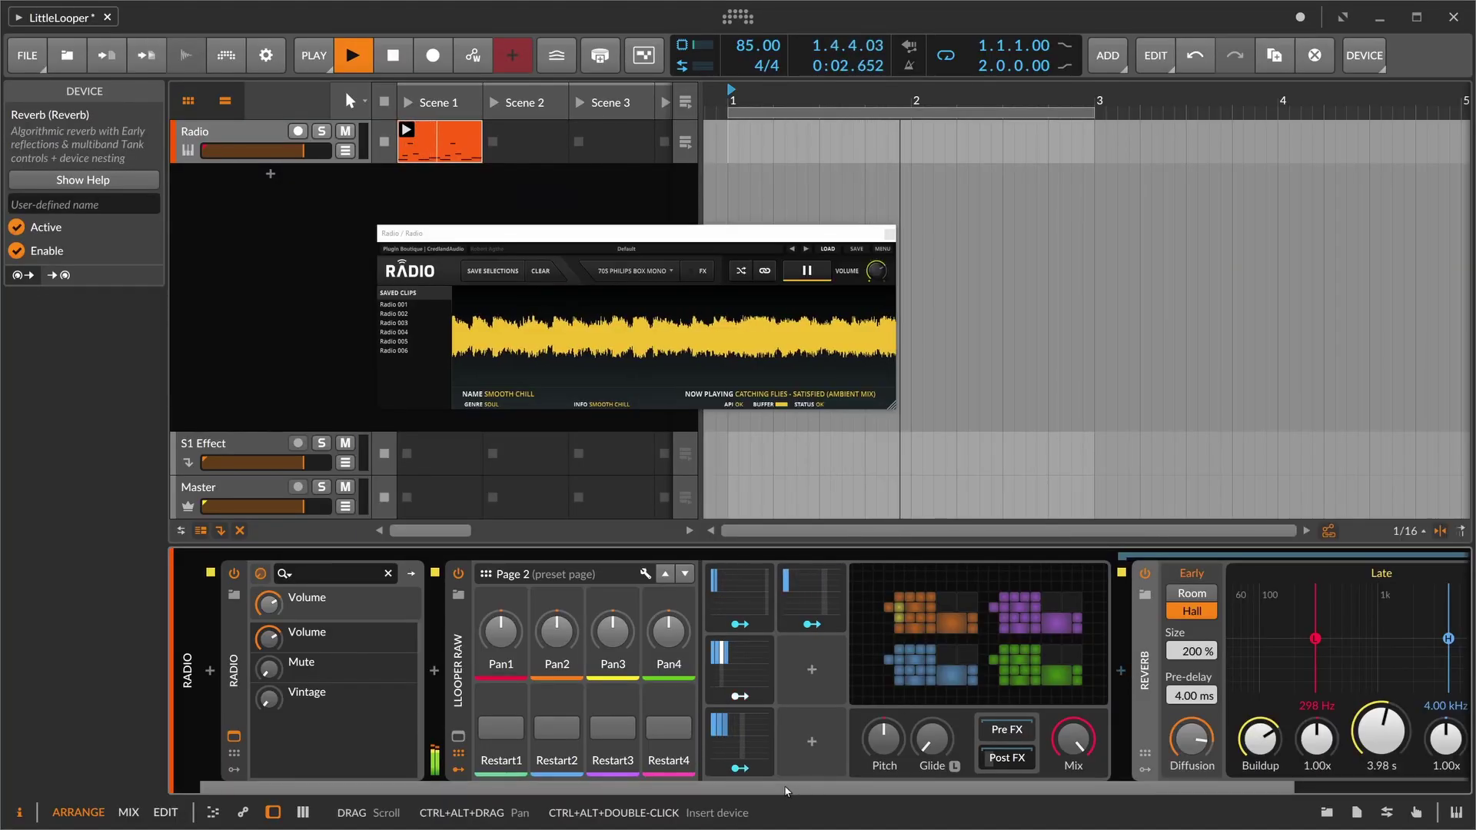
{"action": "scroll", "coordinate": [1279, 745], "scroll_direction": "down", "scroll_amount": 5}
{"action": "left_click_drag", "start_coordinate": [1383, 740], "coordinate": [1382, 730]}
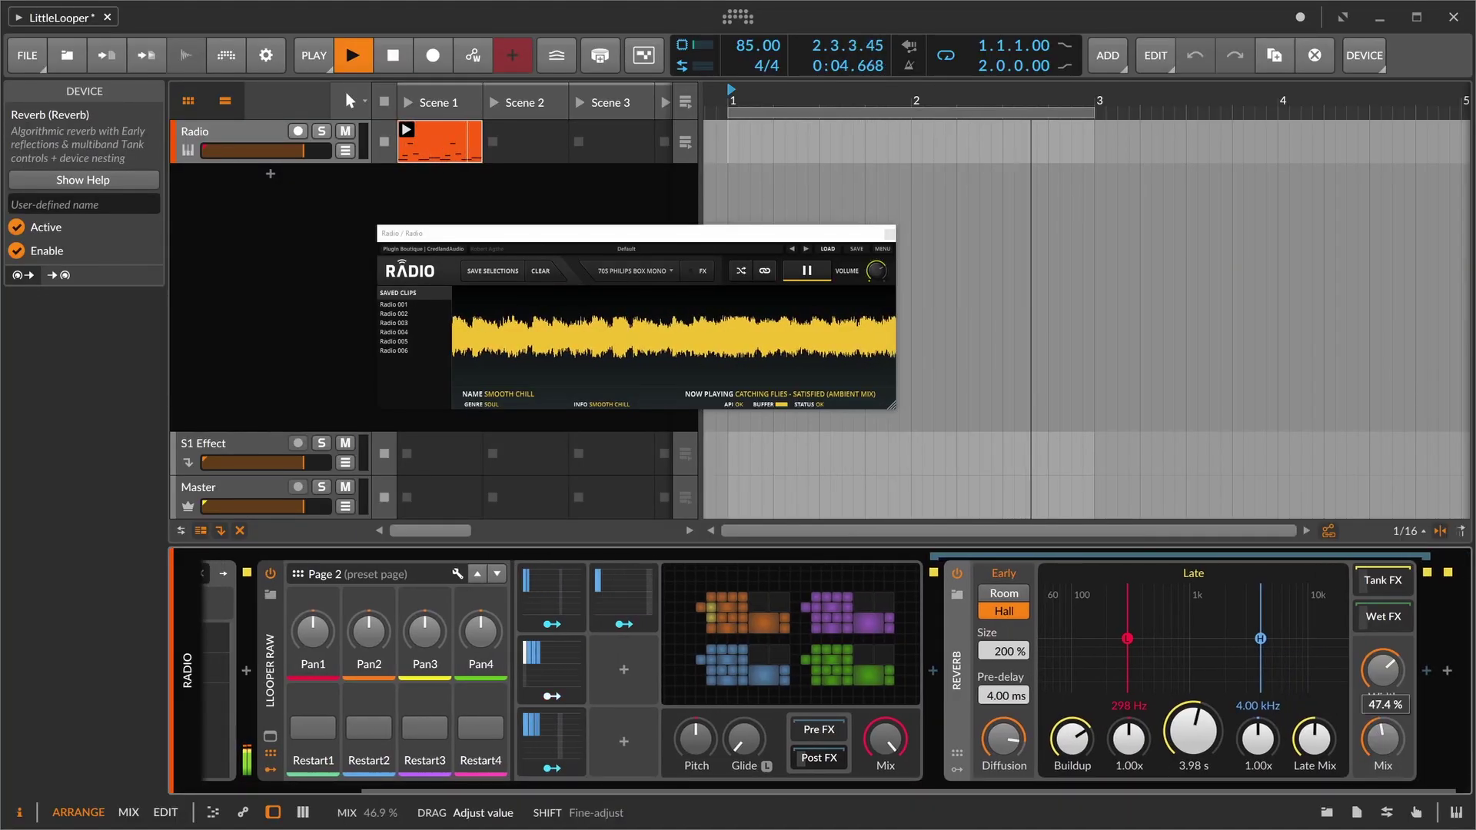
Turn Restart1, Restart2, Restart3 and Restart4 back on in the raw looper.
{"action": "left_click_drag", "start_coordinate": [974, 792], "coordinate": [878, 794]}
{"action": "left_click", "coordinate": [442, 729]}
{"action": "left_click", "coordinate": [497, 729]}
{"action": "left_click", "coordinate": [553, 729]}
{"action": "left_click", "coordinate": [609, 728]}
Lower the raw looper's Mix to about 14% and bring it back up to around halfway.
{"action": "left_click_drag", "start_coordinate": [613, 790], "coordinate": [737, 790]}
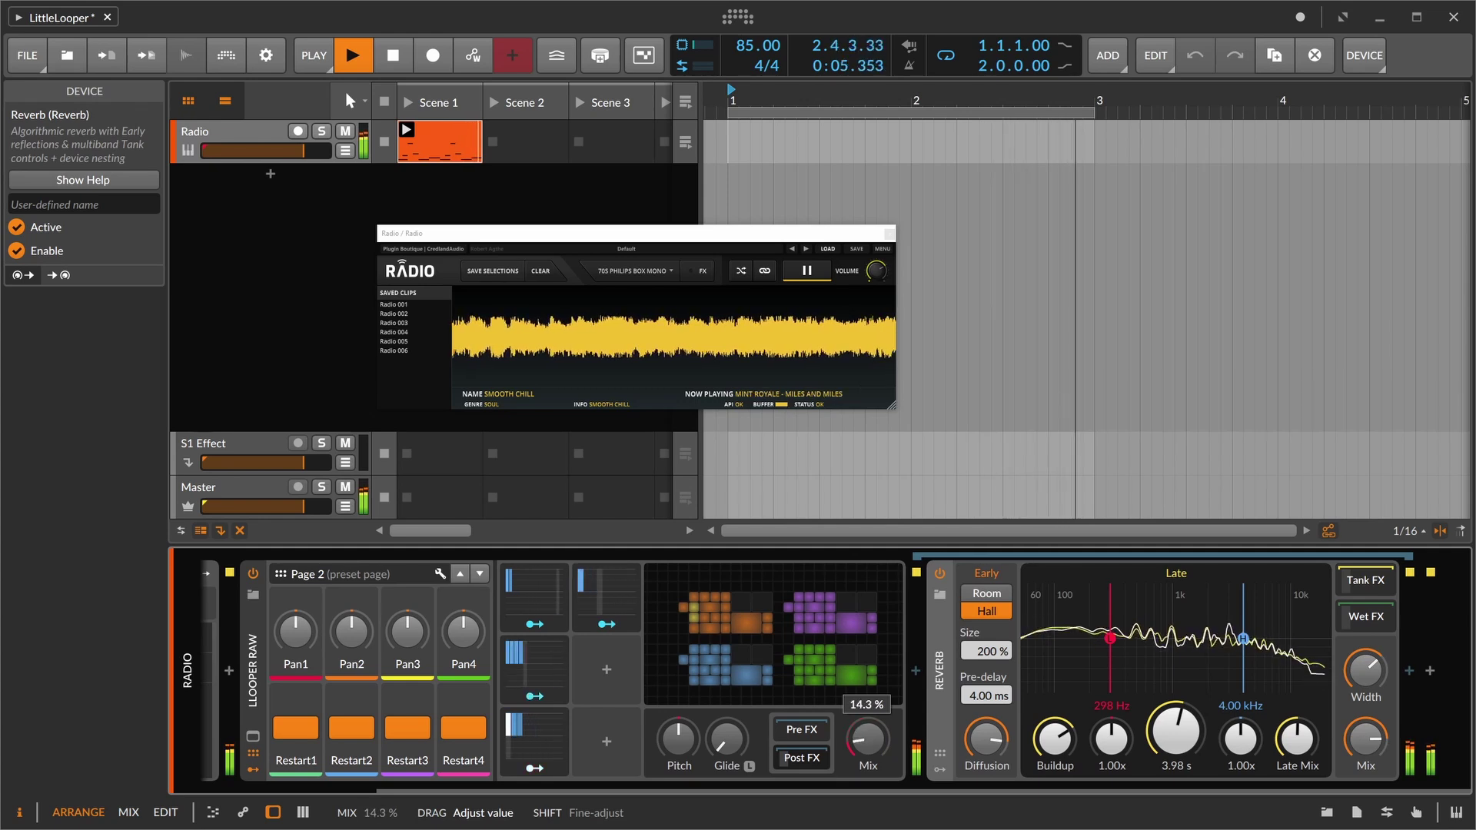
{"action": "left_click_drag", "start_coordinate": [867, 739], "coordinate": [867, 727]}
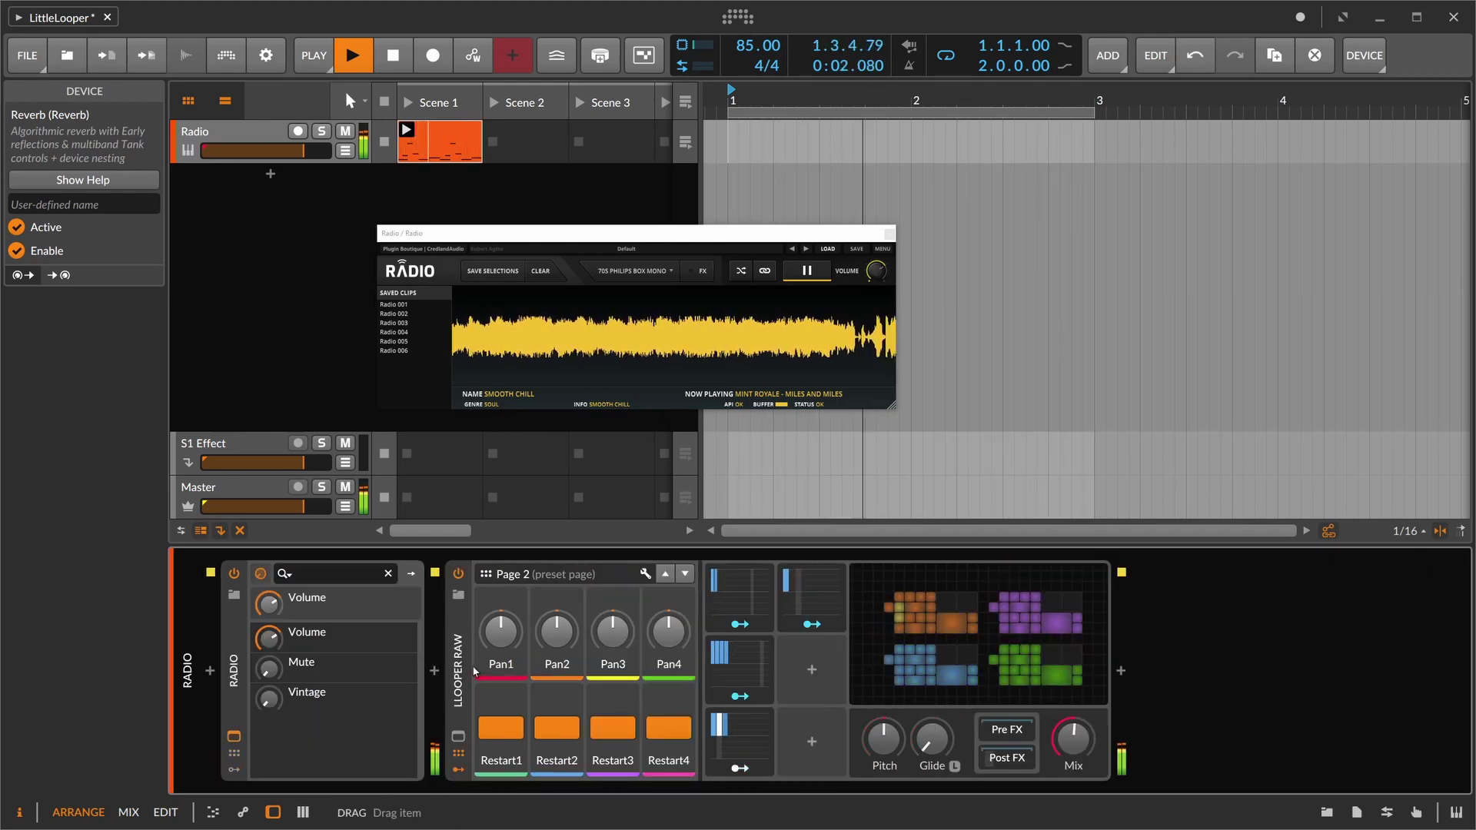
Raise the raw looper's Mix to full and set the Reverb's Mix to about 76%.
{"action": "left_click", "coordinate": [514, 684]}
{"action": "left_click_drag", "start_coordinate": [1062, 753], "coordinate": [1062, 684]}
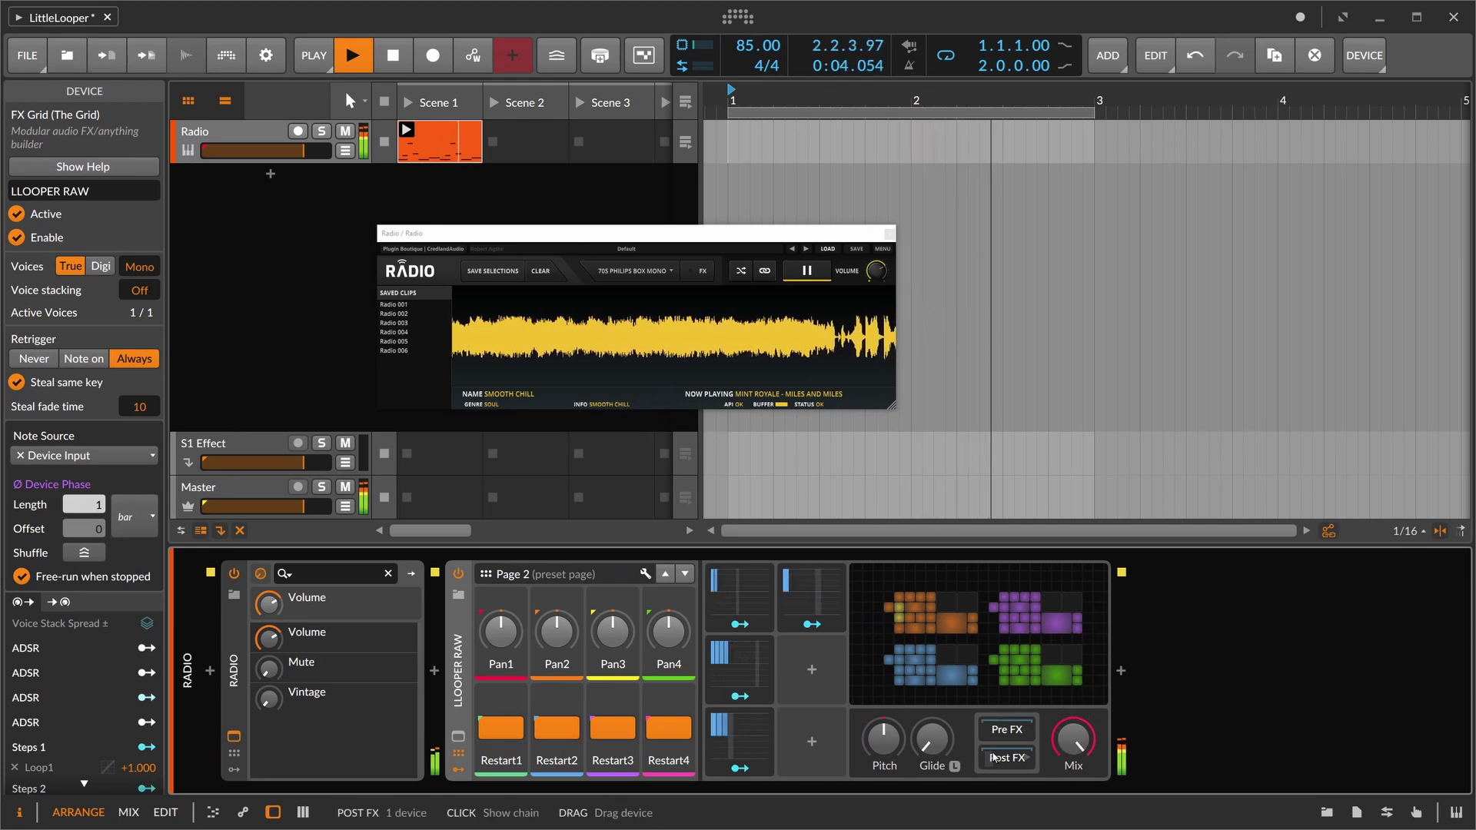
{"action": "left_click", "coordinate": [1008, 758]}
{"action": "left_click_drag", "start_coordinate": [896, 787], "coordinate": [1069, 779]}
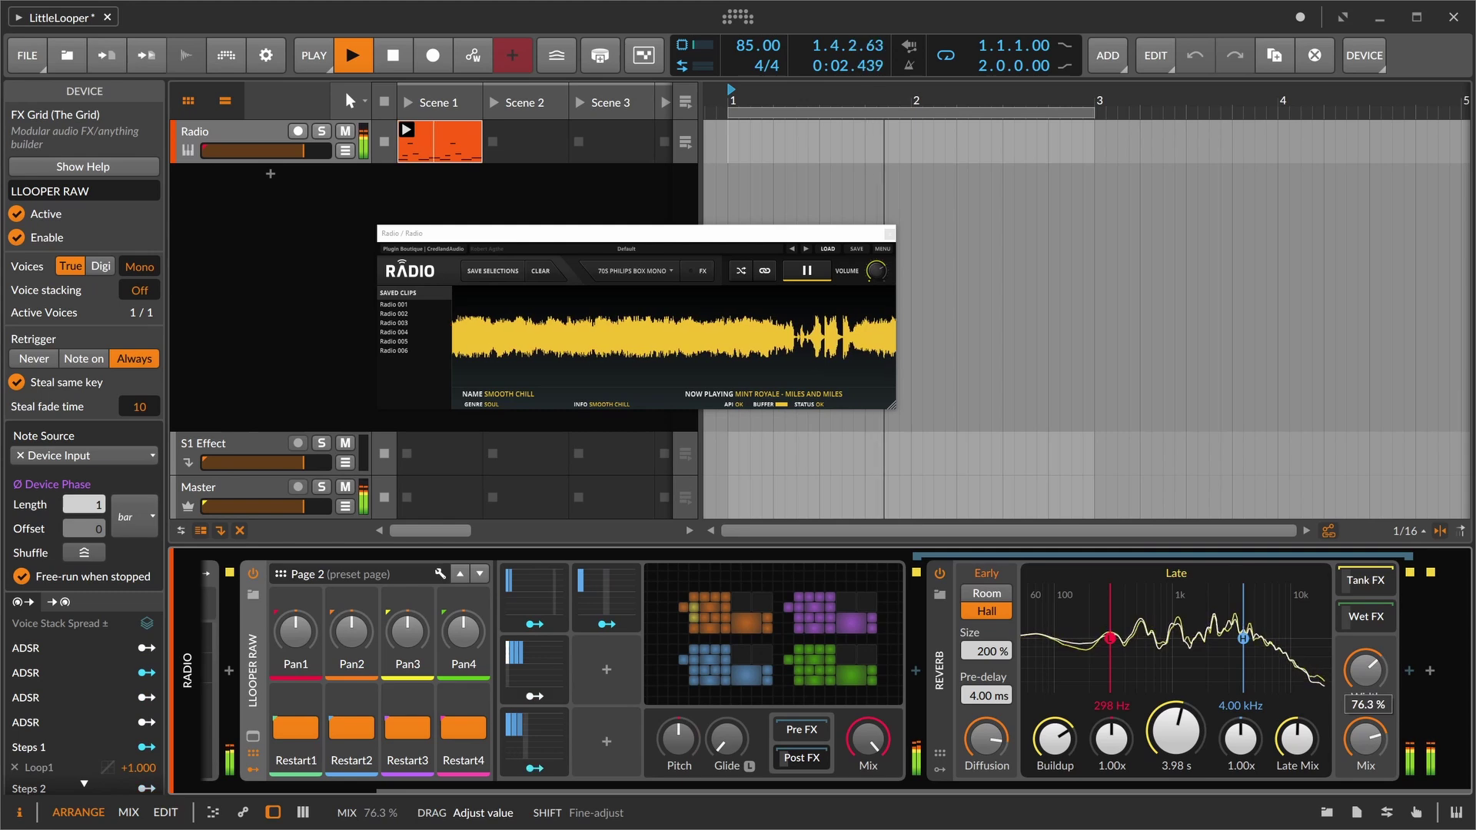
{"action": "left_click_drag", "start_coordinate": [1364, 737], "coordinate": [1365, 736]}
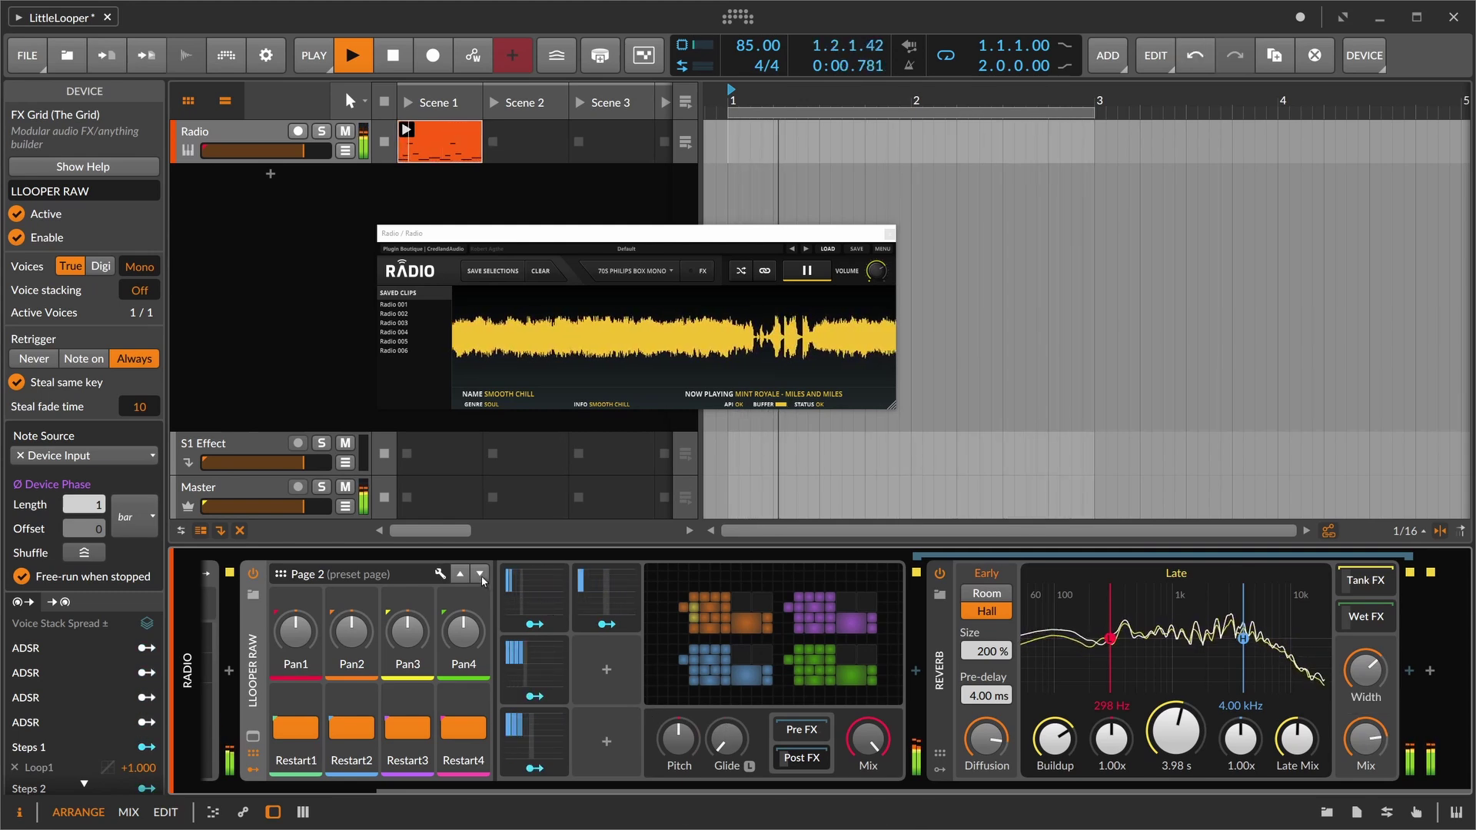
Check the raw looper's Perform controls, then turn off Restart1 through Restart4 on Page 2.
{"action": "left_click", "coordinate": [459, 574]}
{"action": "left_click", "coordinate": [459, 574]}
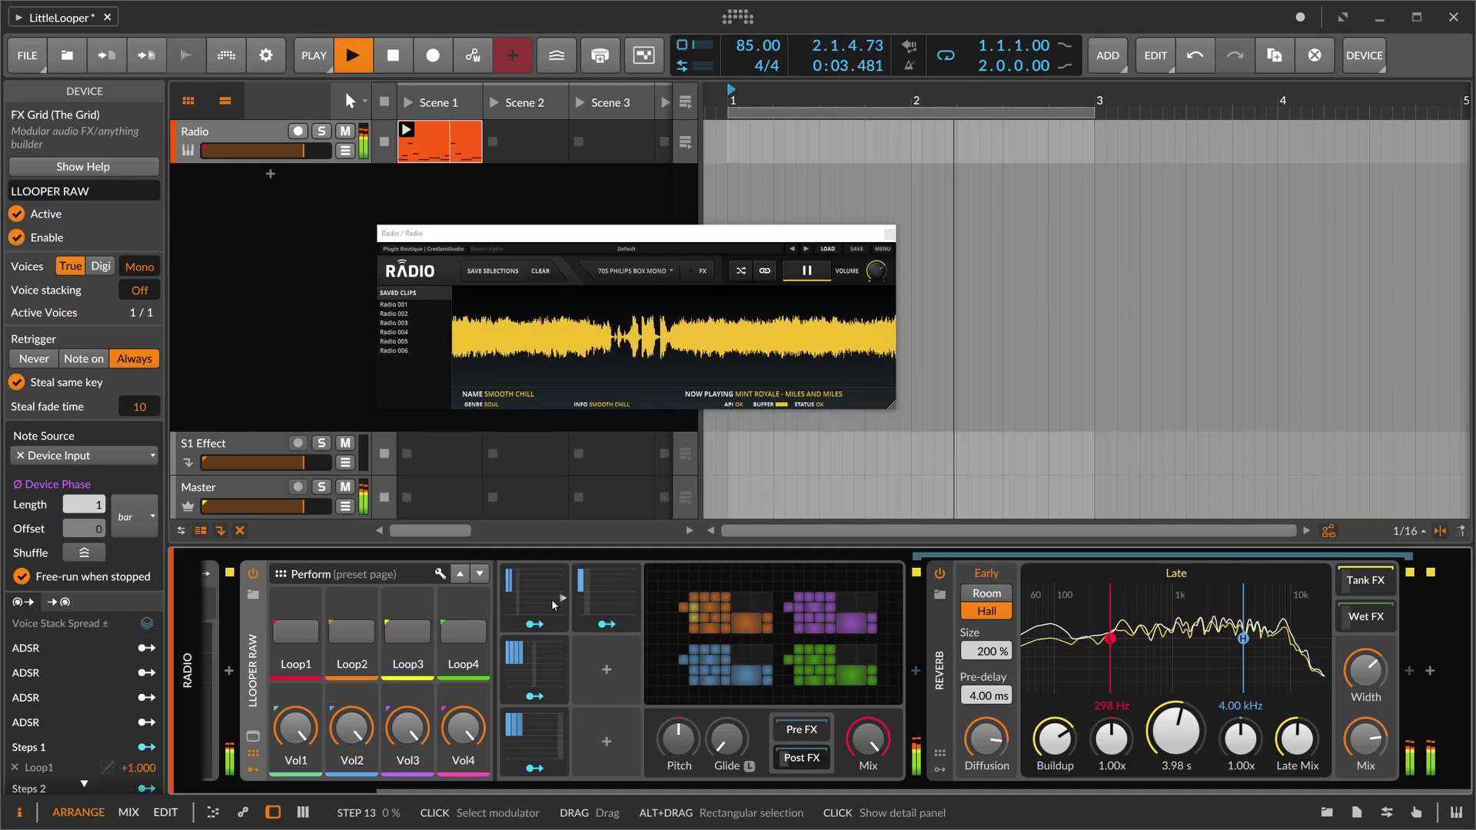
{"action": "left_click", "coordinate": [480, 573]}
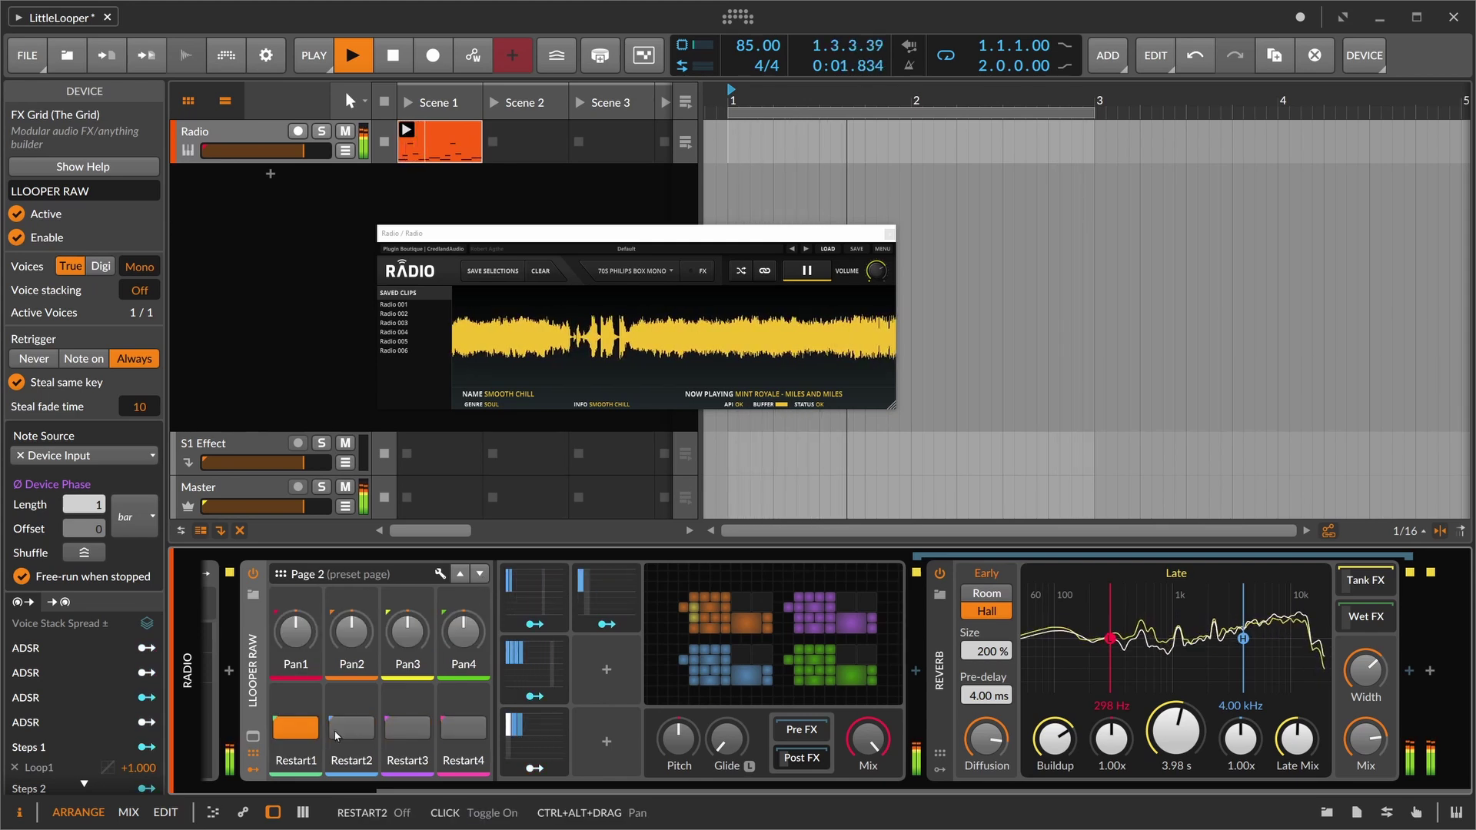
Delete the Radio device from the start of the looper's device chain.
{"action": "left_click_drag", "start_coordinate": [511, 791], "coordinate": [405, 791]}
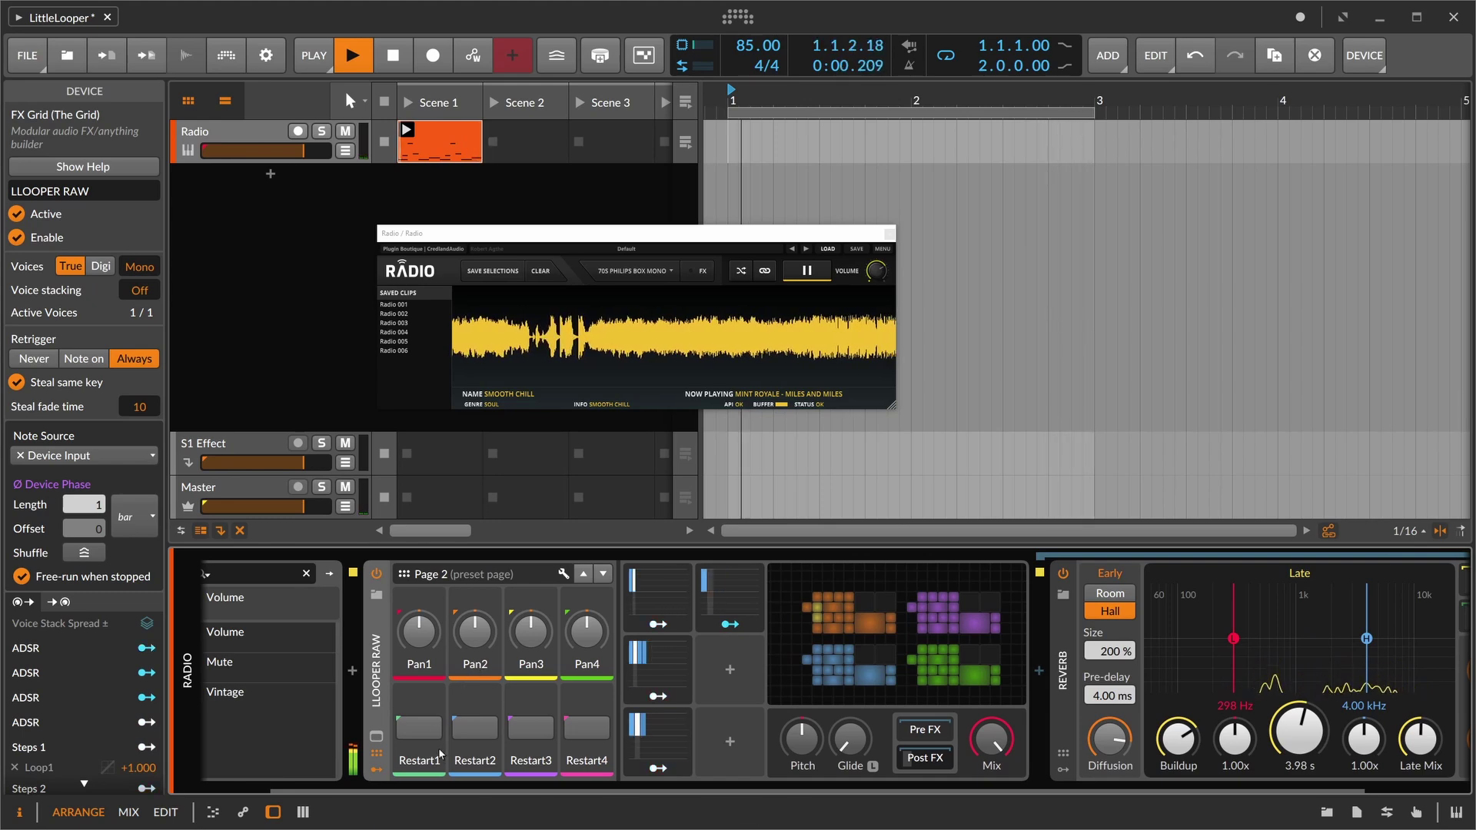
{"action": "left_click", "coordinate": [247, 602]}
{"action": "key", "text": "Delete"}
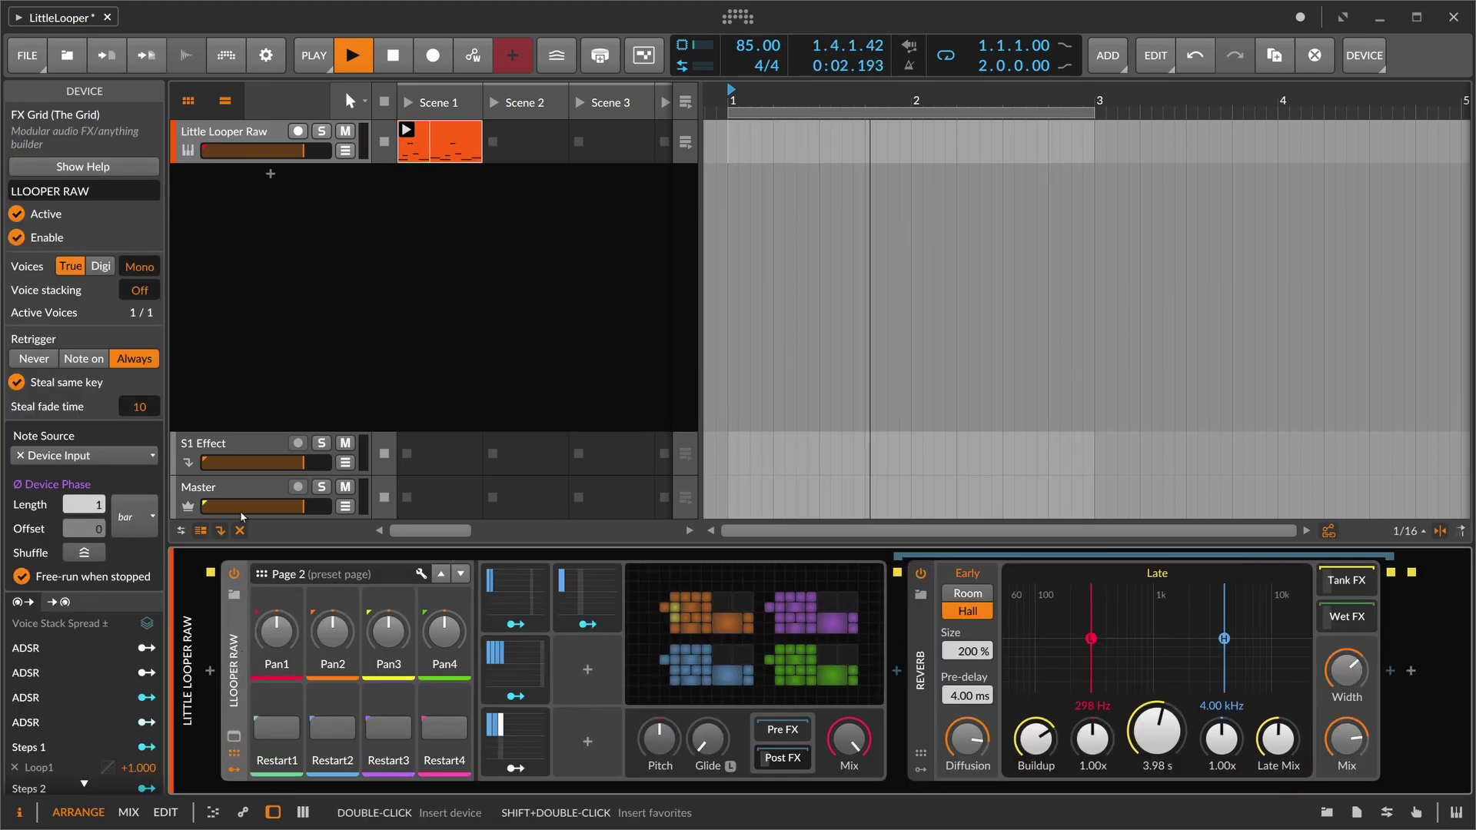
Add a new audio track and move the raw looper and Reverb devices onto it.
{"action": "right_click", "coordinate": [247, 255]}
{"action": "left_click", "coordinate": [294, 290]}
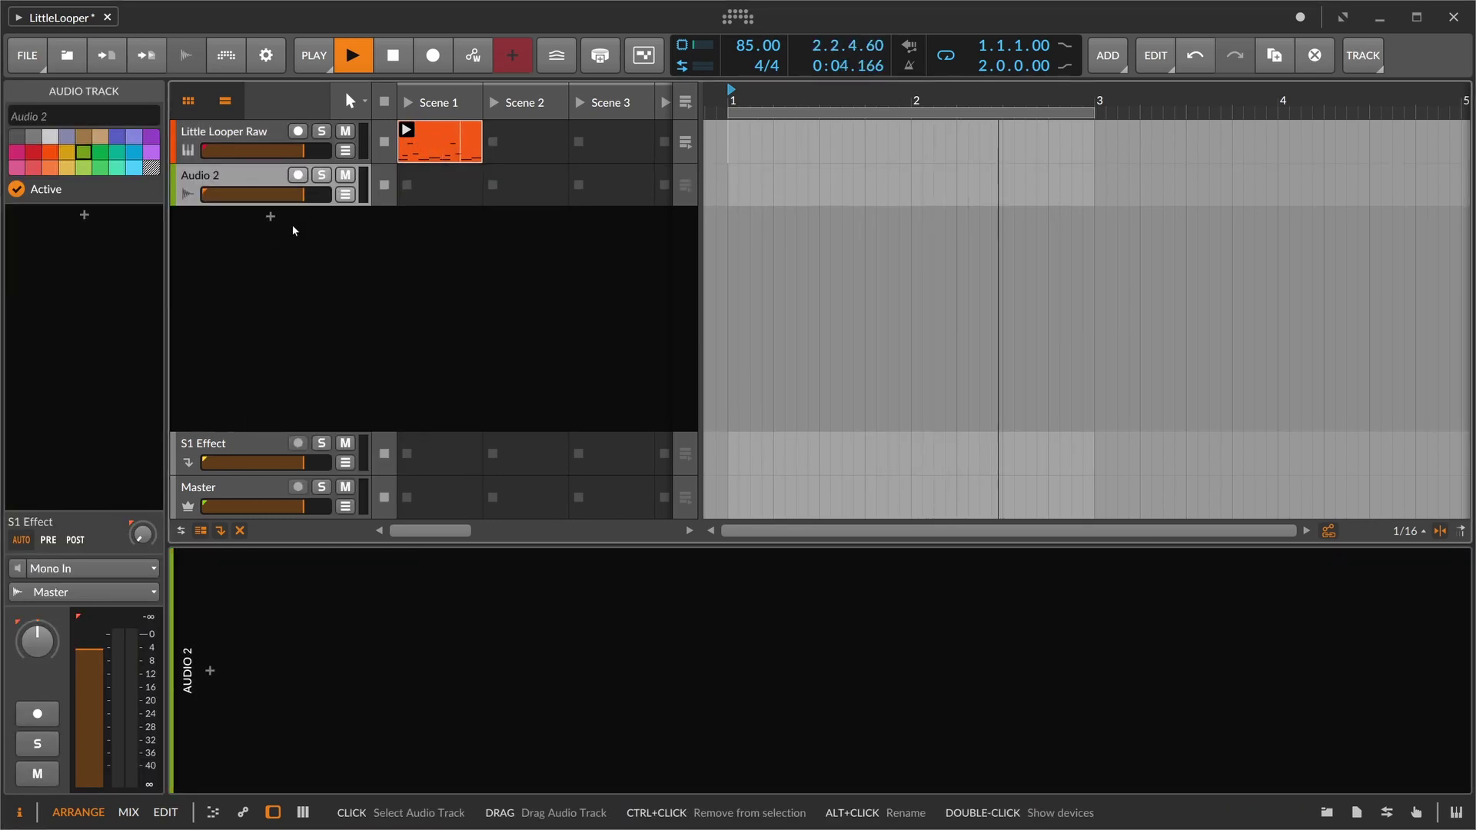
{"action": "left_click", "coordinate": [261, 139]}
{"action": "left_click_drag", "start_coordinate": [233, 662], "coordinate": [289, 194]}
Delete all the Steps modulators from the raw looper.
{"action": "left_click", "coordinate": [569, 595]}
{"action": "left_click", "coordinate": [515, 589]}
{"action": "left_click_drag", "start_coordinate": [515, 591], "coordinate": [941, 617]}
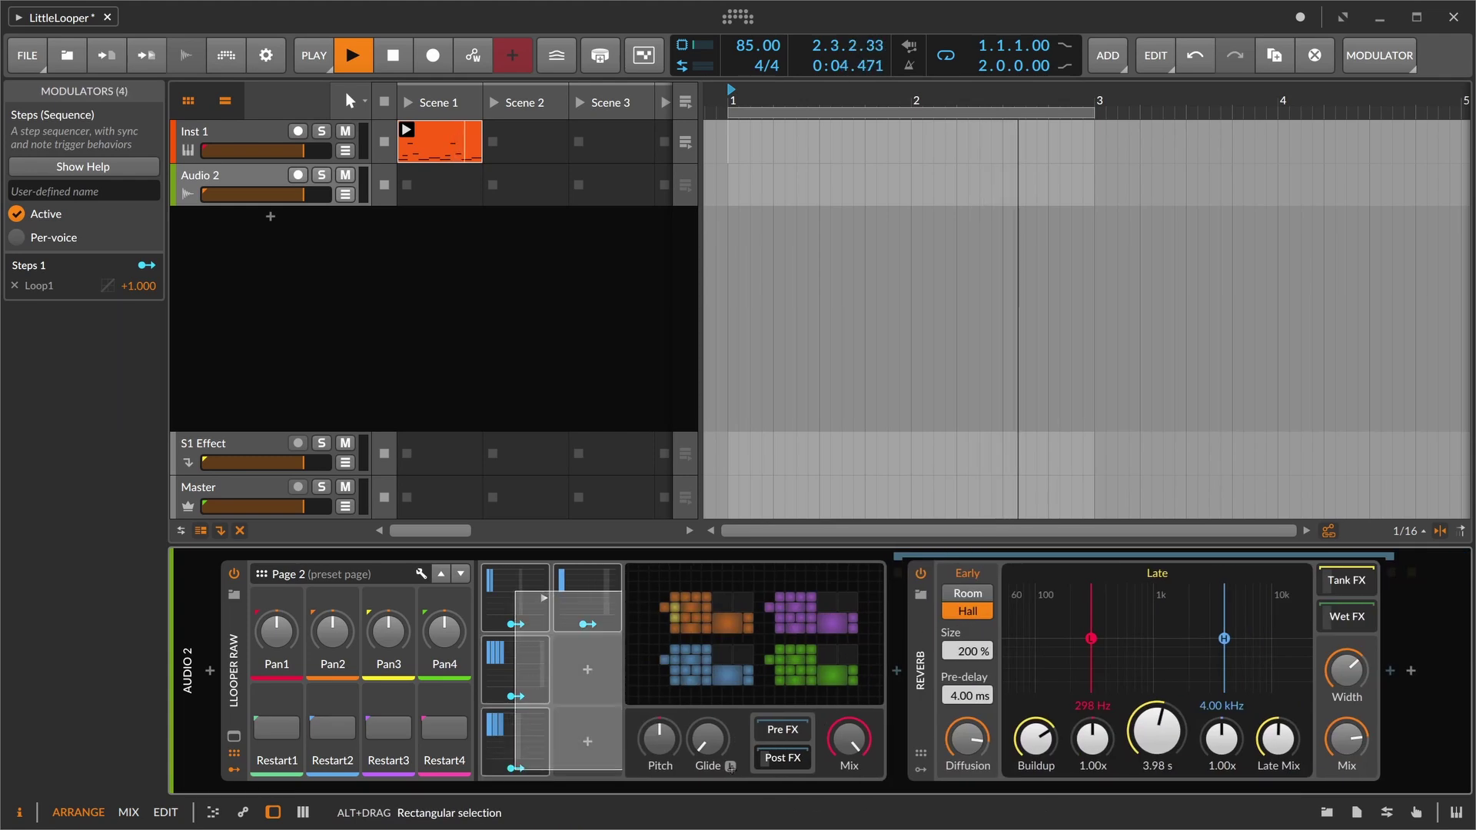
{"action": "key", "text": "Delete"}
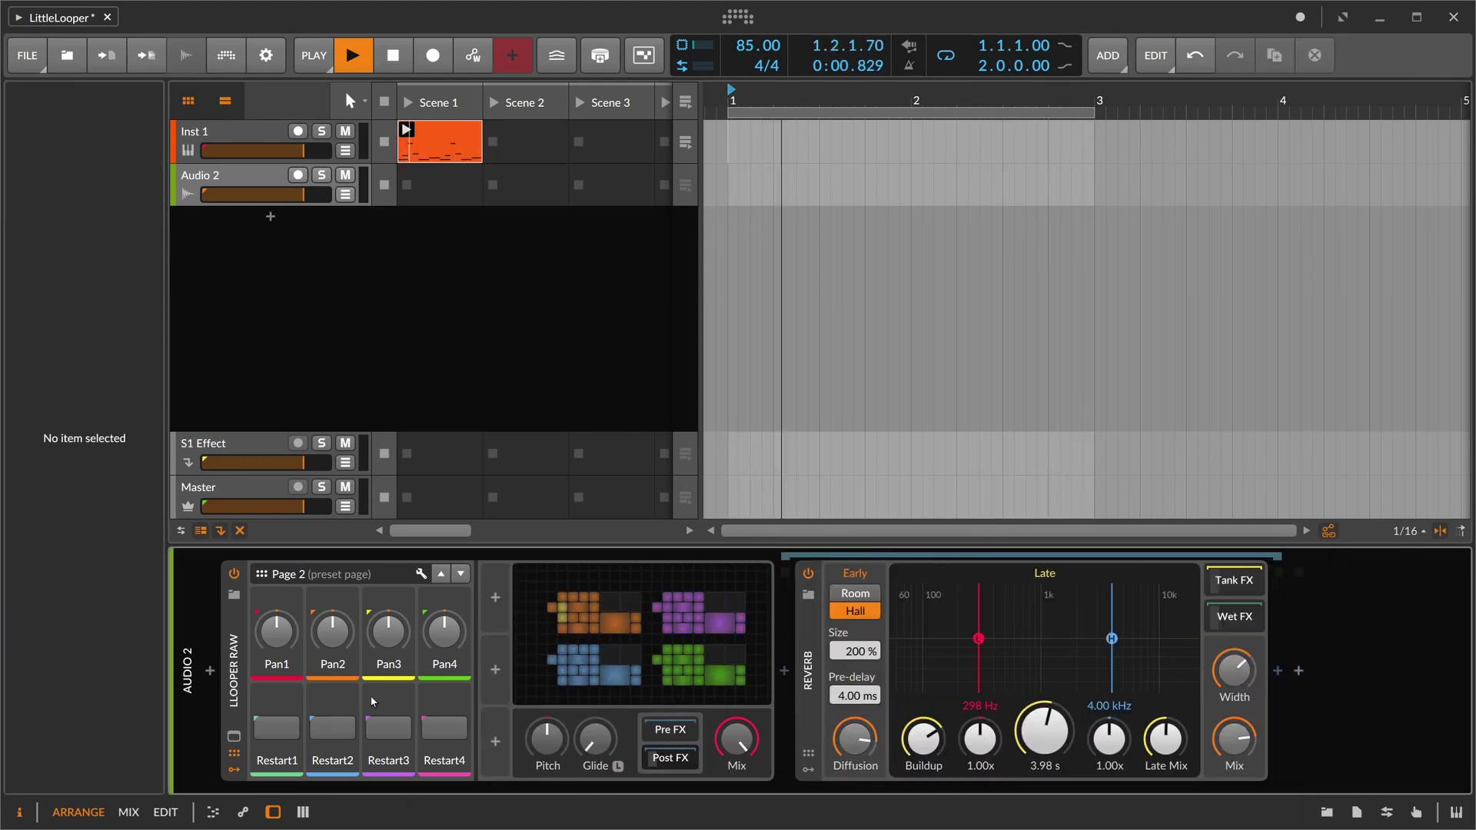
Show the raw looper's Perform controls and arm the Audio 2 track for recording.
{"action": "left_click", "coordinate": [462, 575]}
{"action": "left_click", "coordinate": [440, 575]}
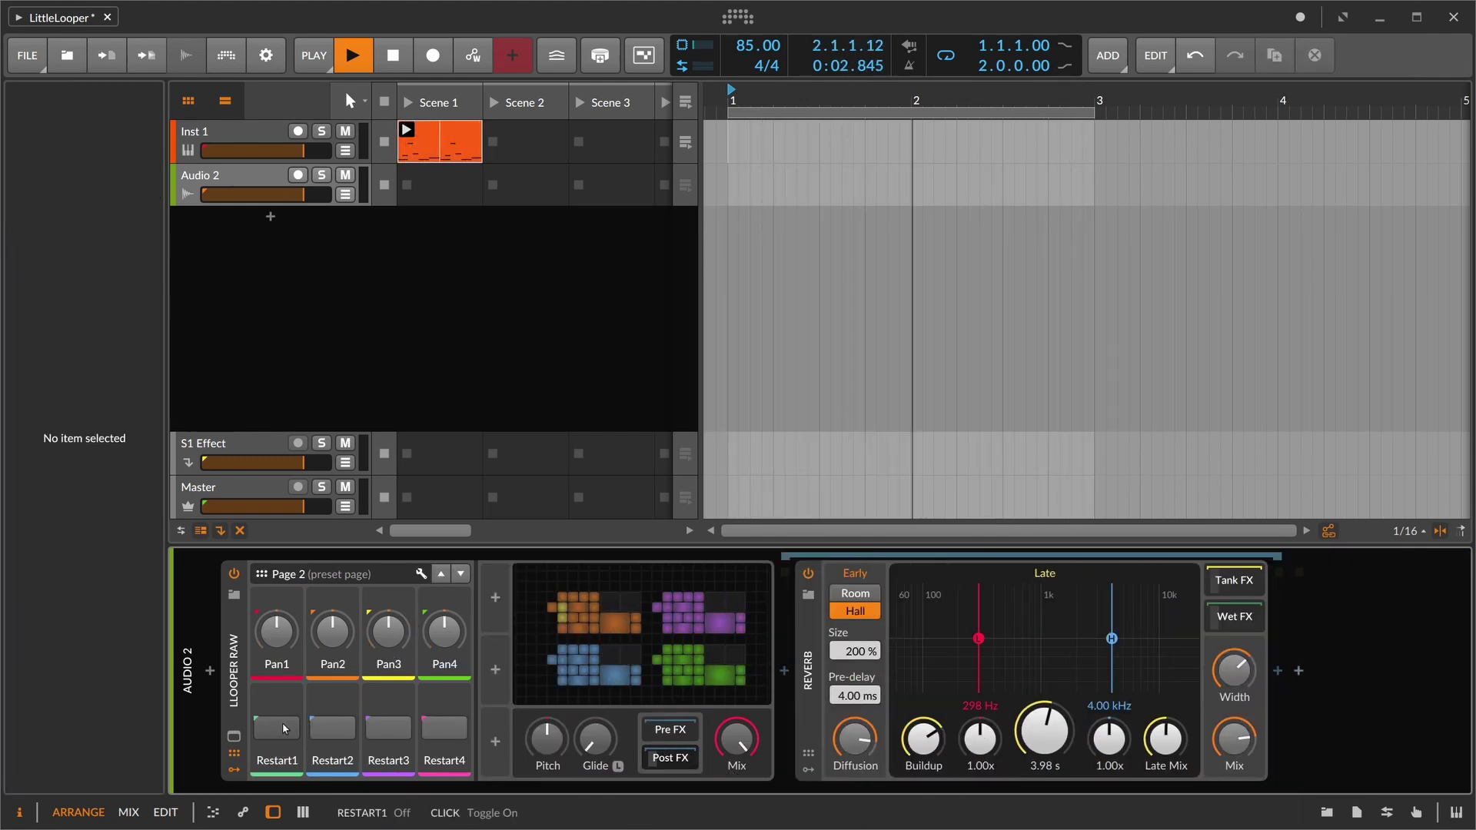
{"action": "left_click", "coordinate": [440, 575]}
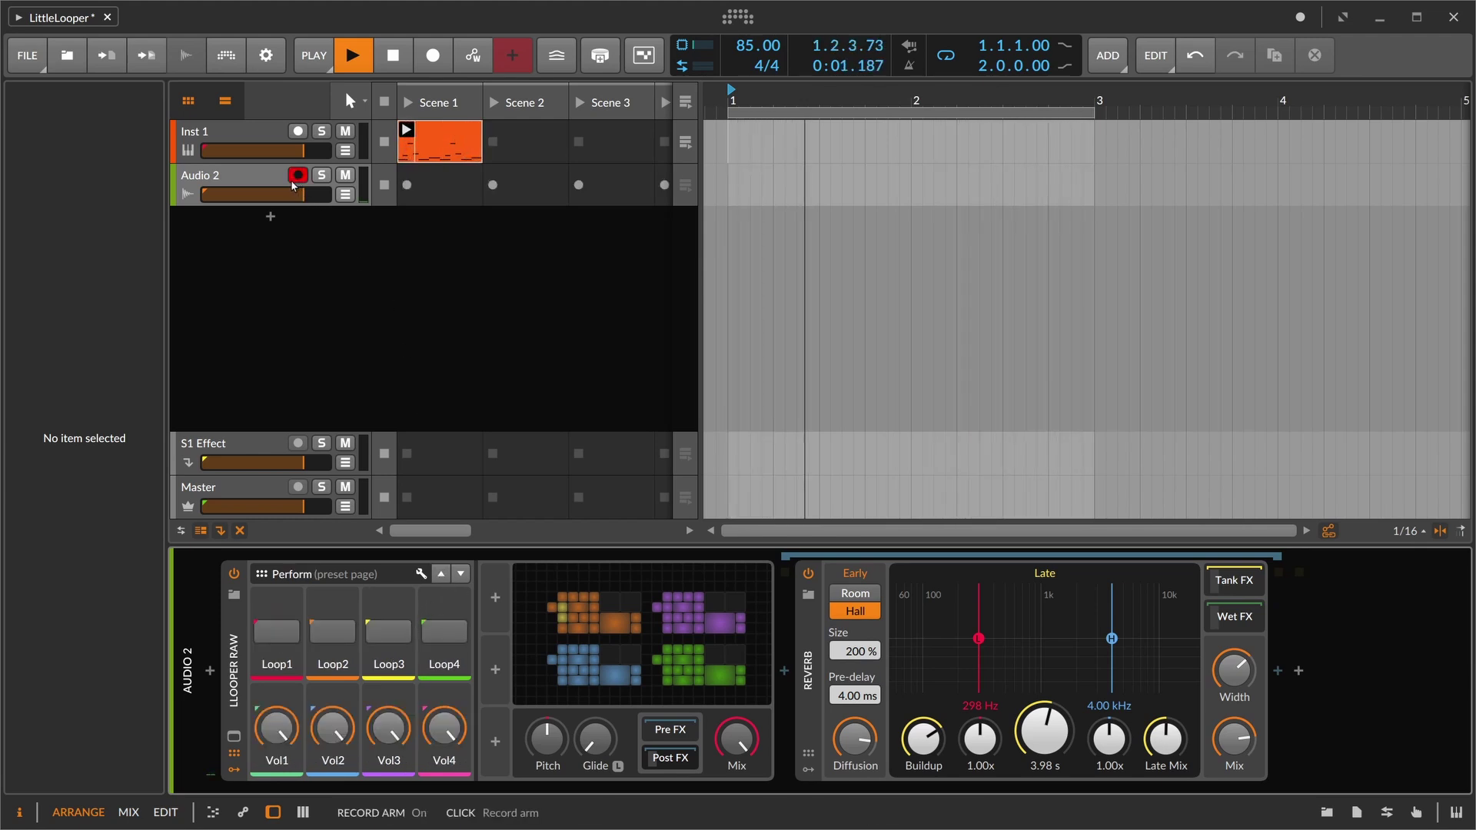
Insert a Peak Limiter before the raw looper and raise its Input gain to about +14.2 dB.
{"action": "left_click", "coordinate": [265, 178]}
{"action": "left_click", "coordinate": [211, 672]}
{"action": "type", "text": "peak"}
{"action": "key", "text": "Return"}
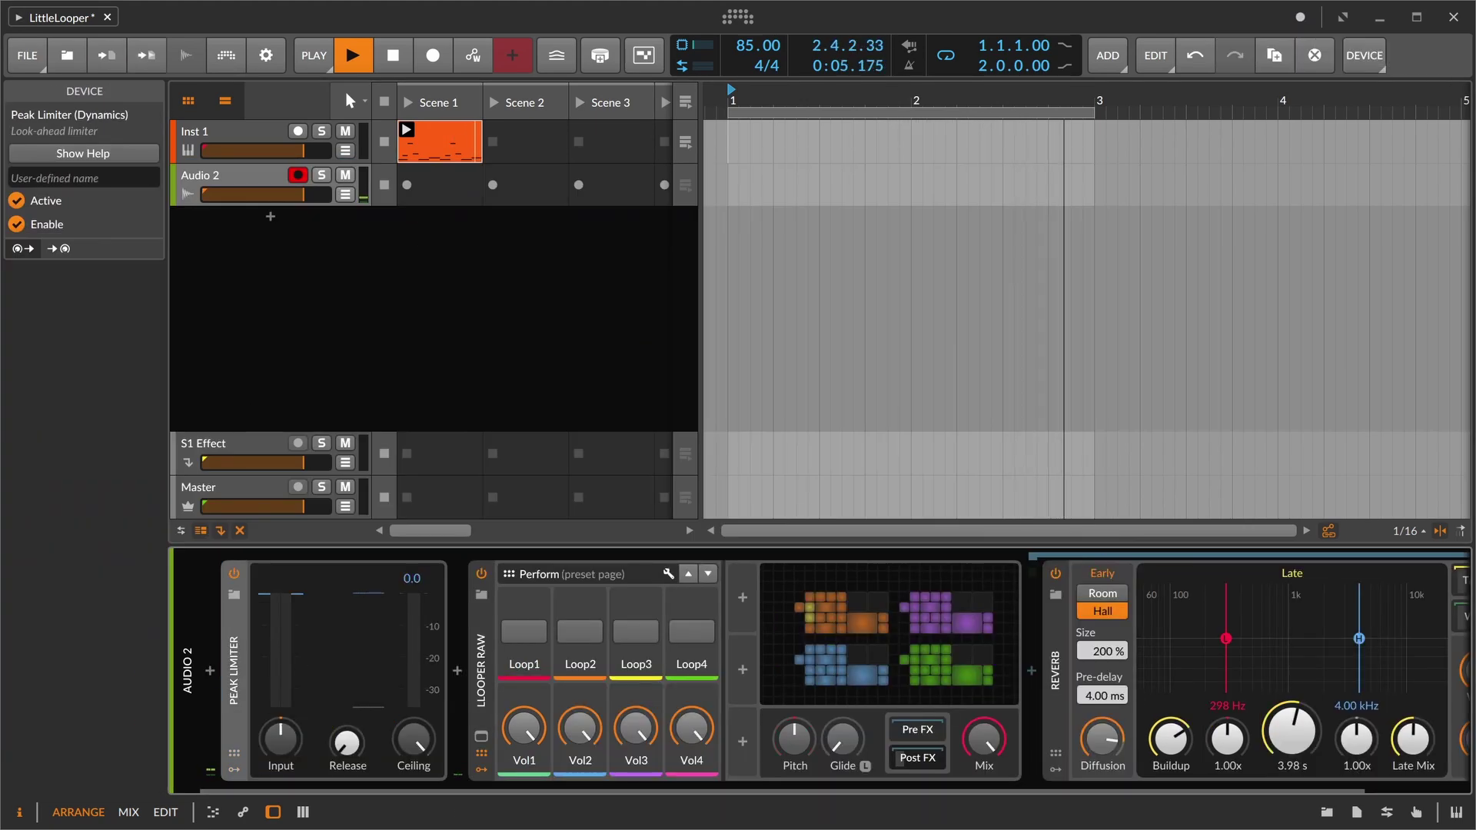
{"action": "left_click_drag", "start_coordinate": [281, 738], "coordinate": [281, 703]}
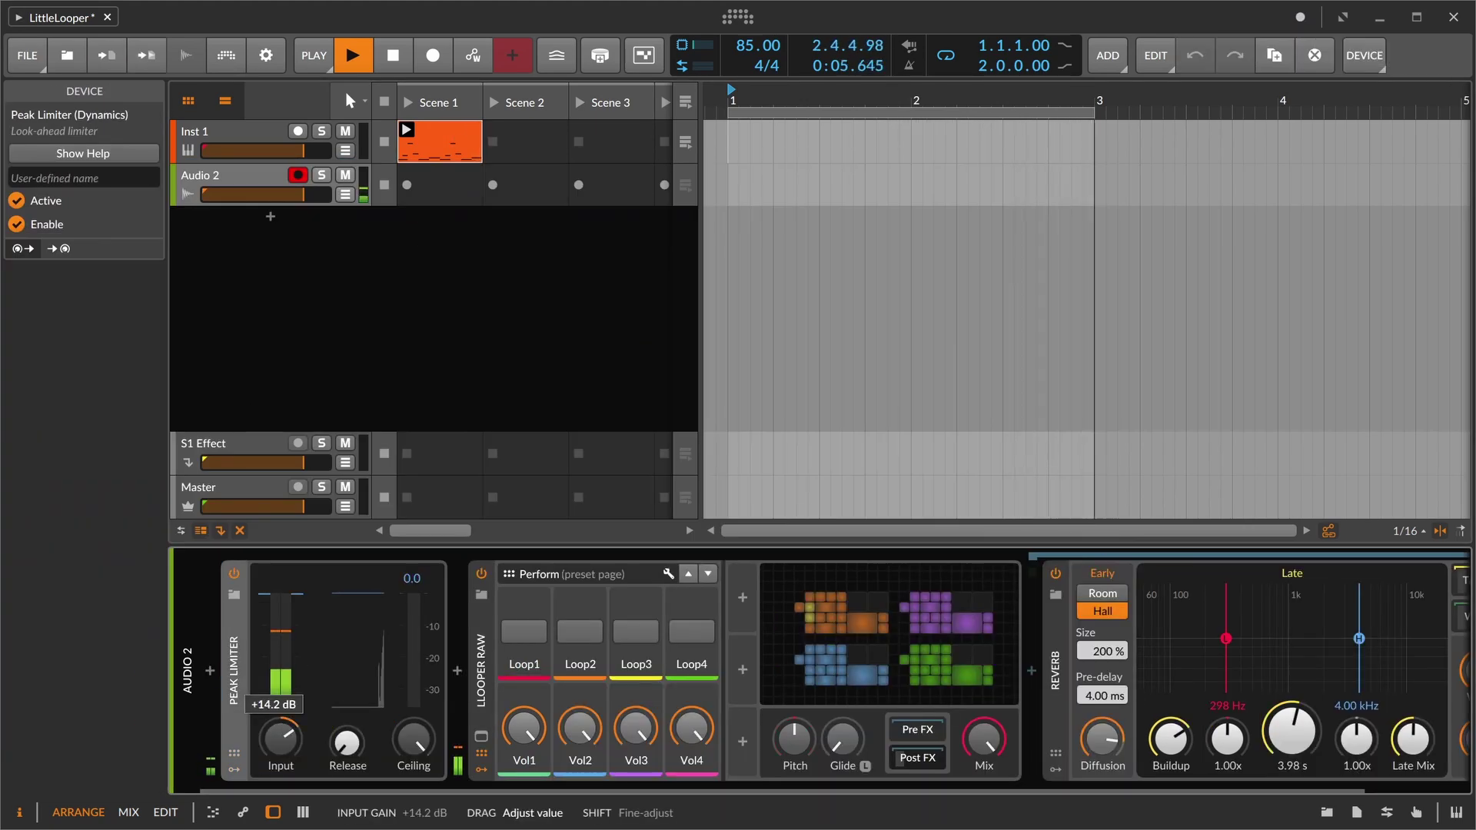
Record the live input into Loop1 of the raw looper and delete the Reverb device.
{"action": "left_click", "coordinate": [525, 632]}
{"action": "left_click", "coordinate": [541, 640]}
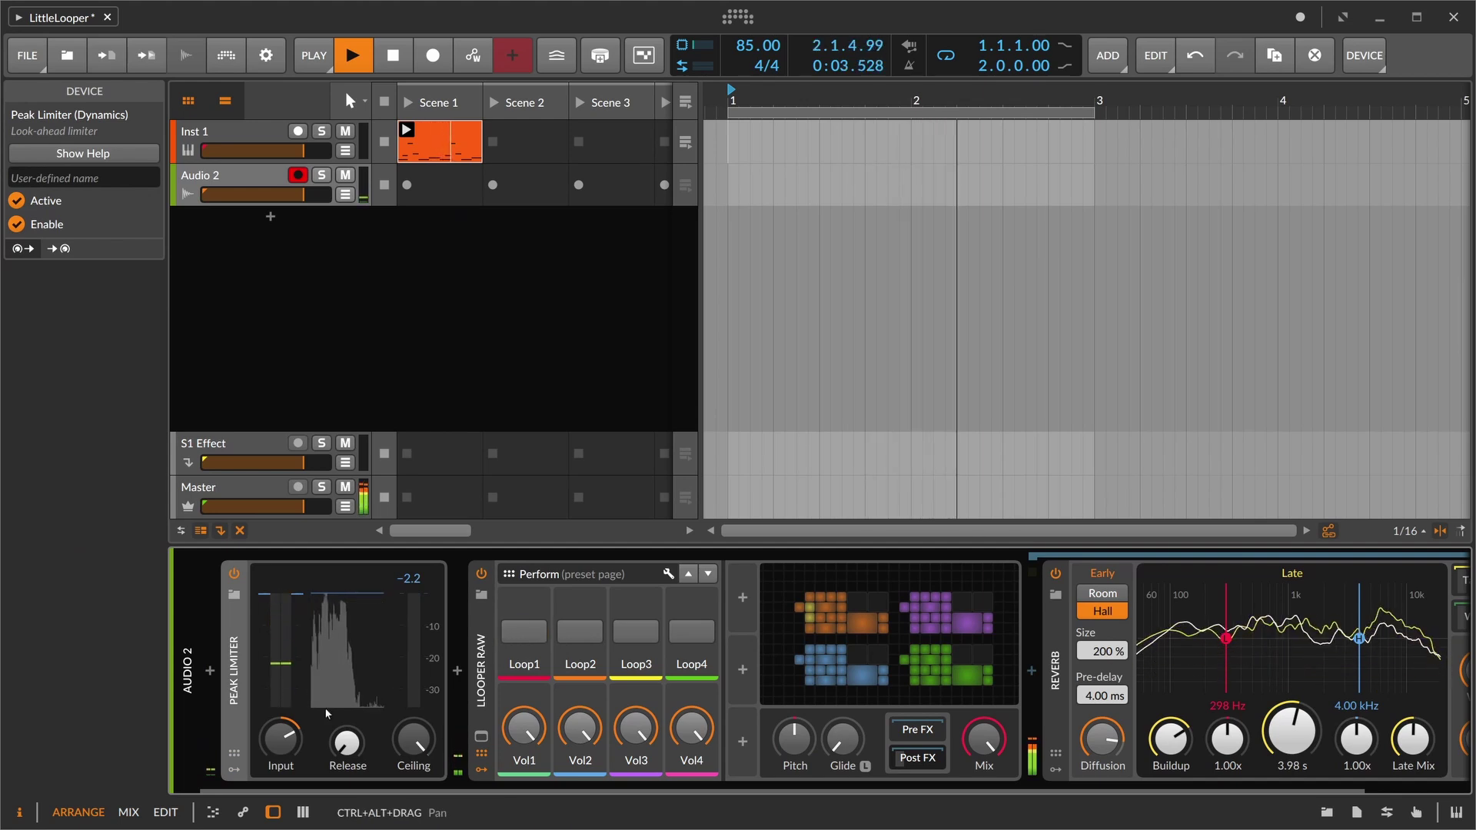
{"action": "left_click", "coordinate": [1057, 684]}
{"action": "key", "text": "Delete"}
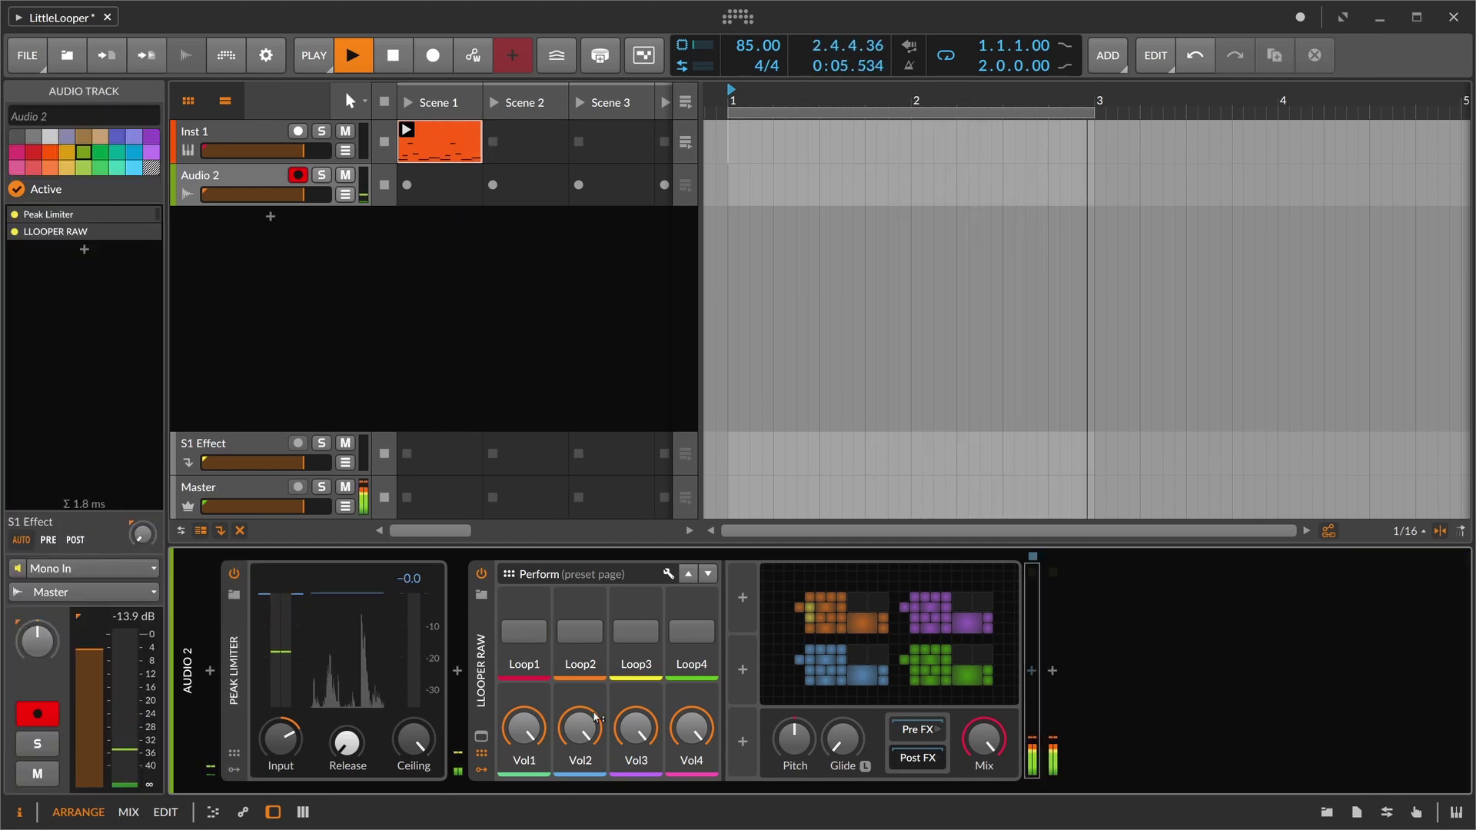
Lower Vol1 to about 75% and record live input into Loop2, Loop3 and Loop4.
{"action": "left_click_drag", "start_coordinate": [524, 728], "coordinate": [524, 723]}
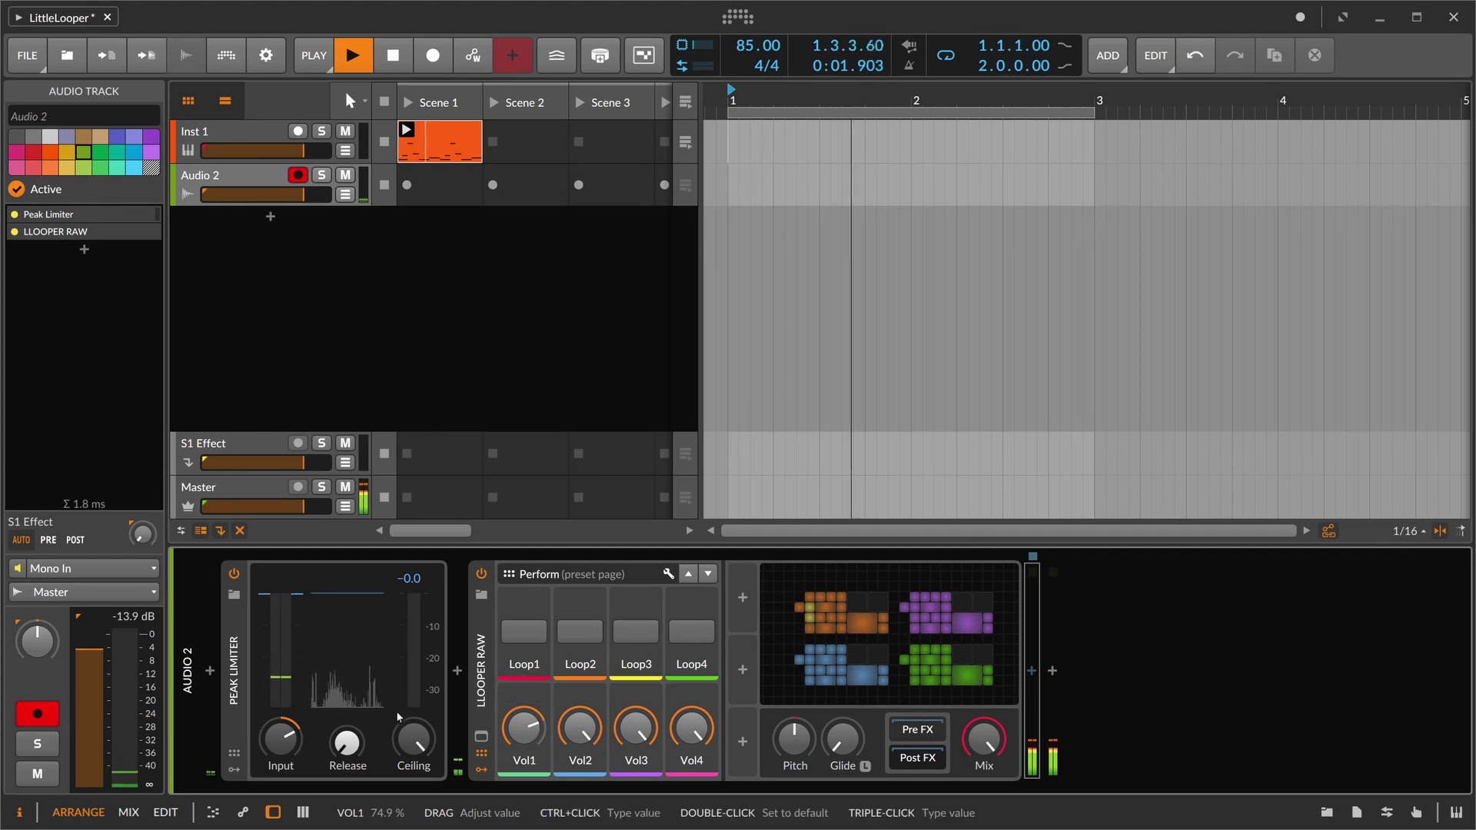
{"action": "left_click", "coordinate": [583, 636]}
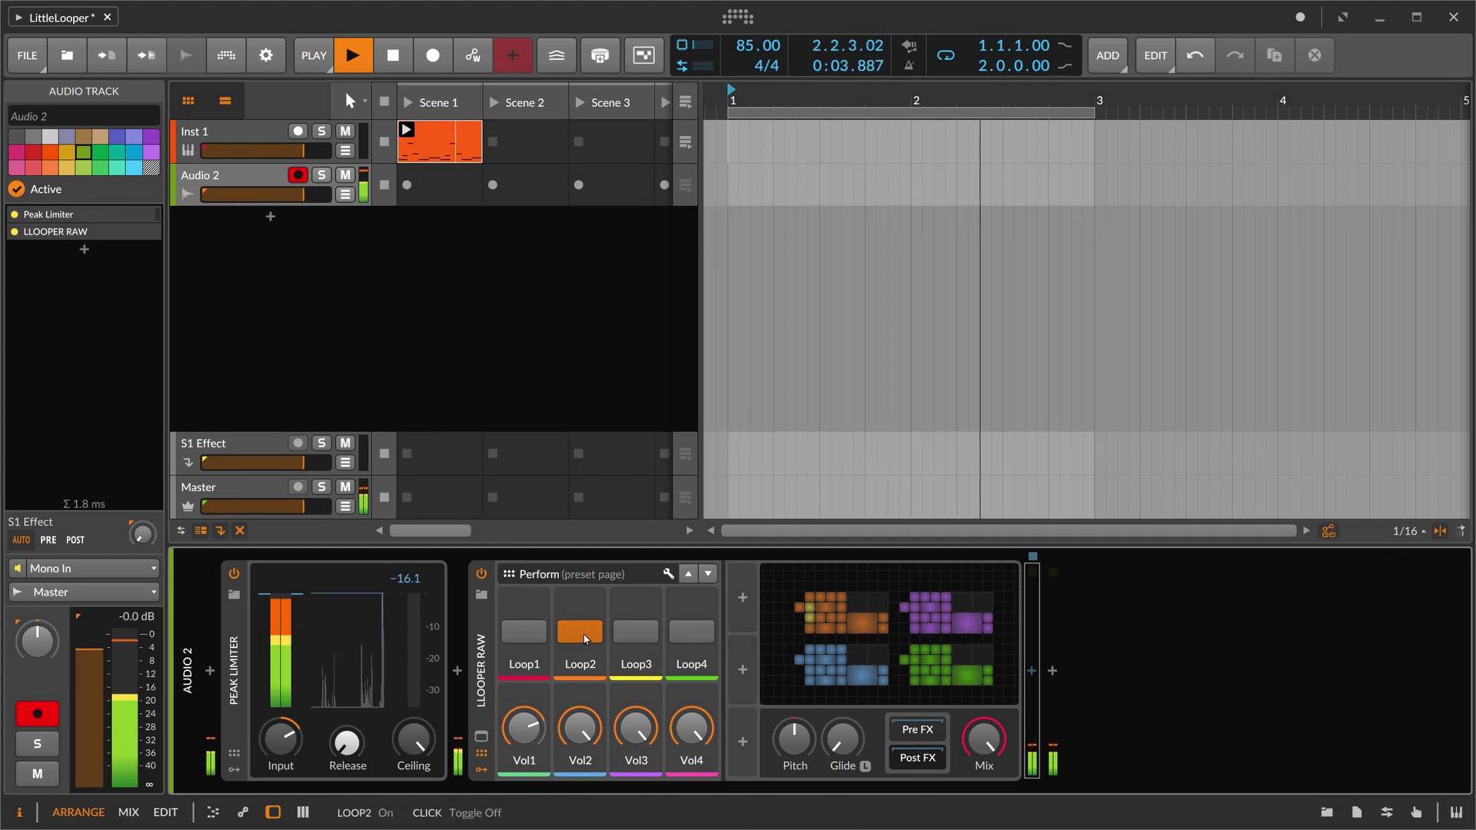
{"action": "left_click", "coordinate": [641, 633]}
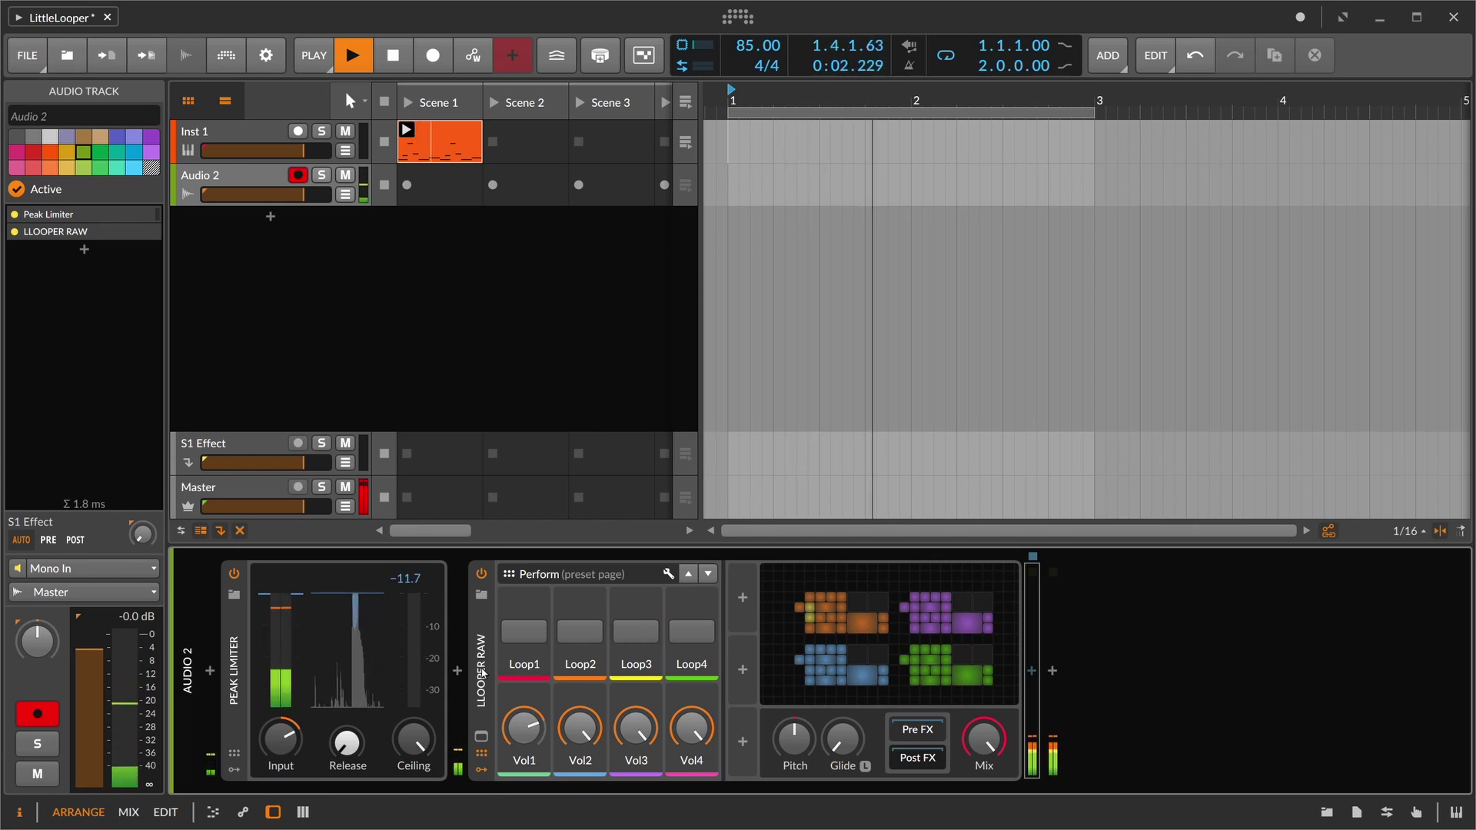
{"action": "left_click", "coordinate": [688, 638]}
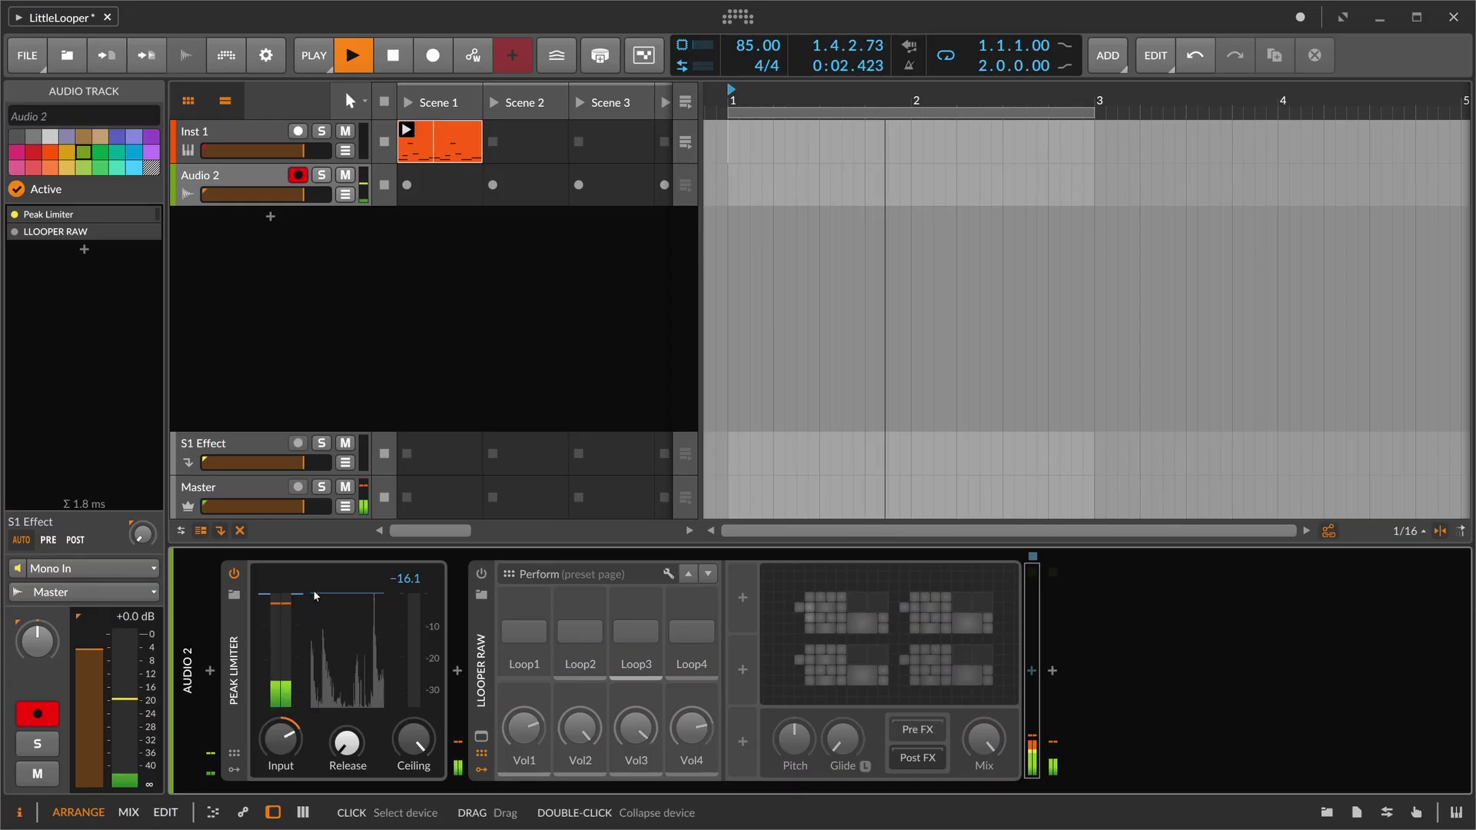
Deactivate the Peak Limiter and disarm recording on the Audio 2 track.
{"action": "left_click", "coordinate": [234, 668]}
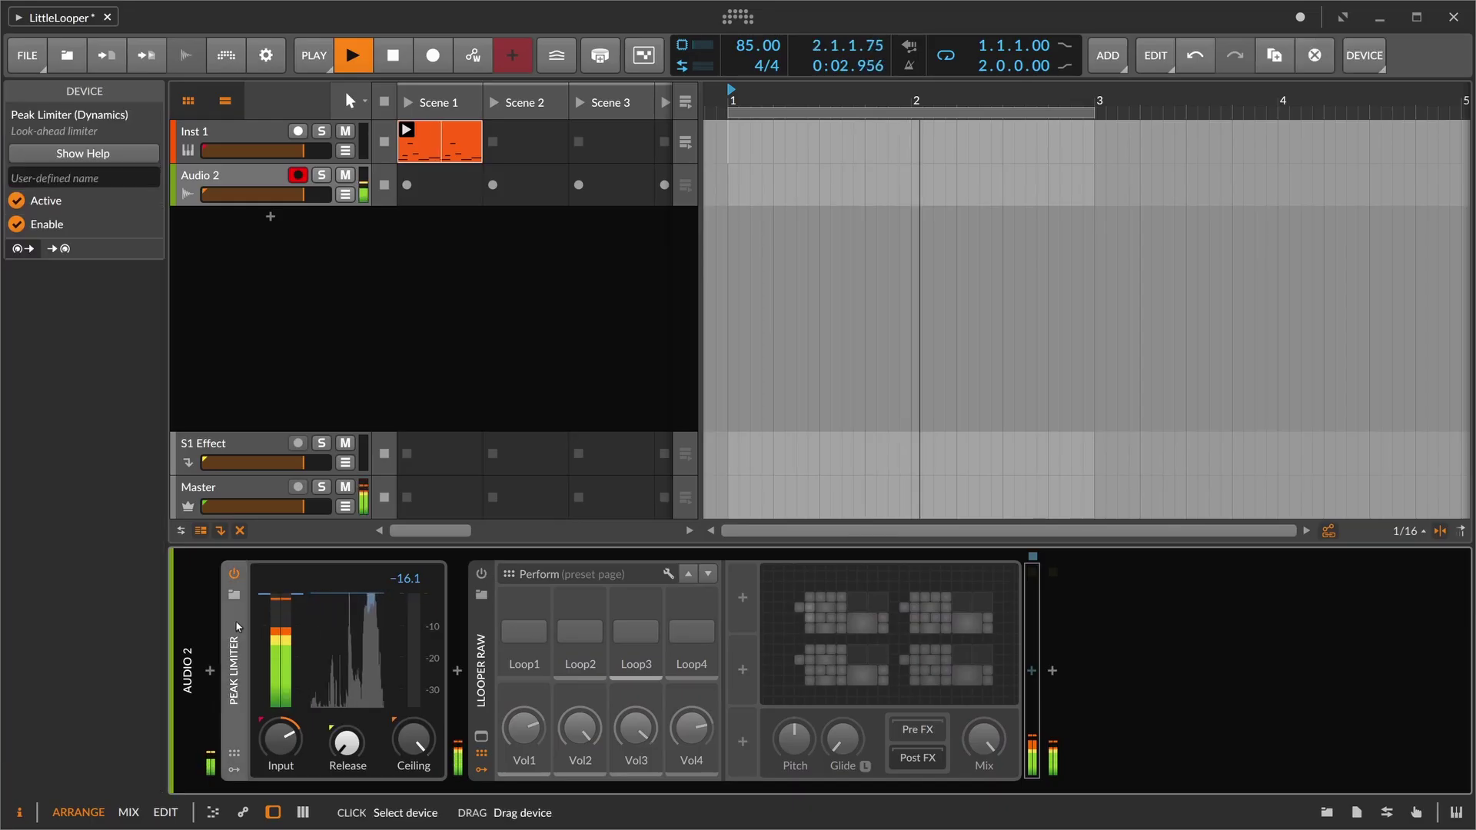
{"action": "left_click", "coordinate": [298, 175]}
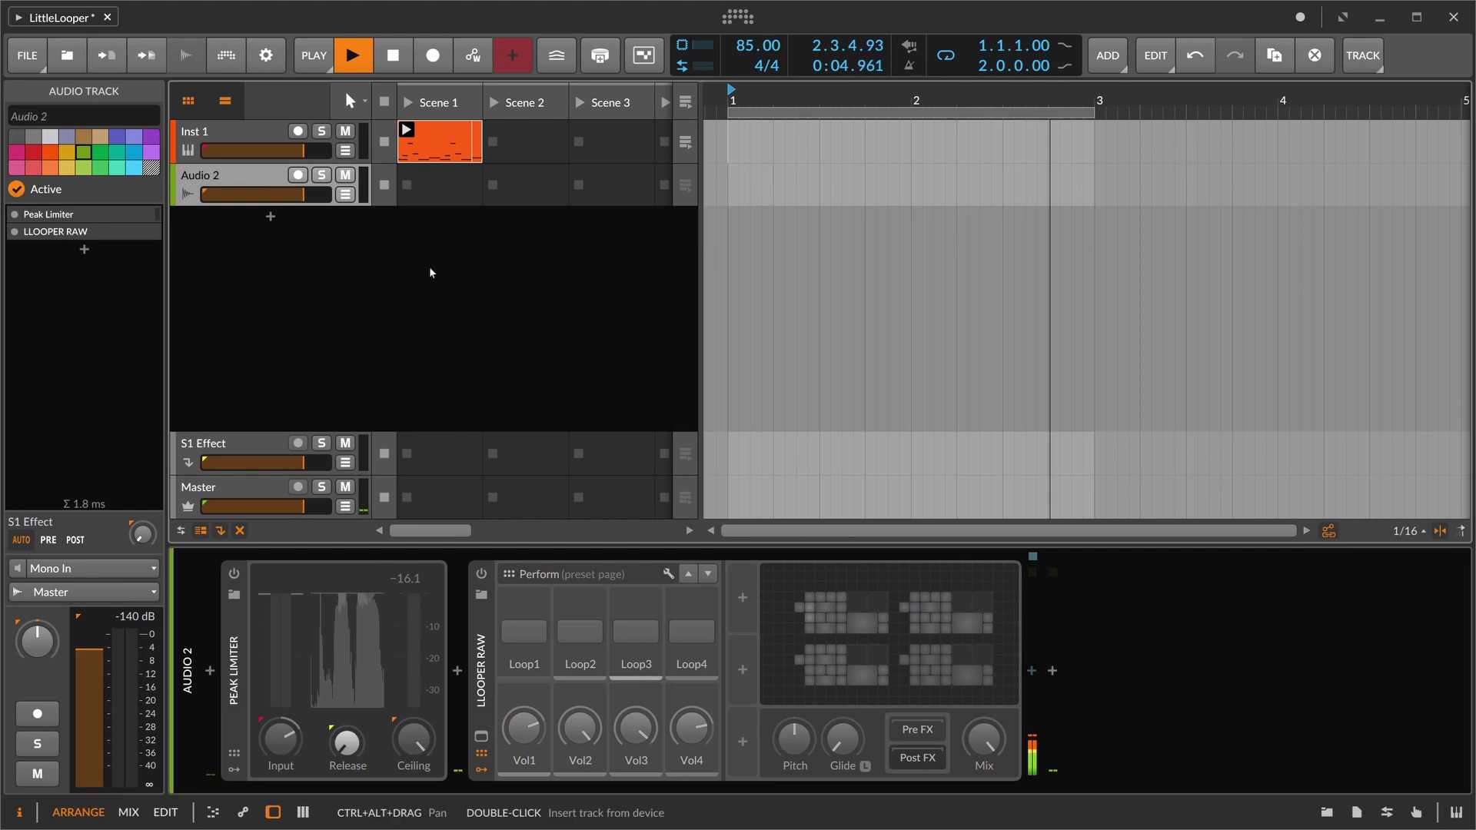